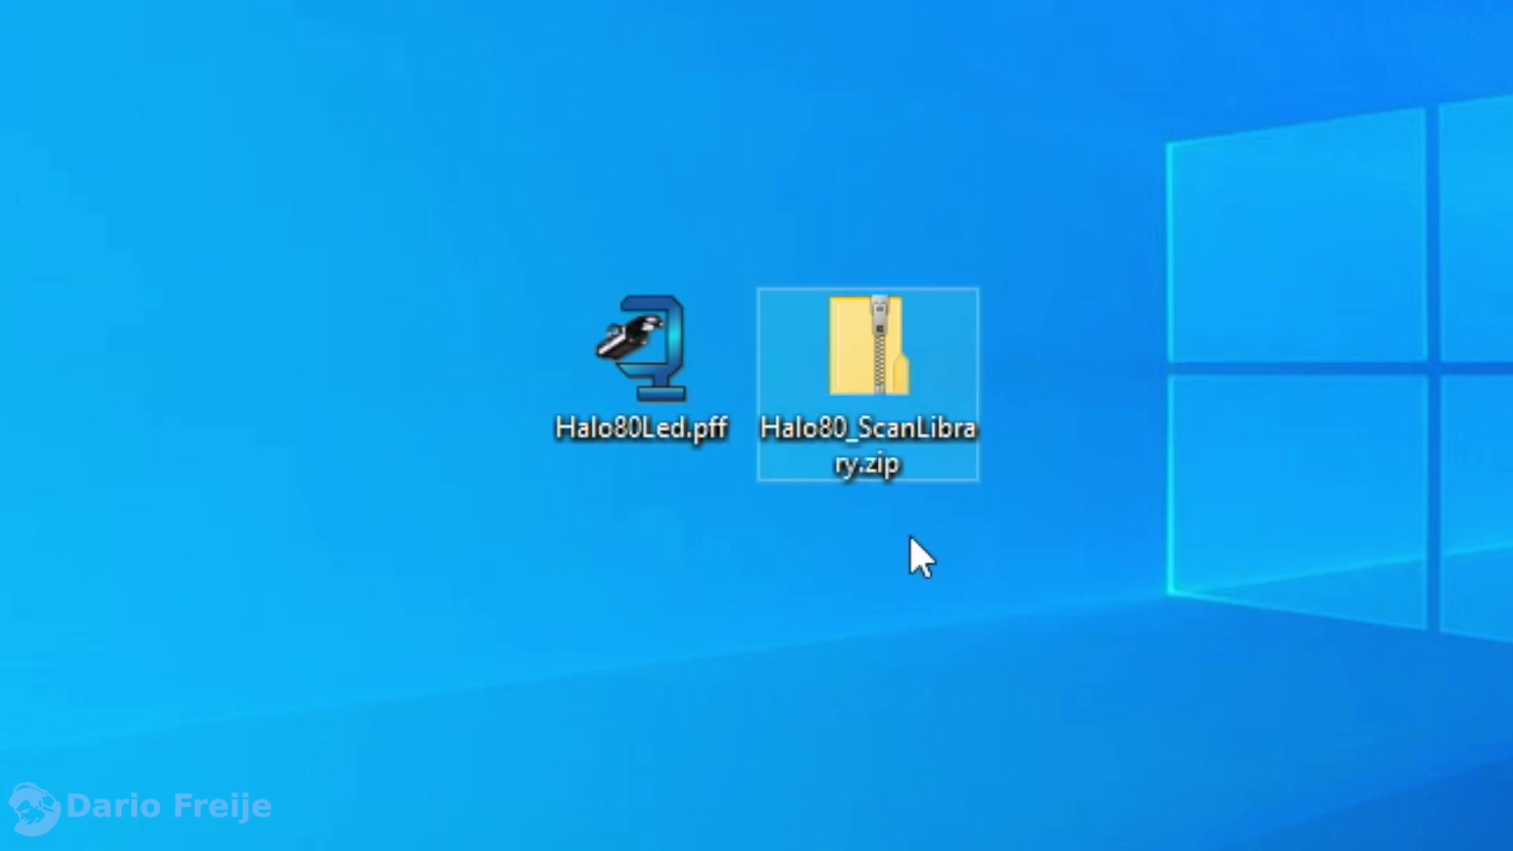
{"action": "mouse_move", "coordinate": [954, 483]}
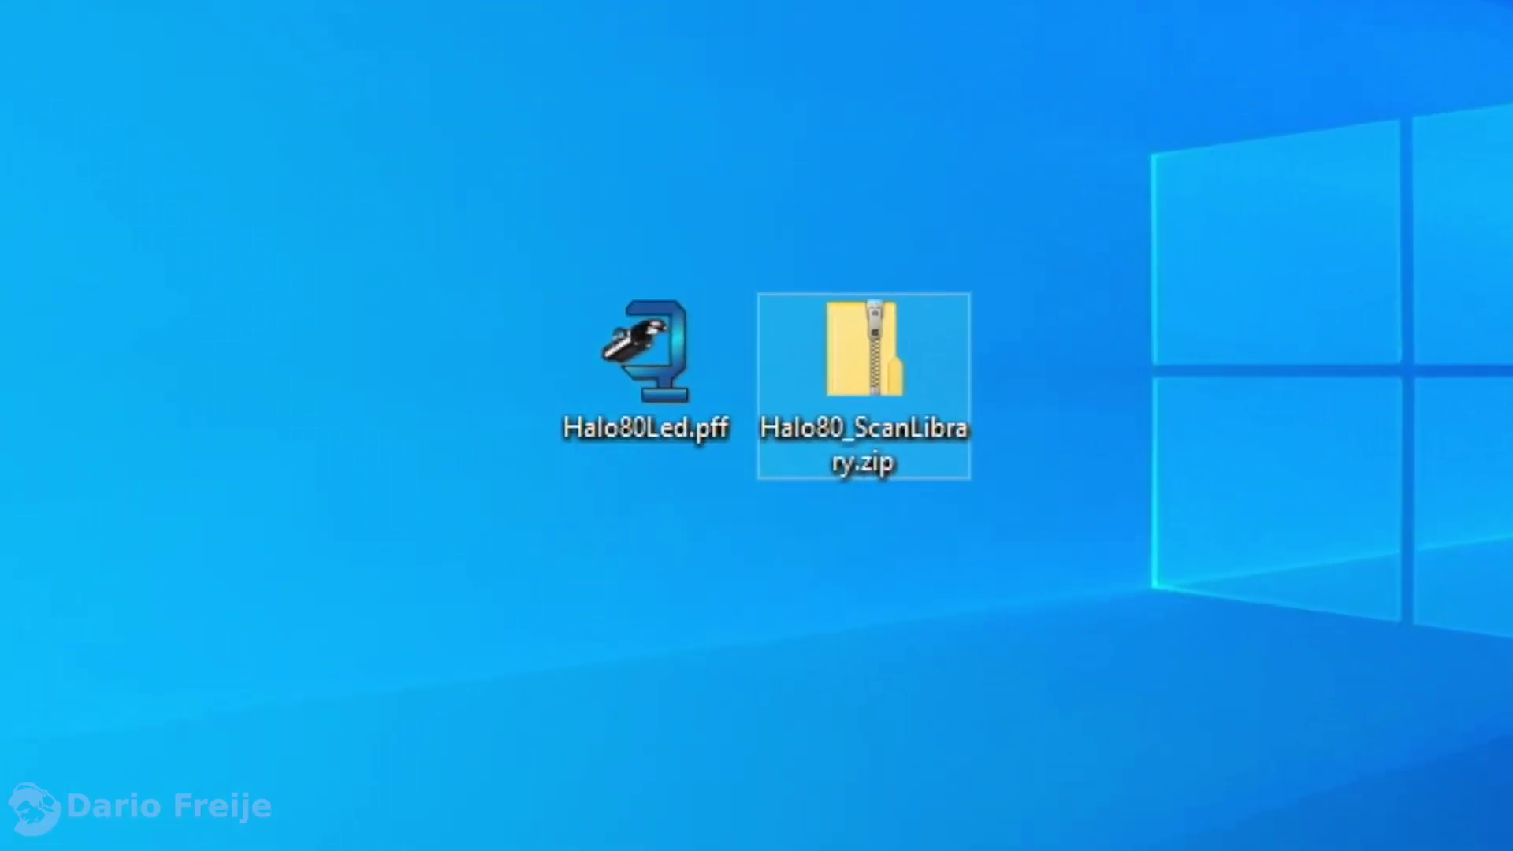
{"action": "left_click", "coordinate": [641, 405]}
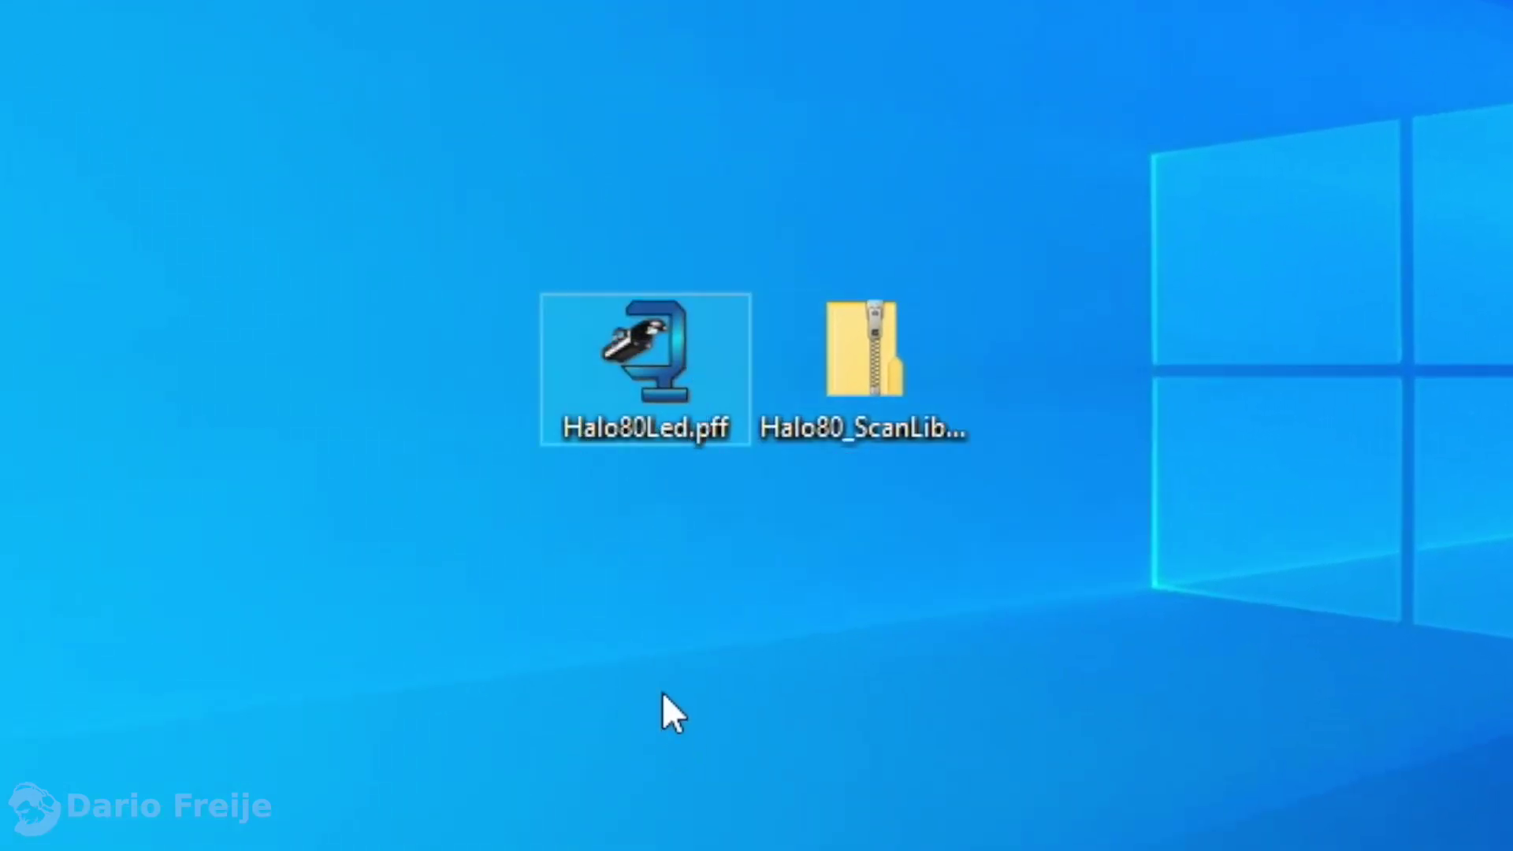
{"action": "left_click", "coordinate": [872, 394]}
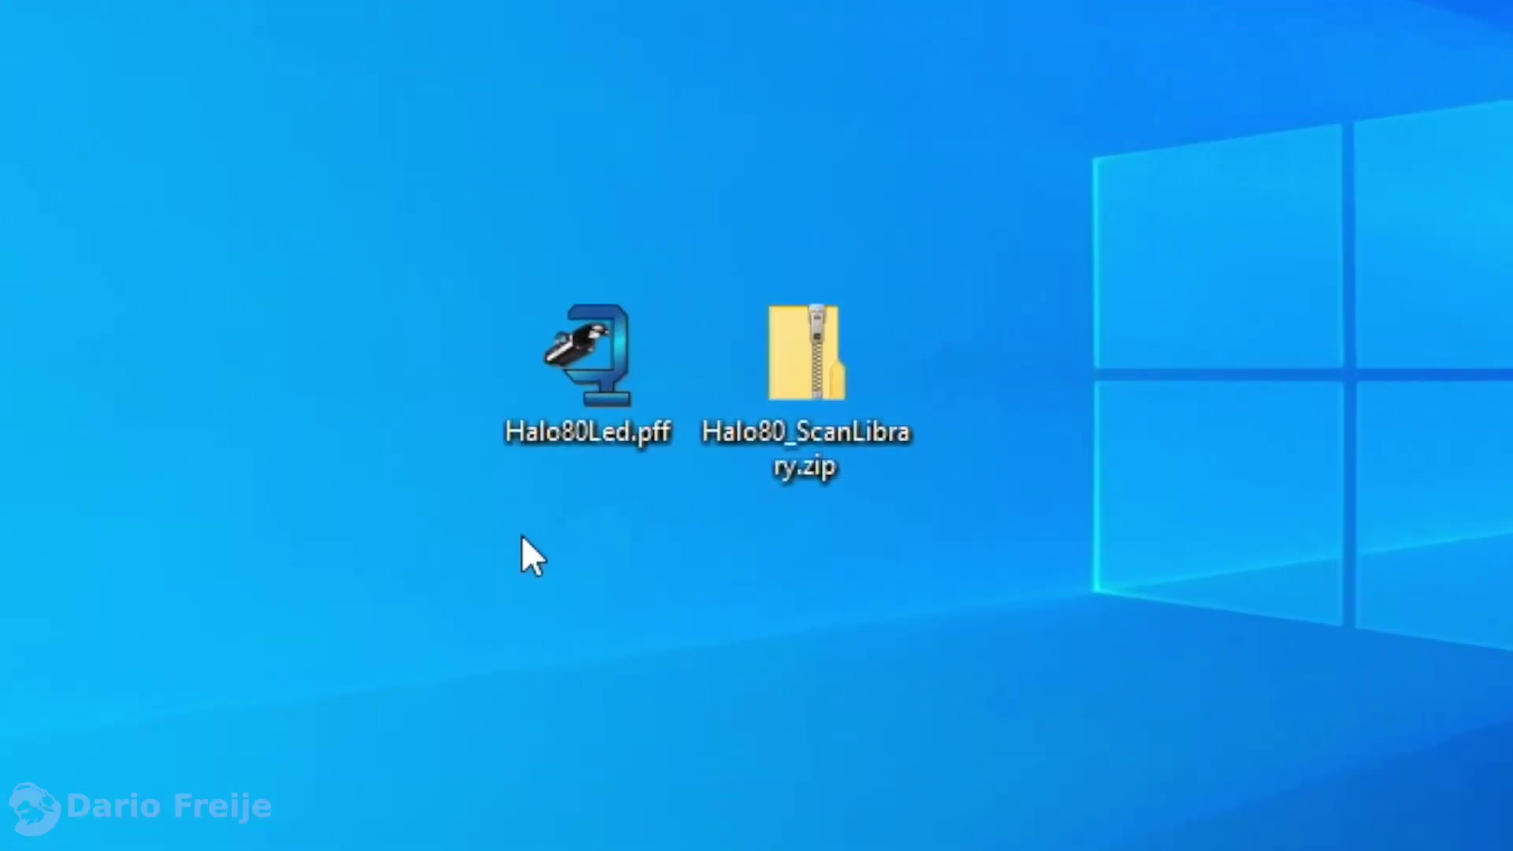
Step: Install the Halo80Led.pff fixture profile from the desktop and close the Fixture creator window
{"action": "left_click", "coordinate": [608, 437]}
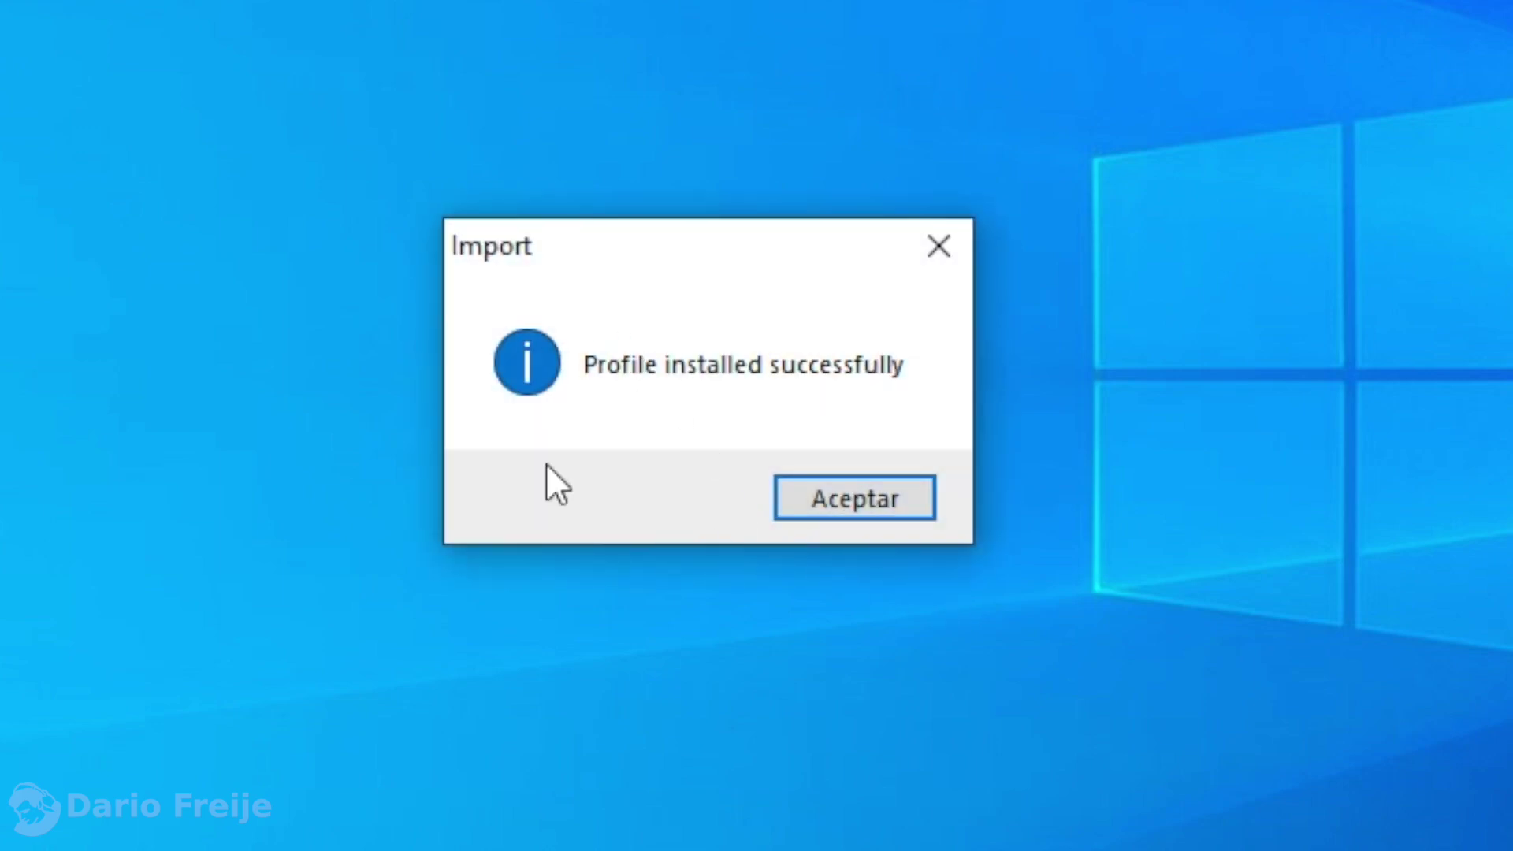
{"action": "left_click", "coordinate": [835, 503]}
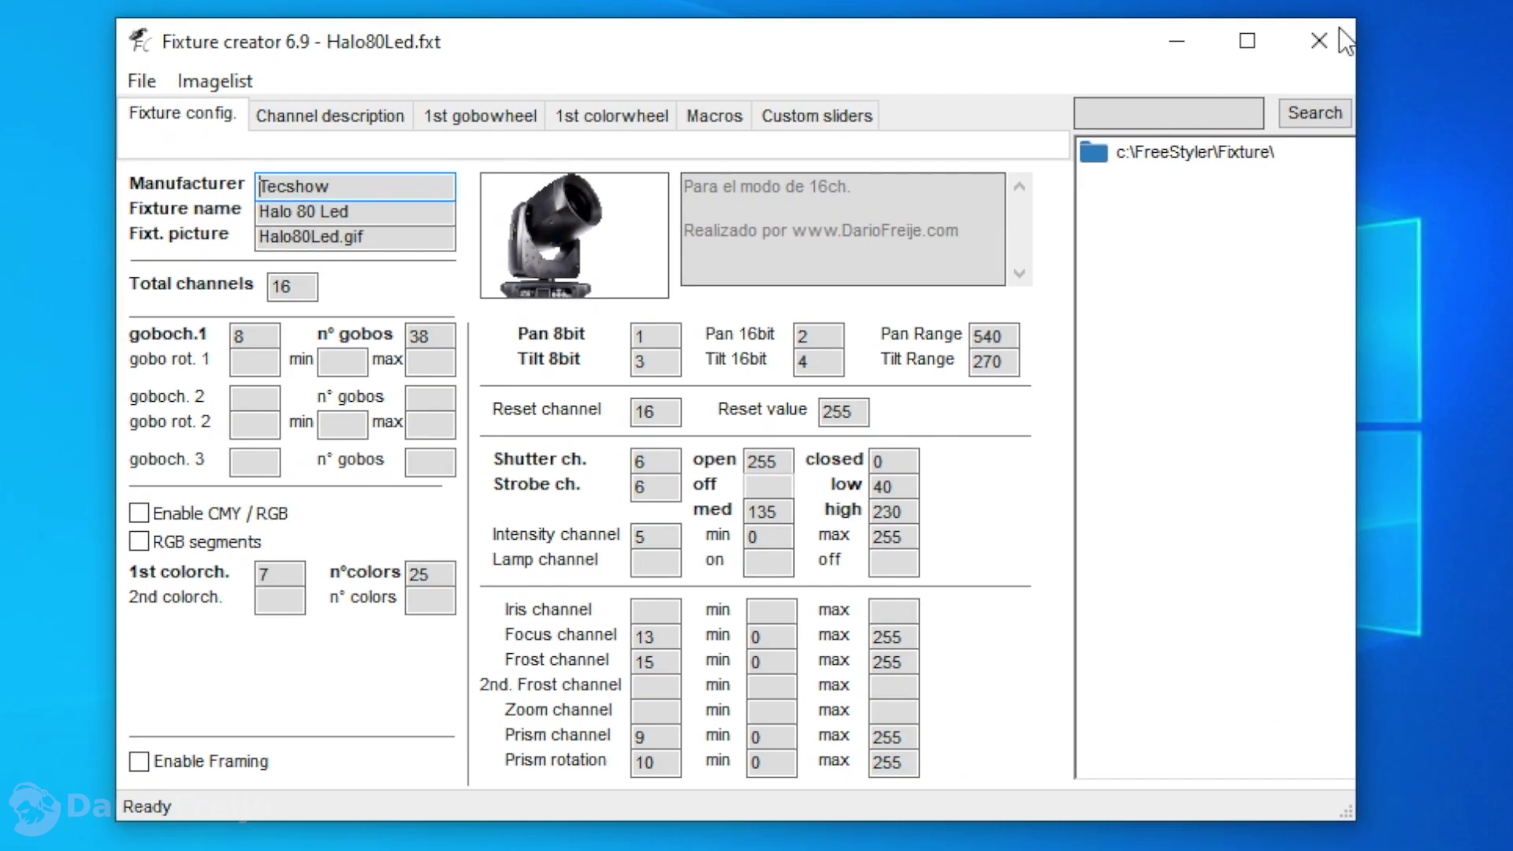
{"action": "left_click", "coordinate": [1318, 35]}
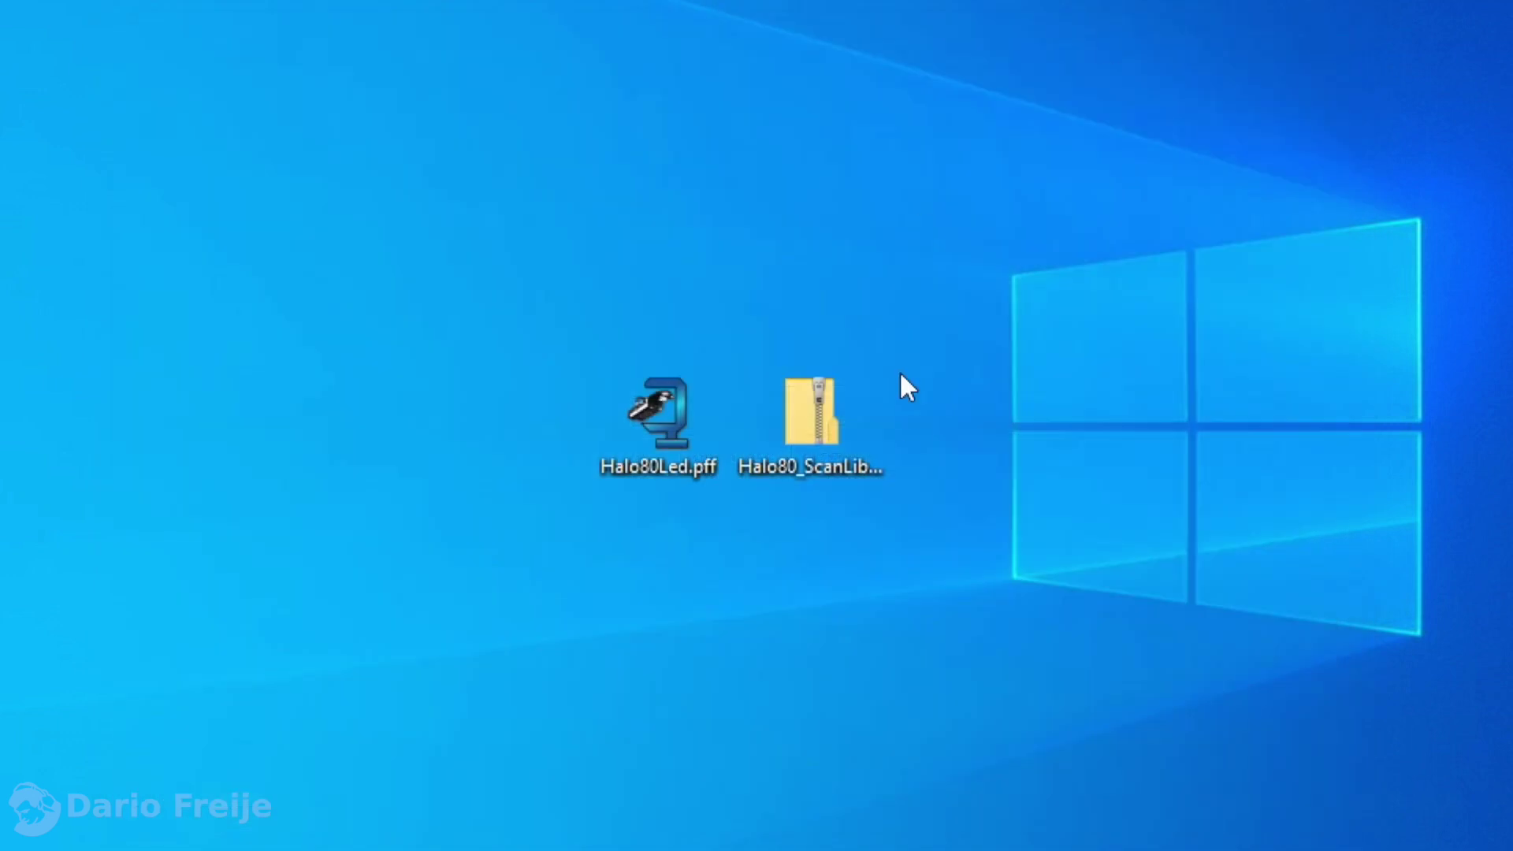
Step: Extract Halo80_ScanLibrary.zip into C:\FreeStyler\ScanLibrary and close the extracted folder's window
{"action": "double_click", "coordinate": [815, 415]}
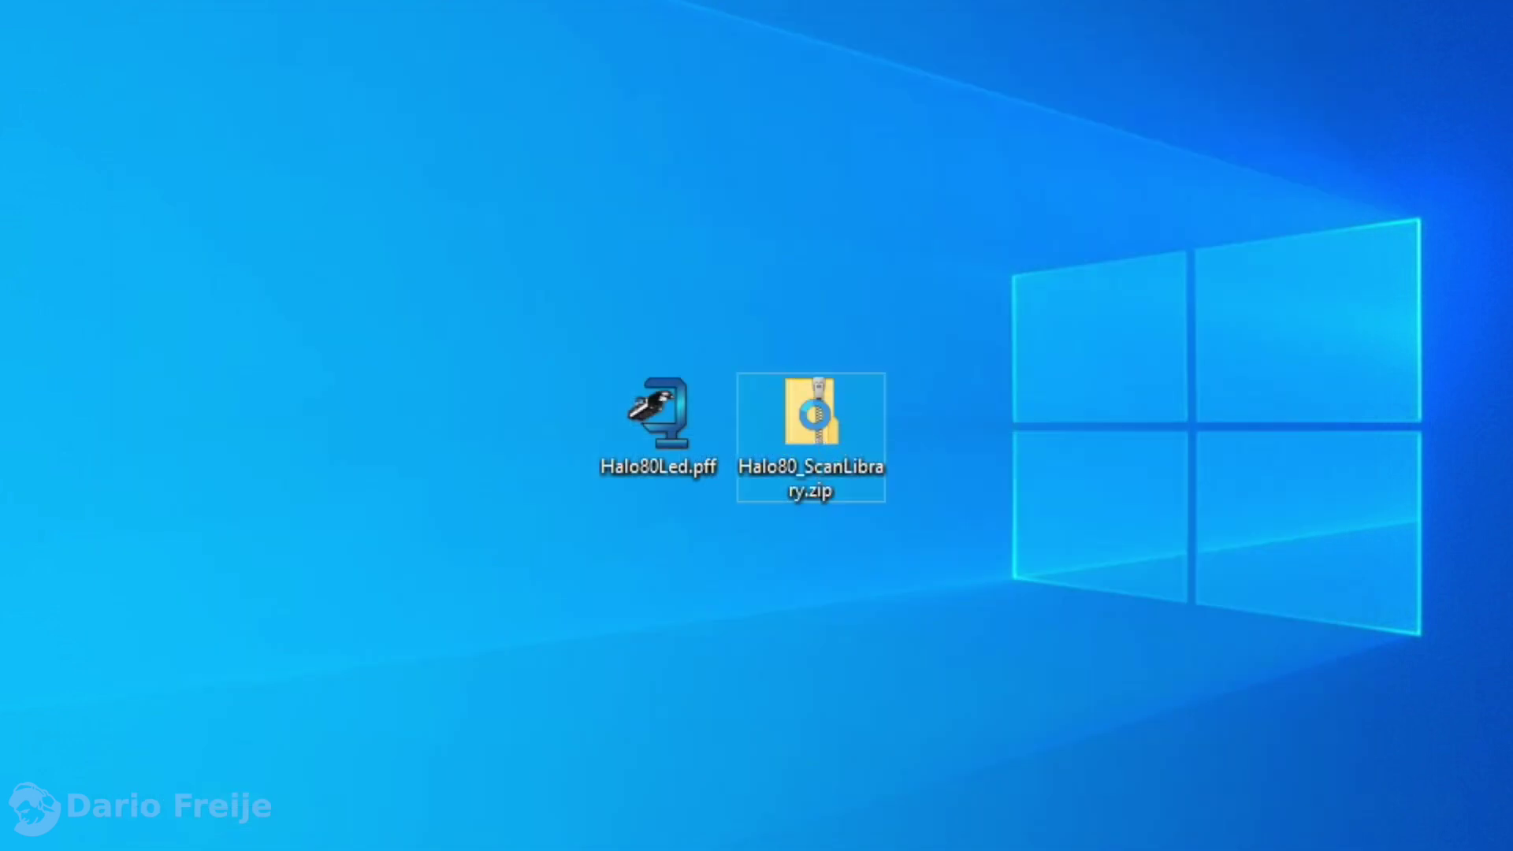
{"action": "right_click", "coordinate": [816, 414]}
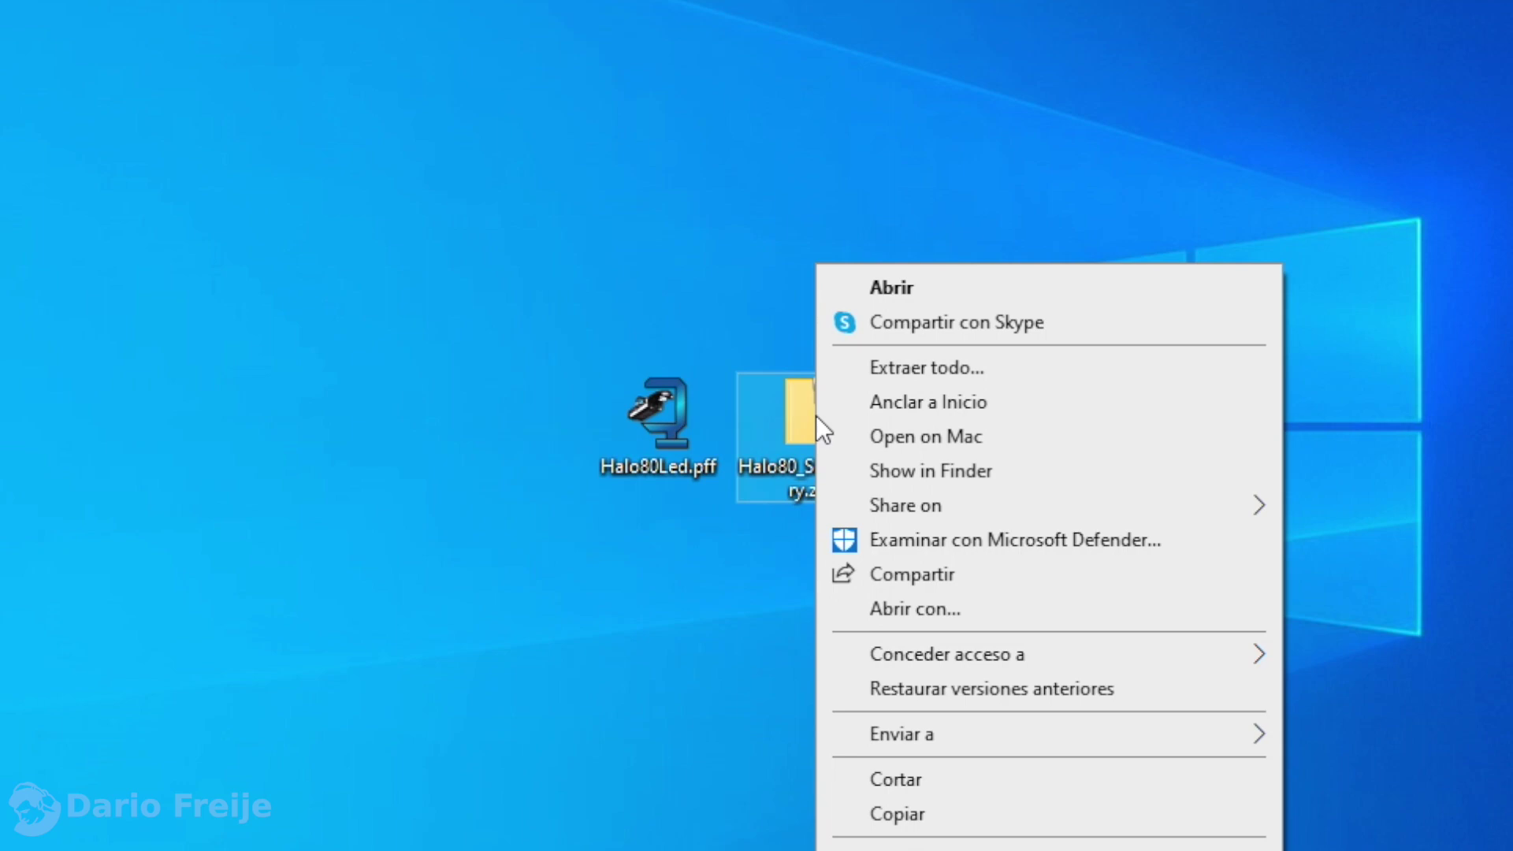
{"action": "left_click", "coordinate": [933, 376]}
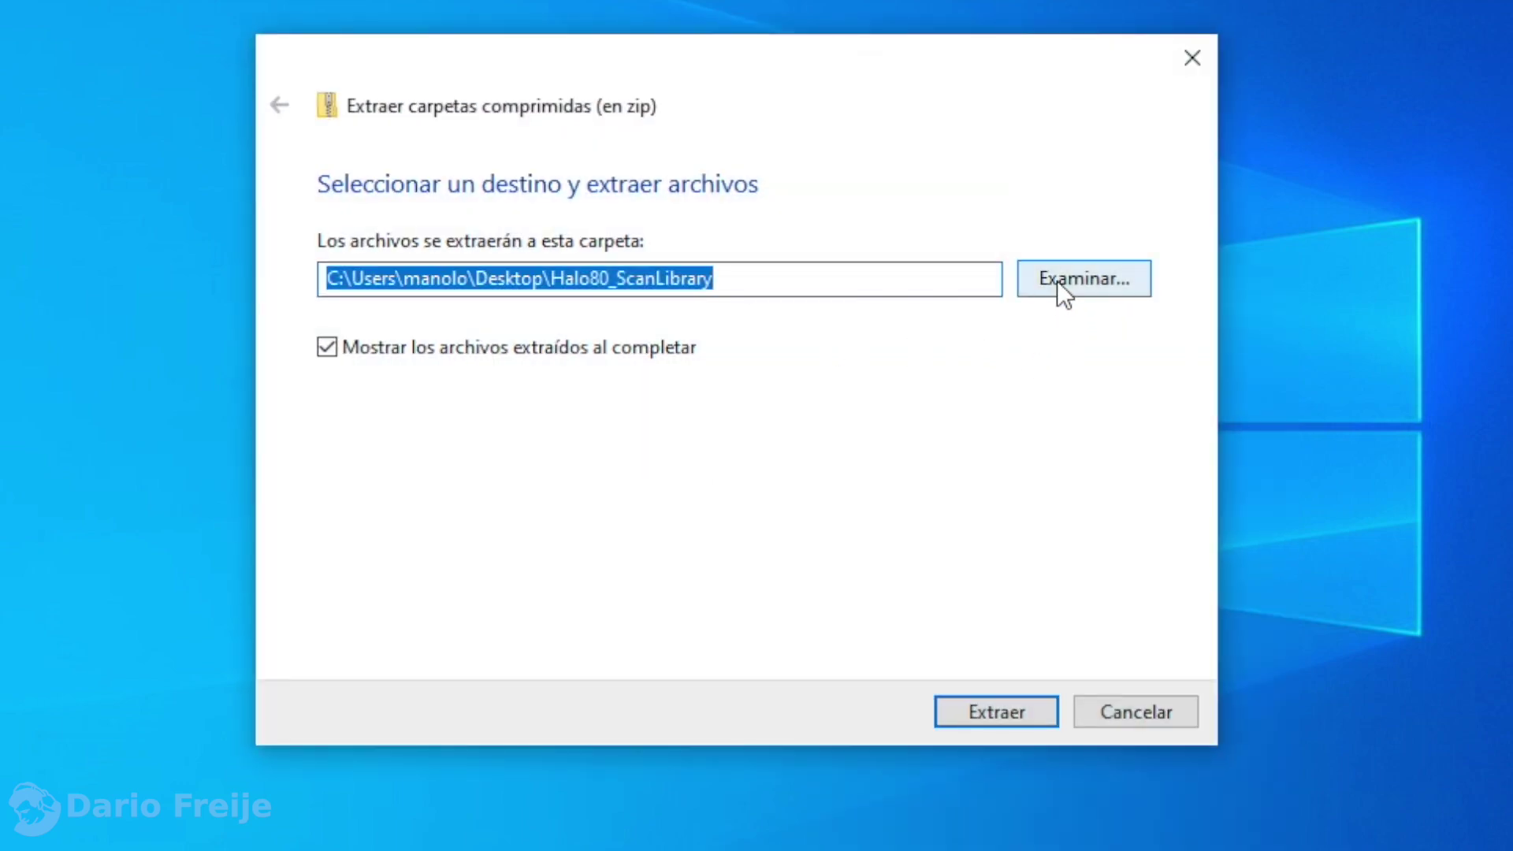
{"action": "left_click", "coordinate": [1057, 280]}
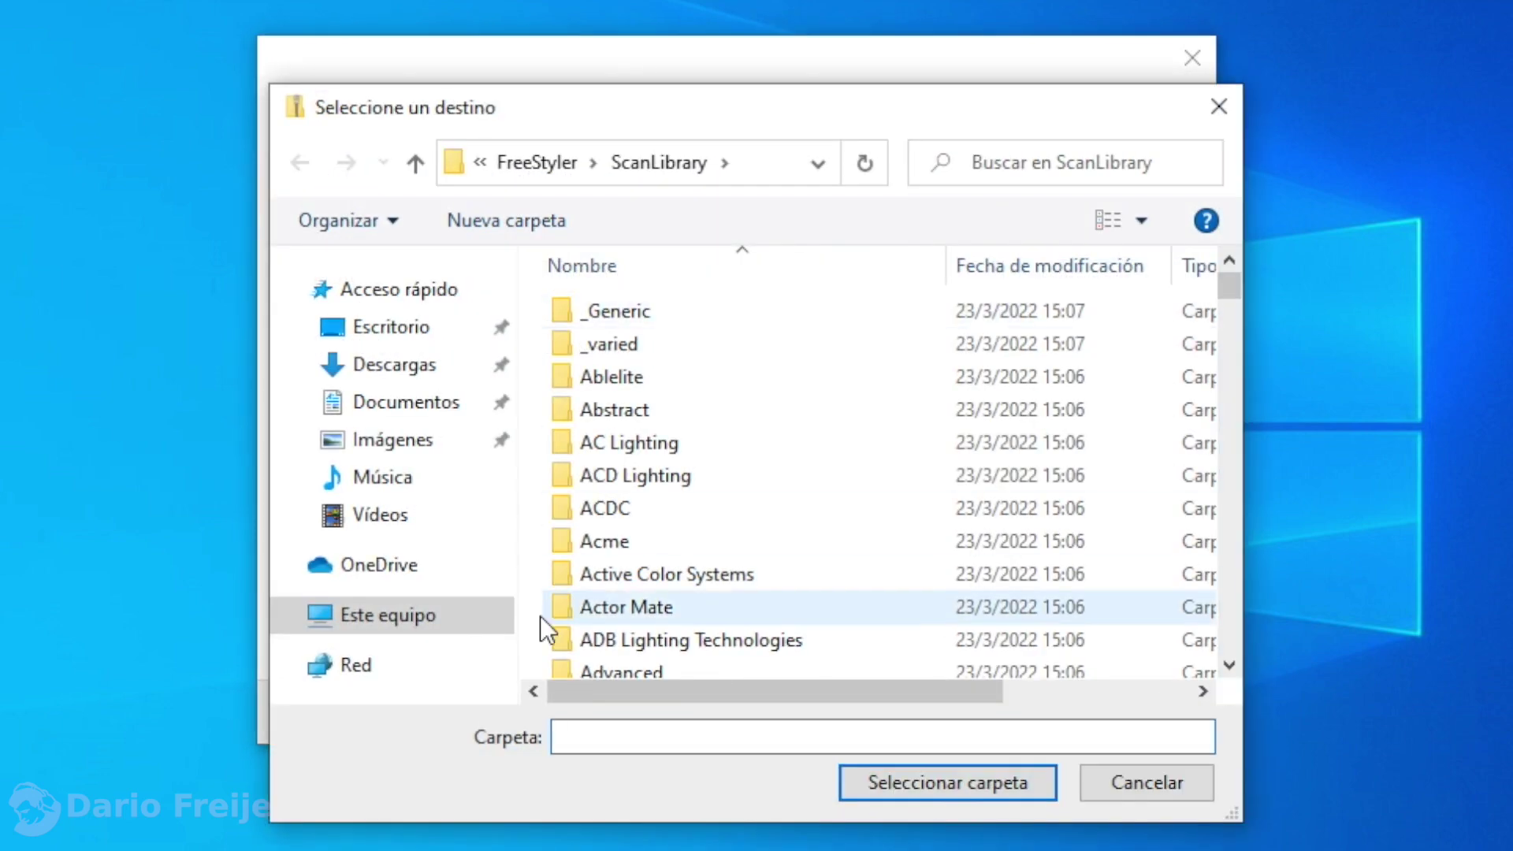
{"action": "left_click", "coordinate": [371, 621]}
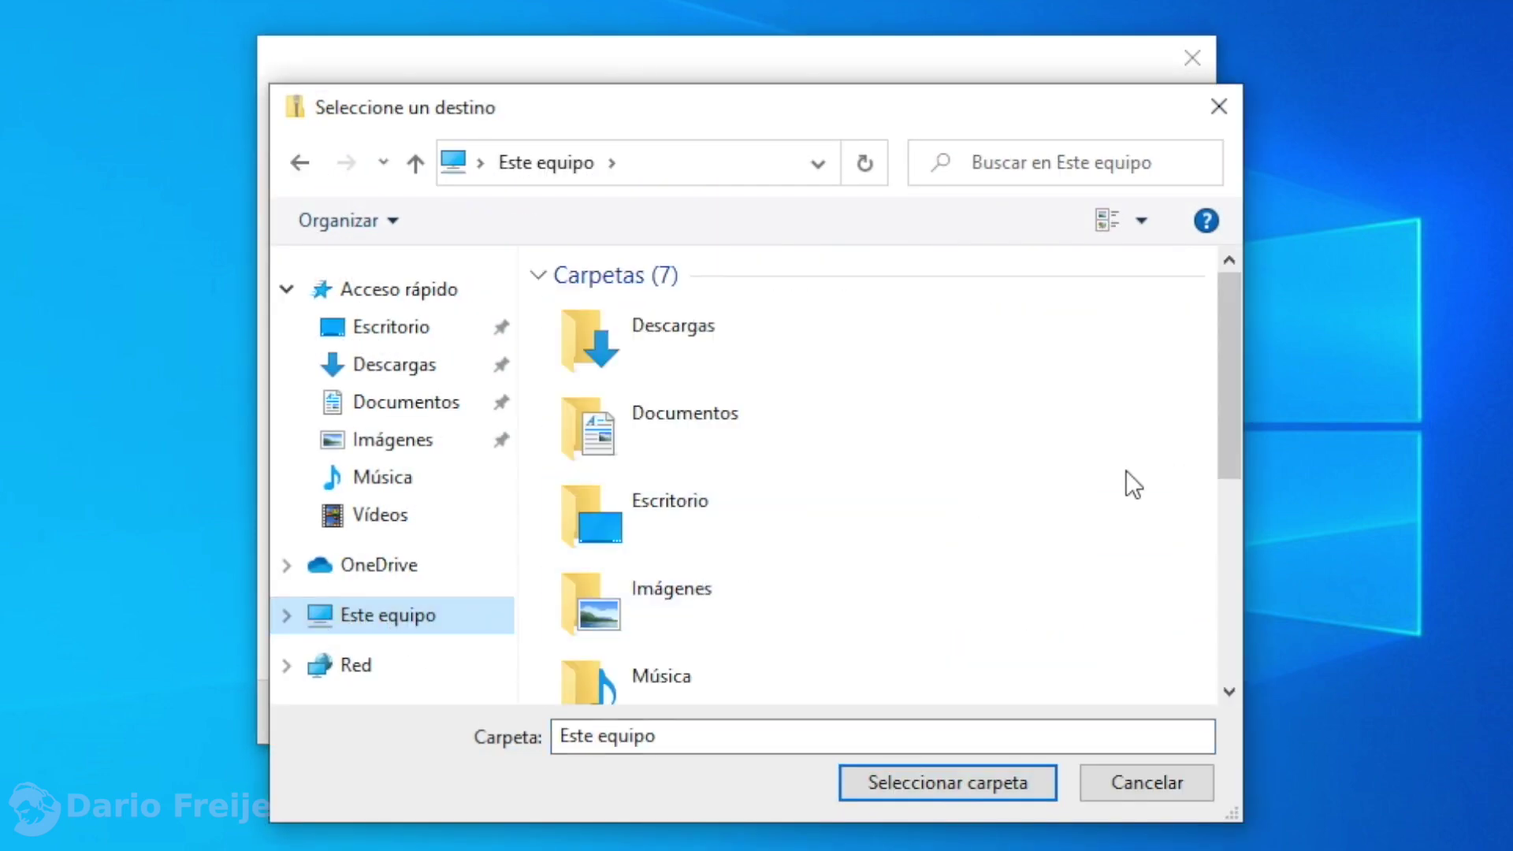
{"action": "left_click_drag", "start_coordinate": [1230, 482], "coordinate": [1216, 670]}
{"action": "double_click", "coordinate": [777, 544]}
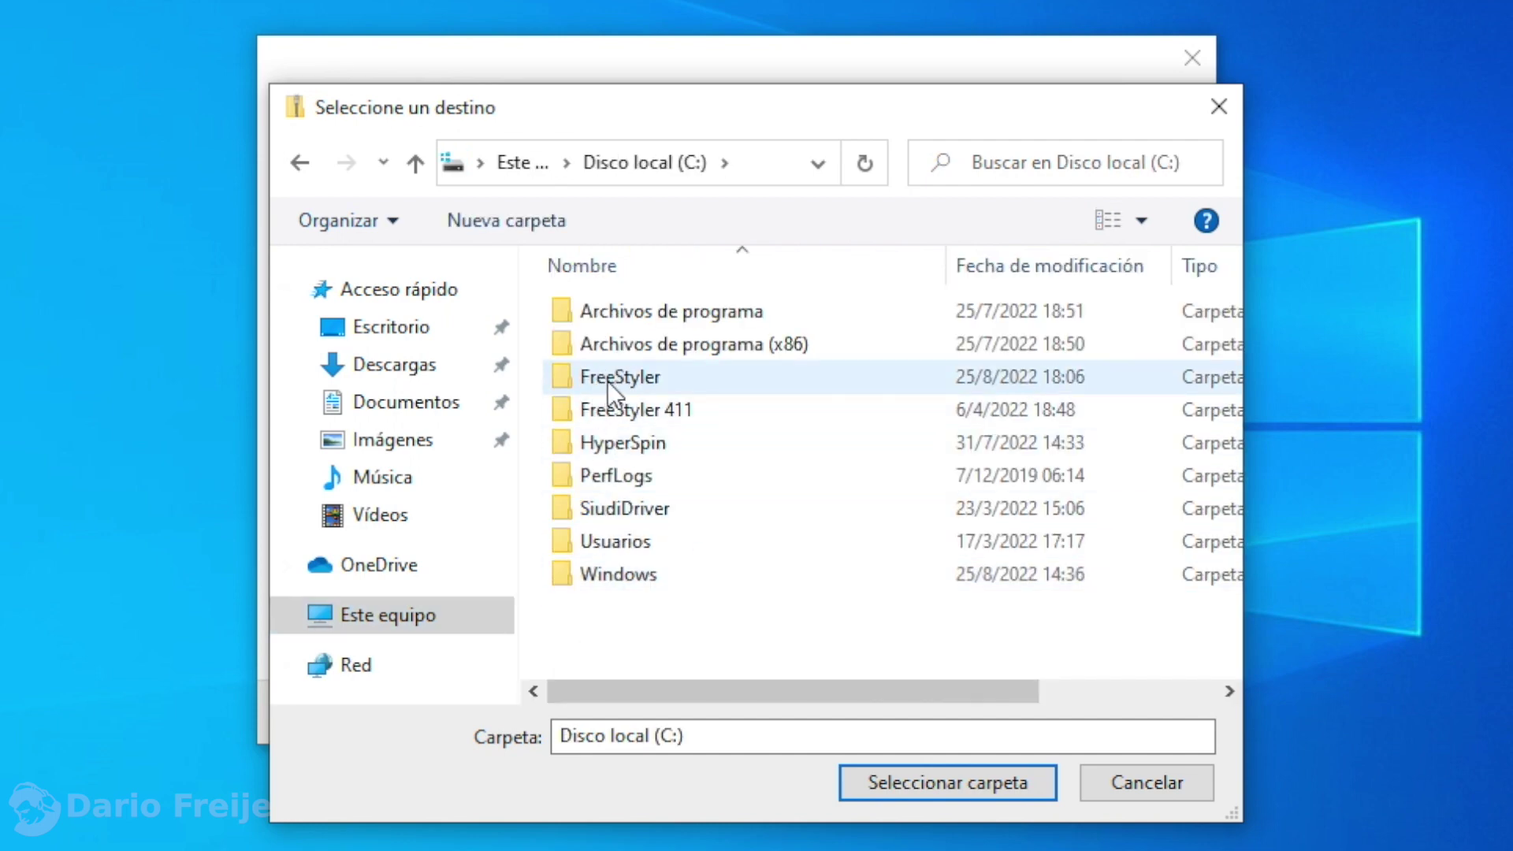
{"action": "double_click", "coordinate": [605, 379]}
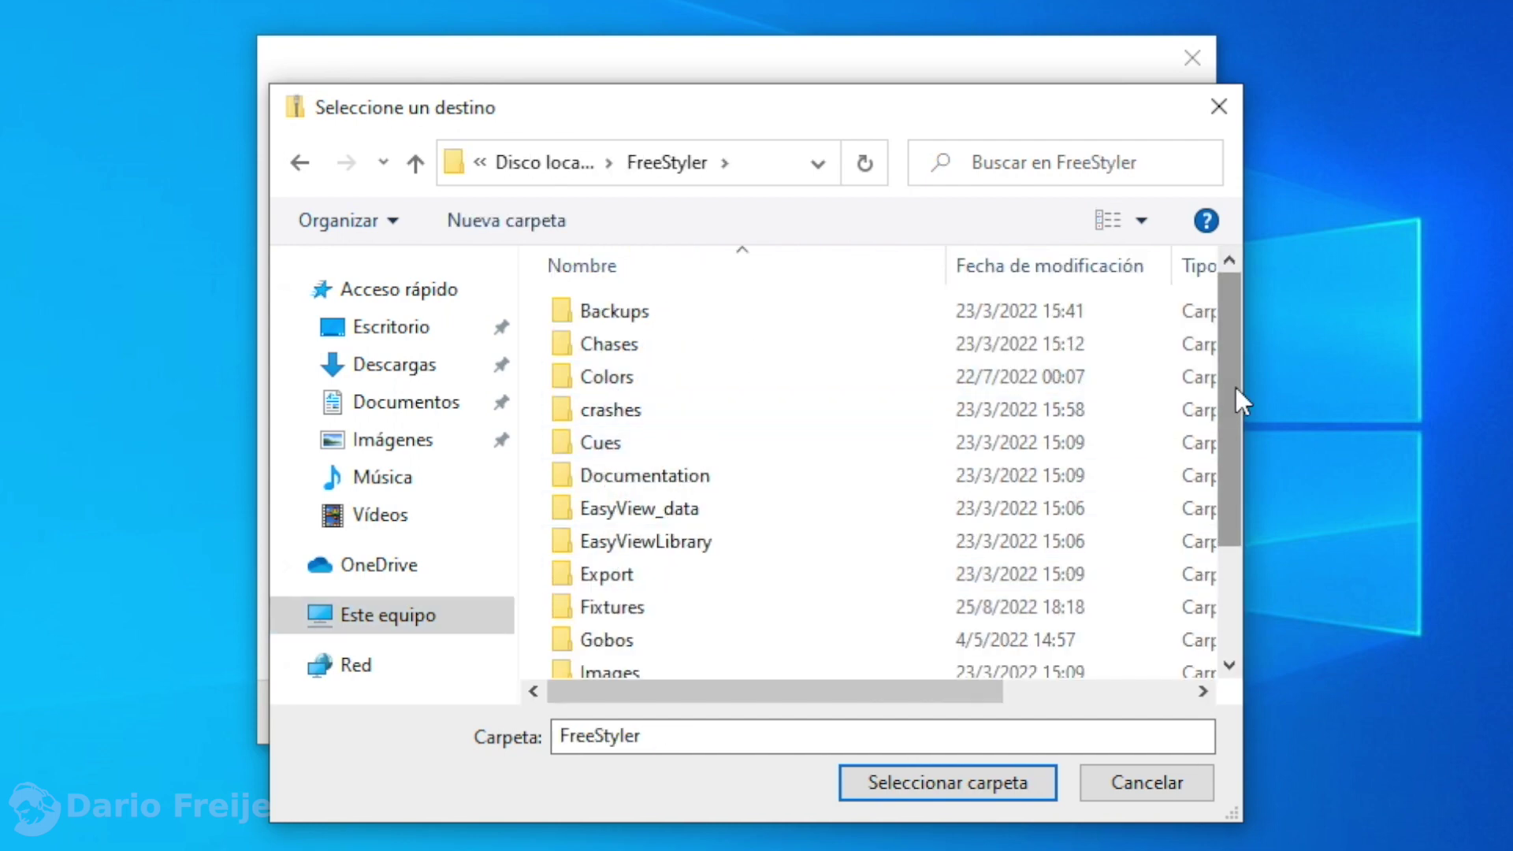
{"action": "left_click_drag", "start_coordinate": [1235, 388], "coordinate": [1230, 487]}
{"action": "left_click", "coordinate": [622, 627]}
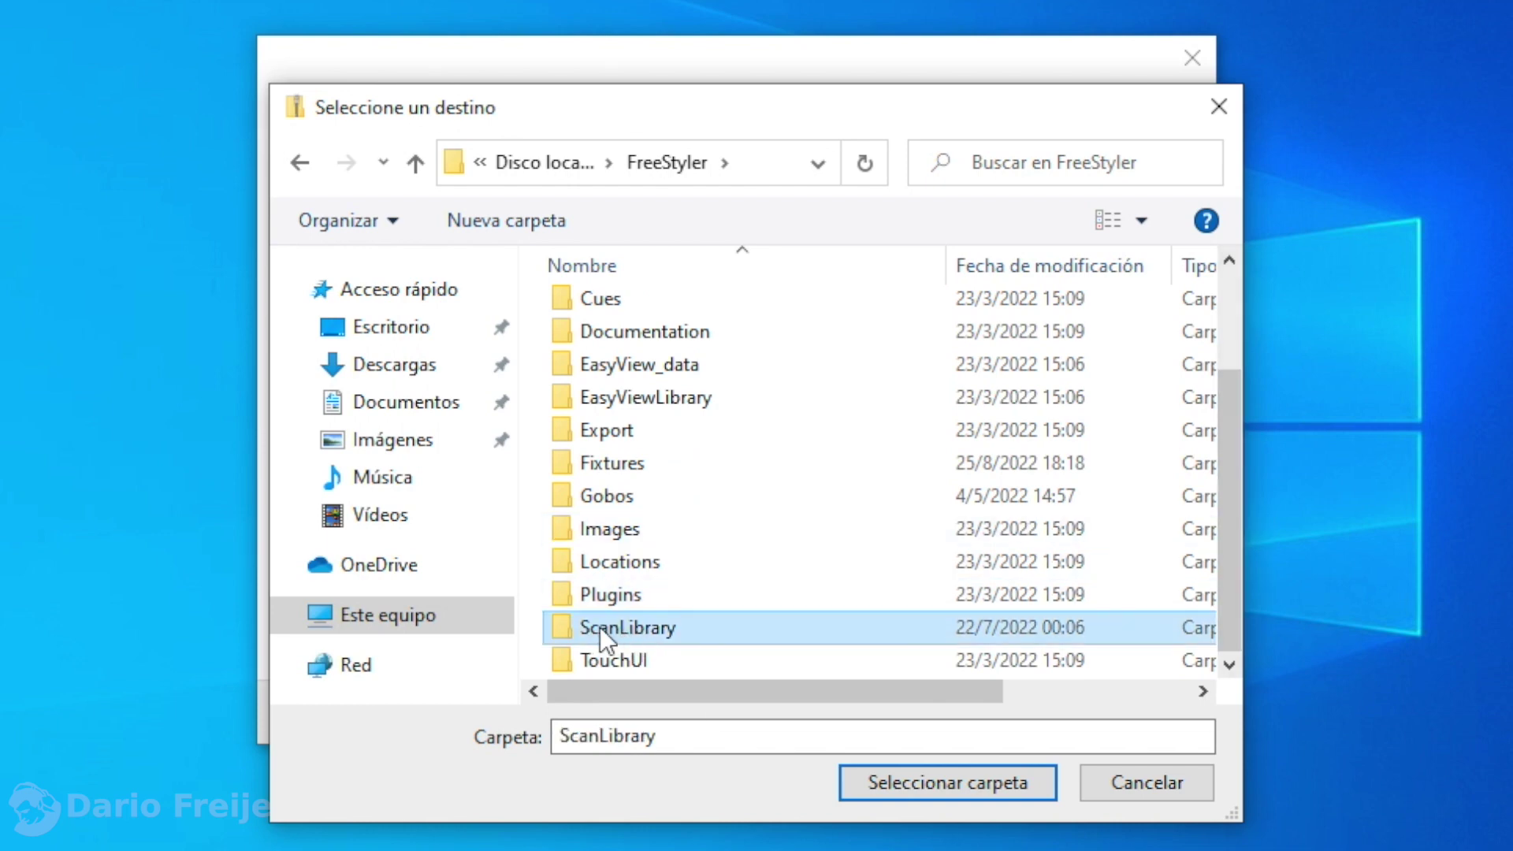
{"action": "double_click", "coordinate": [608, 624]}
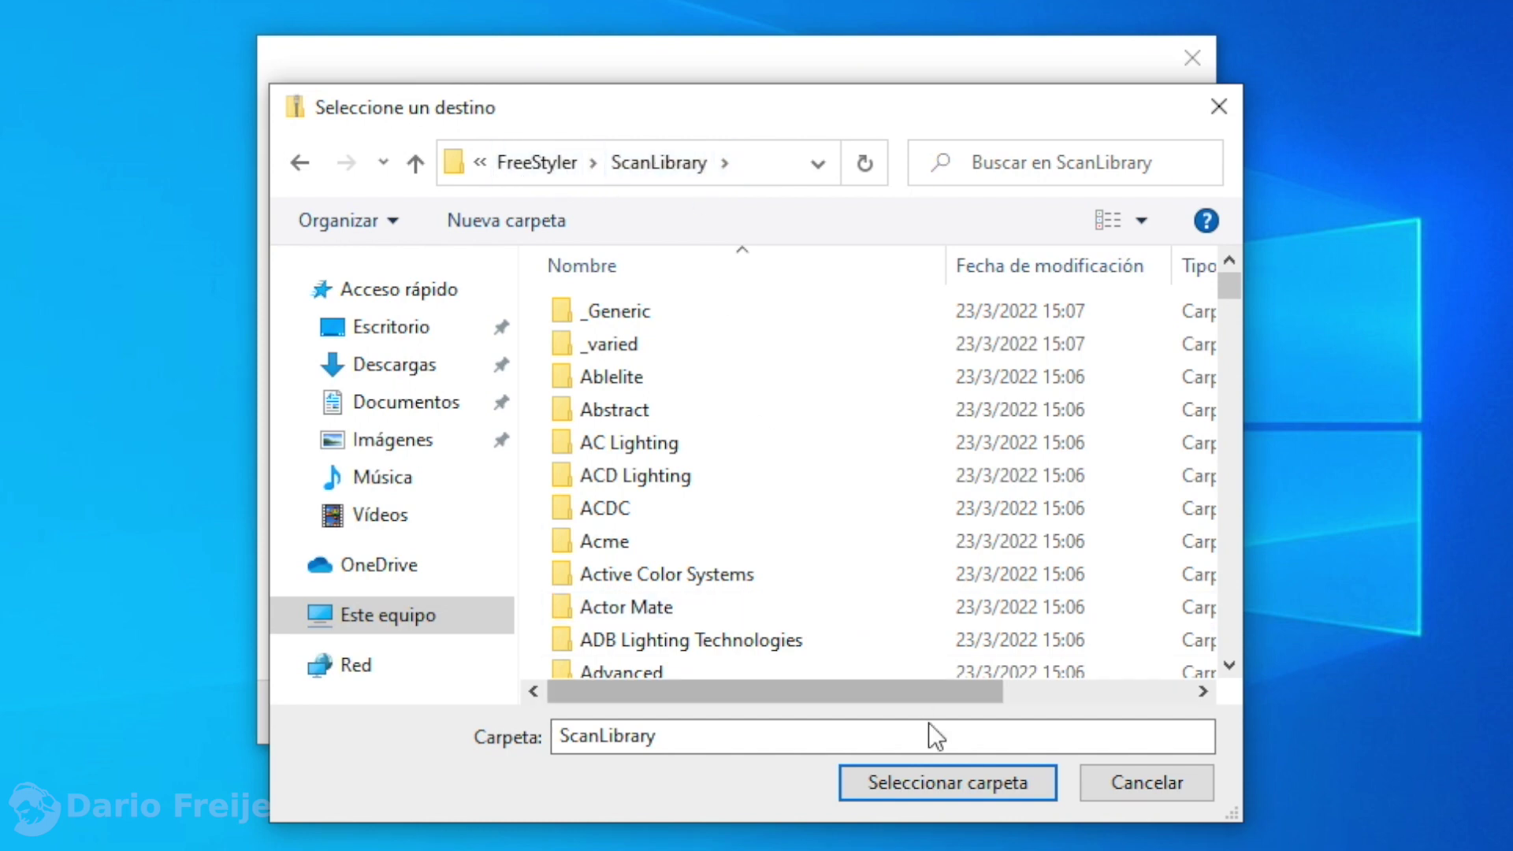
{"action": "left_click", "coordinate": [943, 784]}
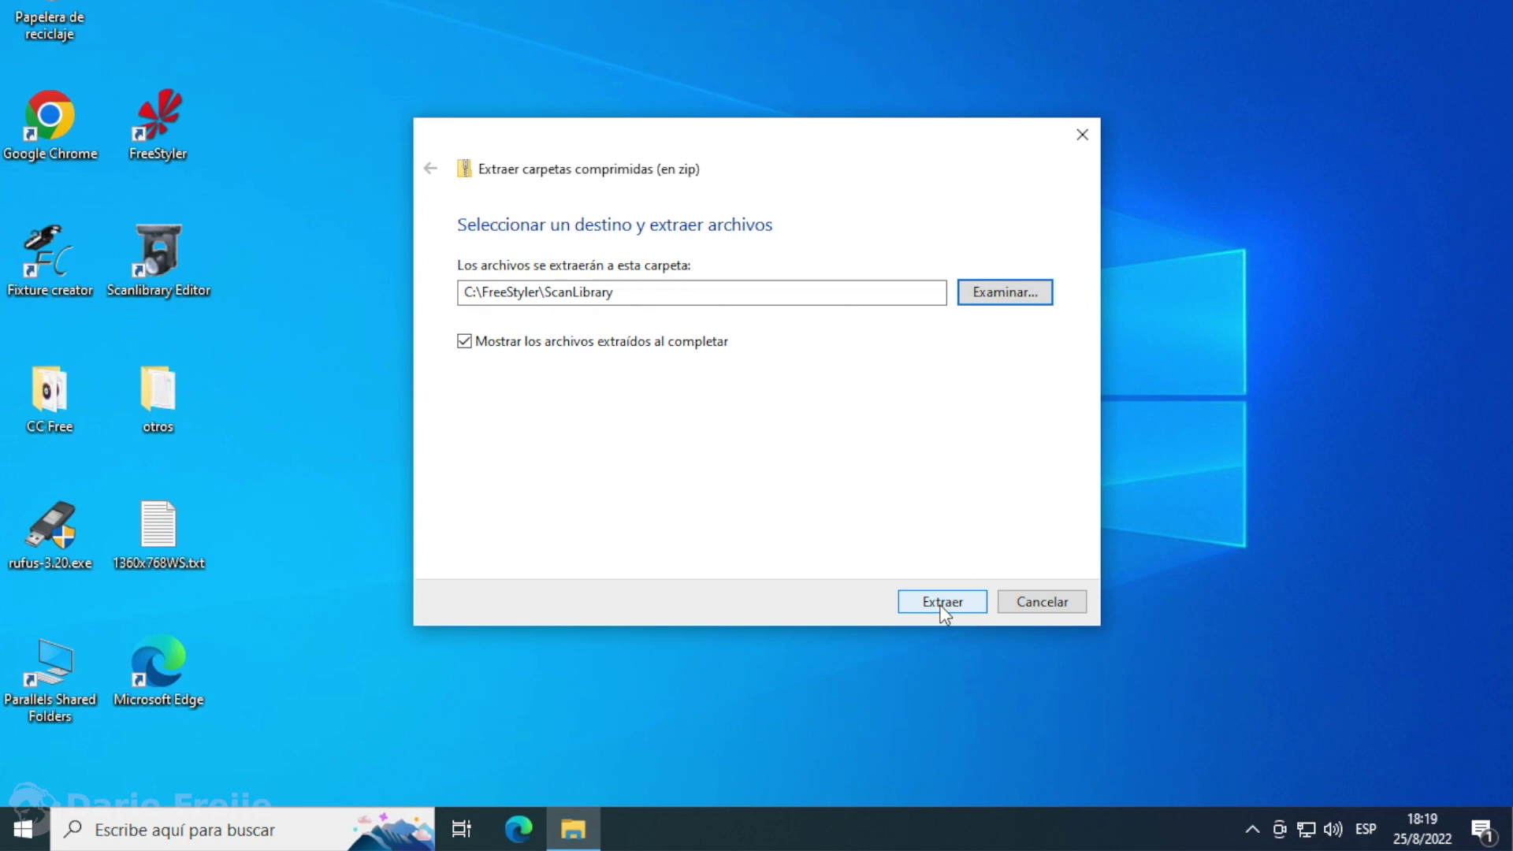
{"action": "left_click", "coordinate": [942, 605]}
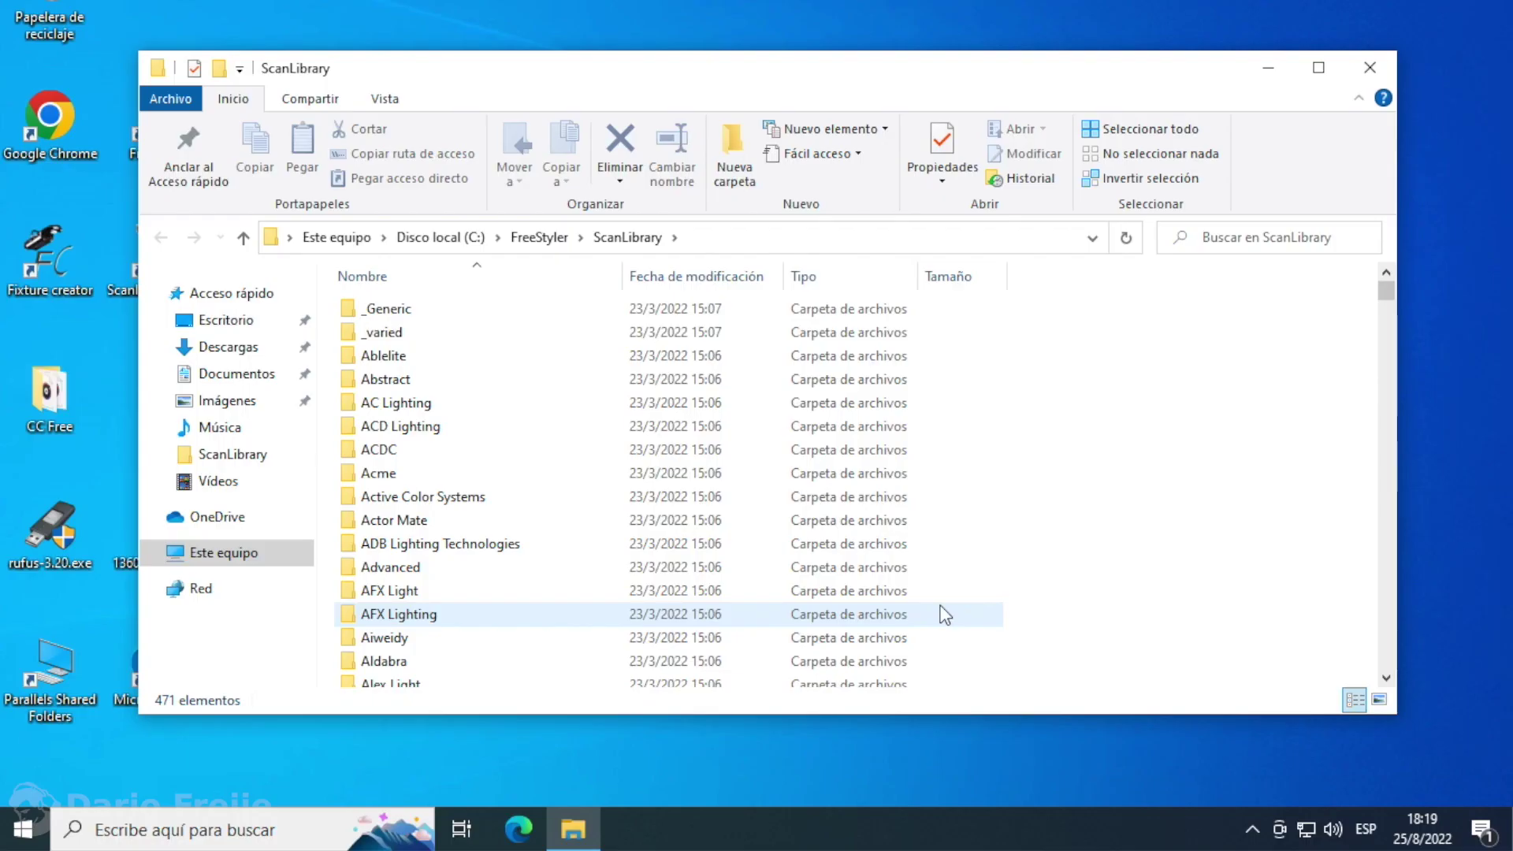
{"action": "left_click", "coordinate": [1369, 70]}
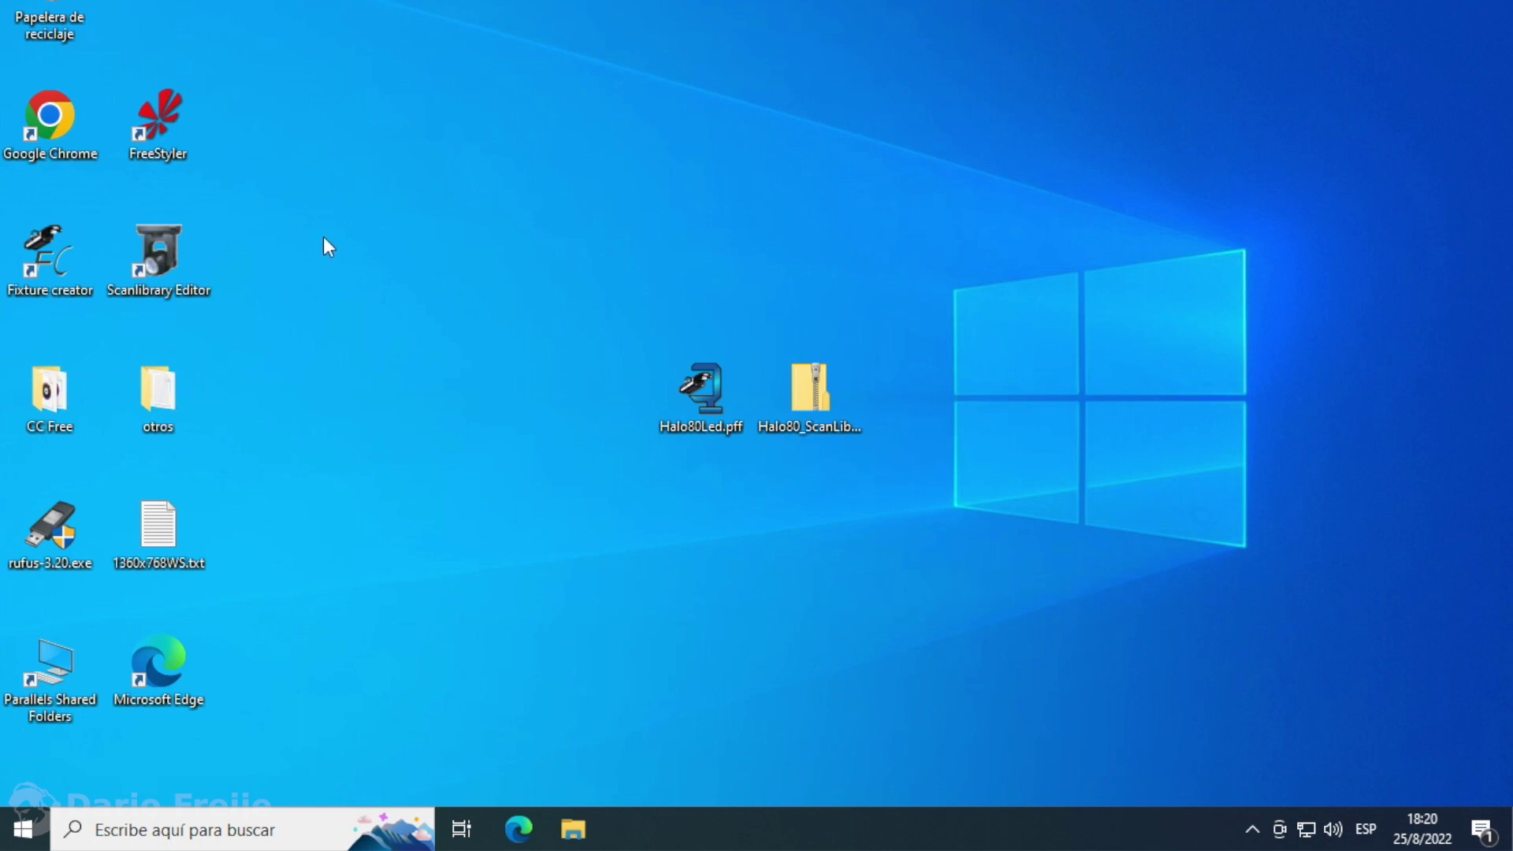
Step: Launch FreeStyler and remove both Mantepro 100 fixtures from the fixture setup
{"action": "double_click", "coordinate": [156, 117]}
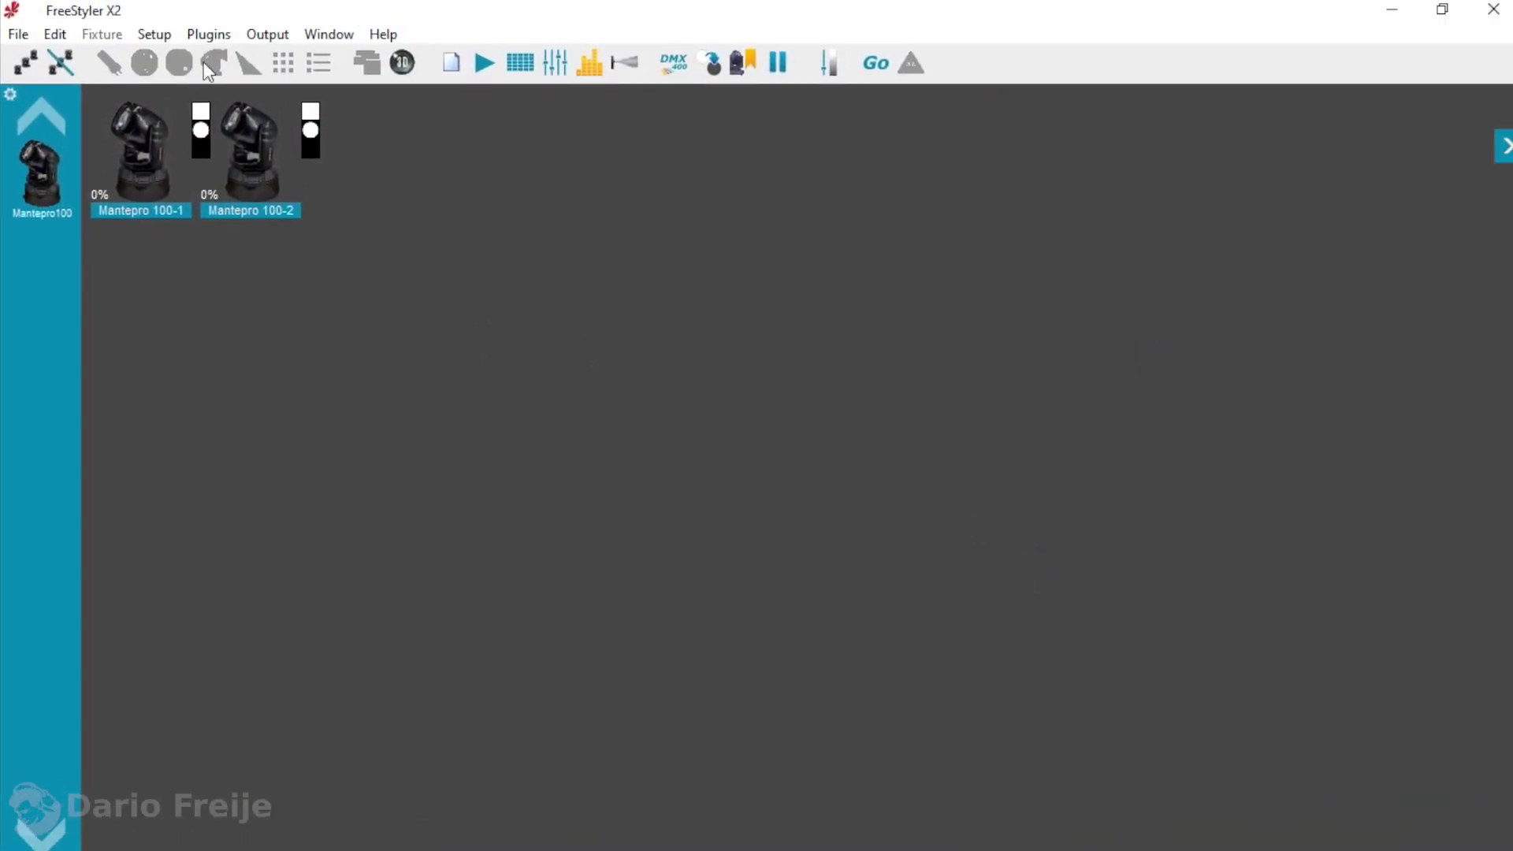
{"action": "left_click", "coordinate": [150, 34]}
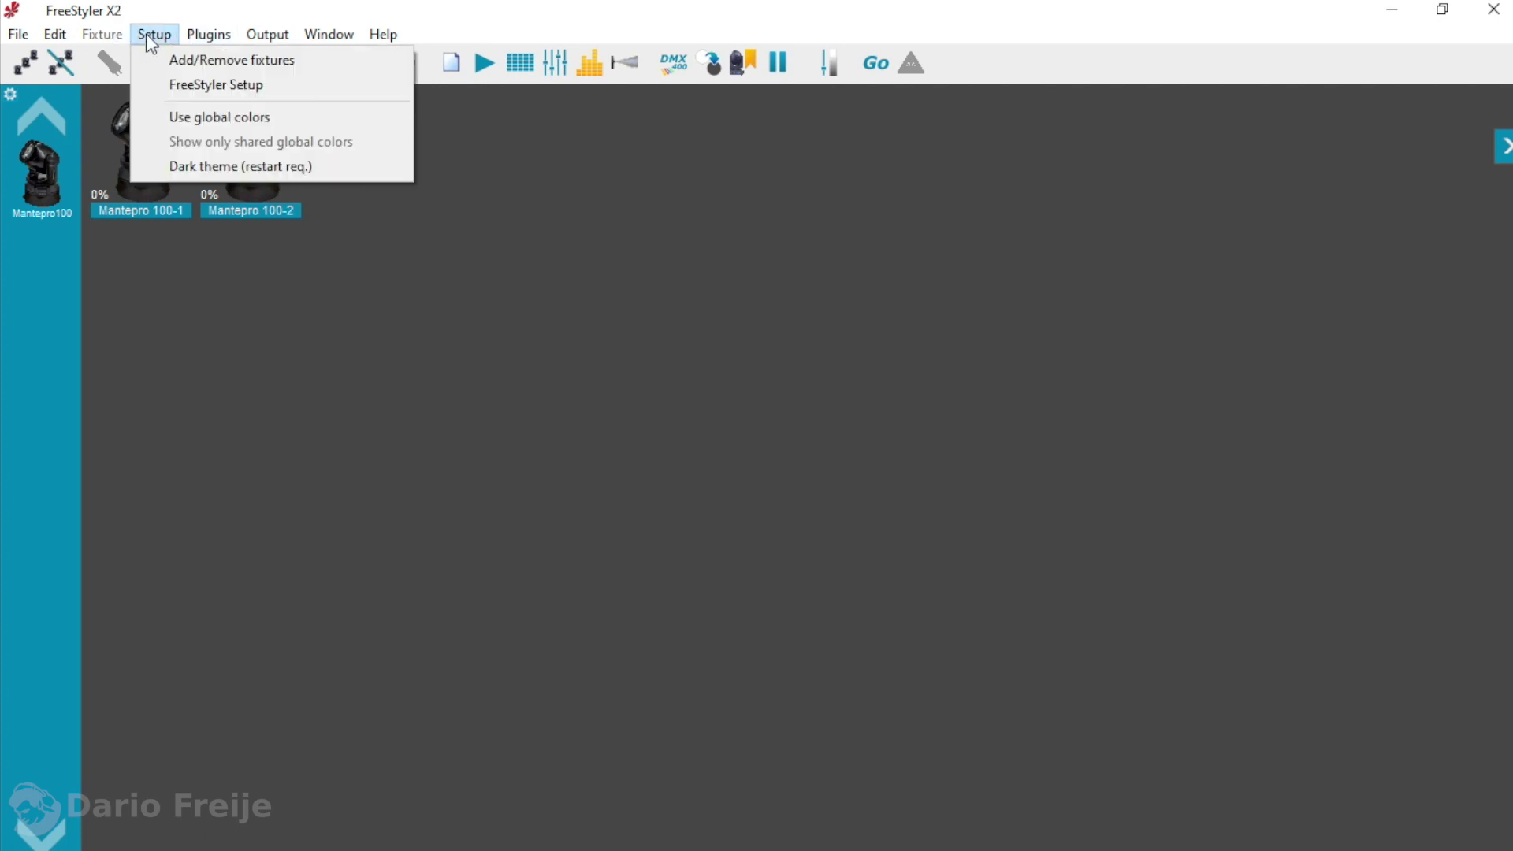
{"action": "left_click", "coordinate": [189, 61]}
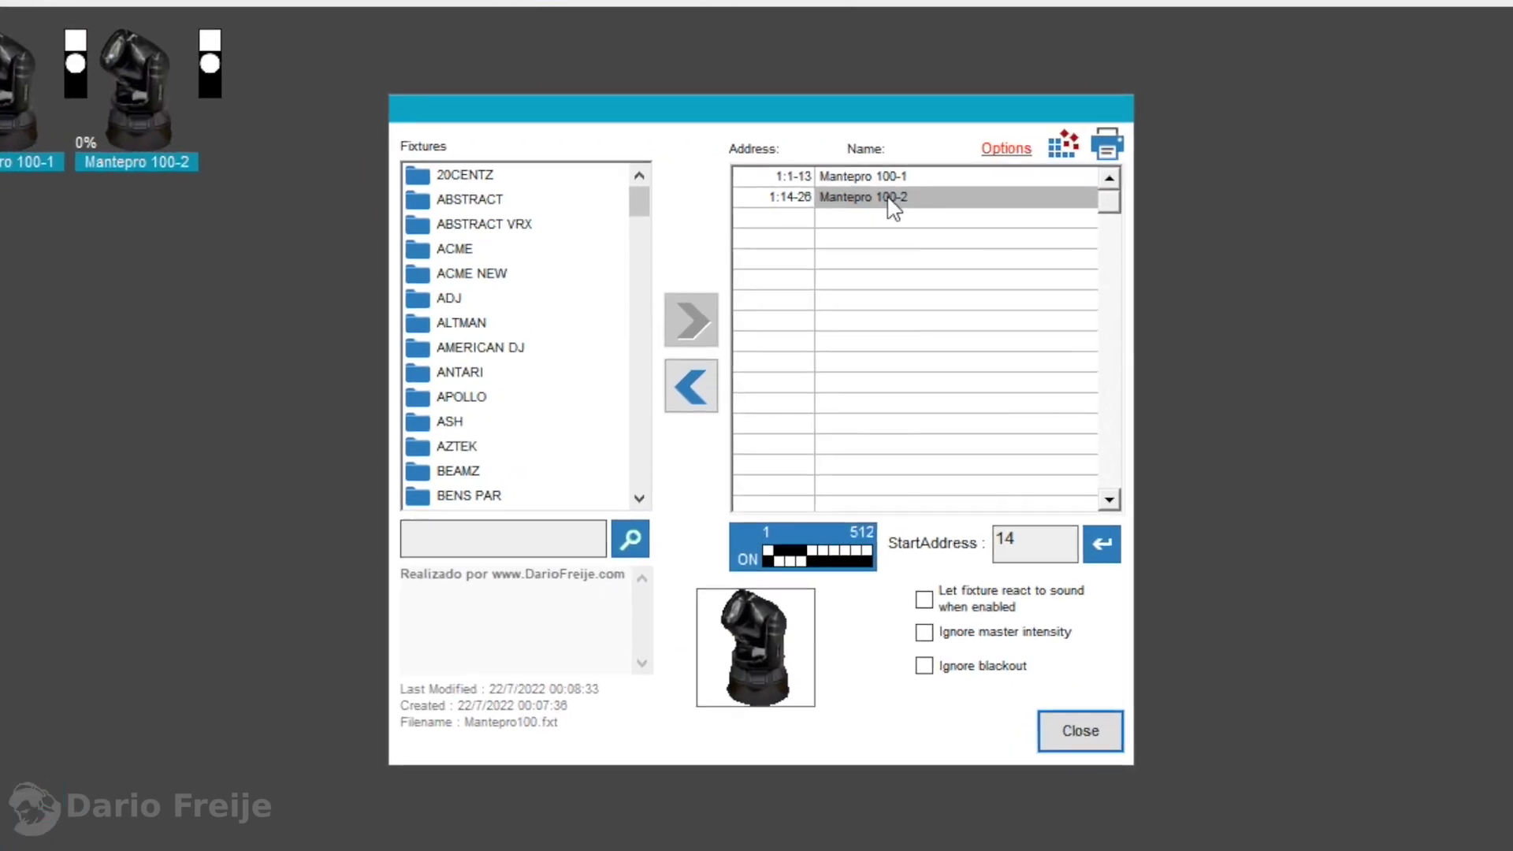
{"action": "left_click", "coordinate": [704, 390]}
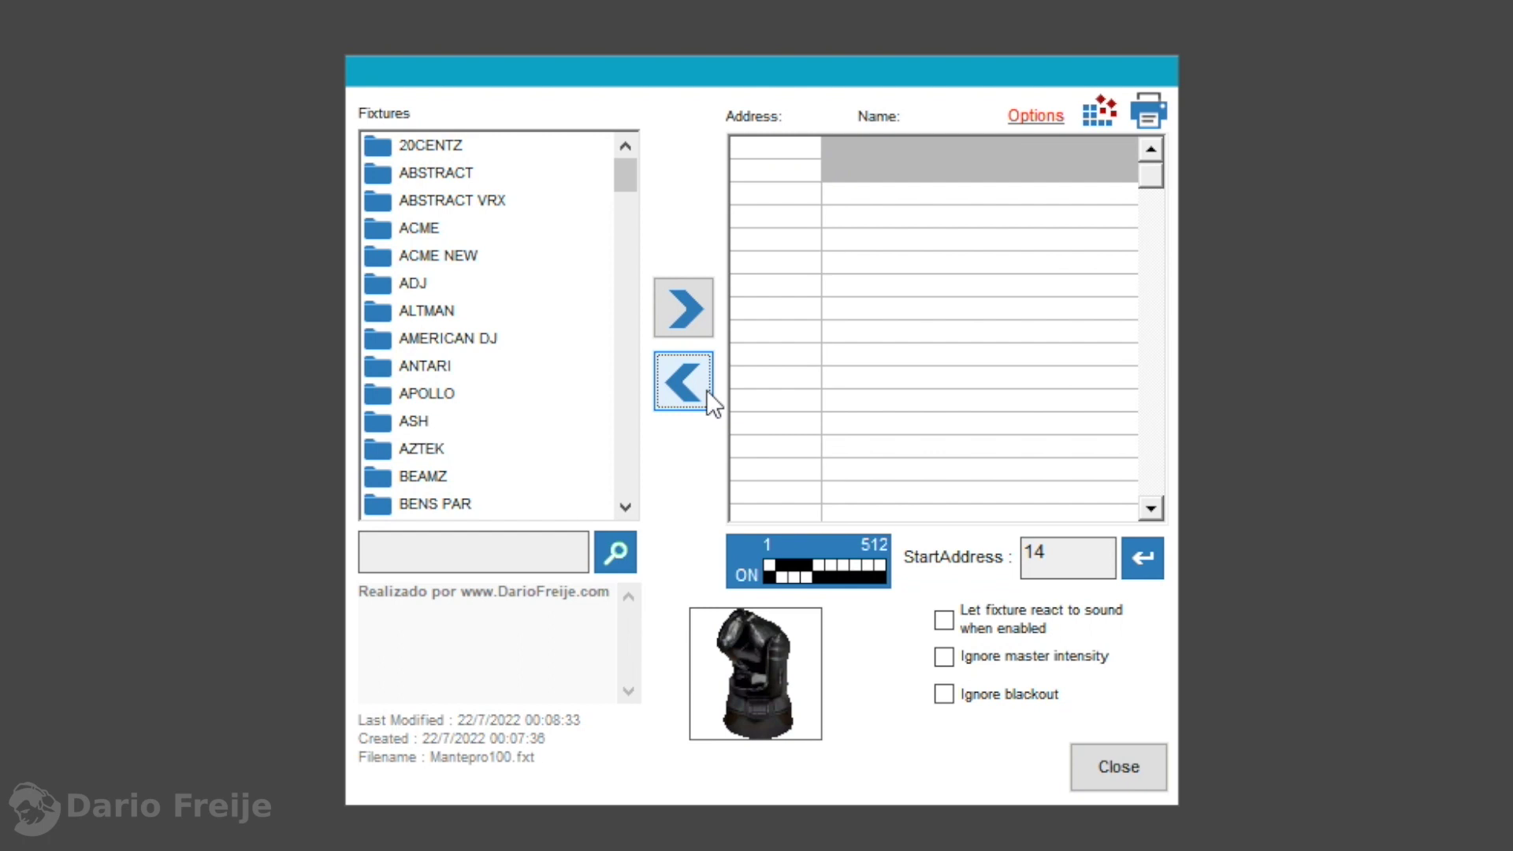
Step: Add two TECSHOW HALO 80 LED fixtures on DMX universe 1 from start address 1, with addressing and automatic group creation enabled
{"action": "left_click", "coordinate": [429, 315]}
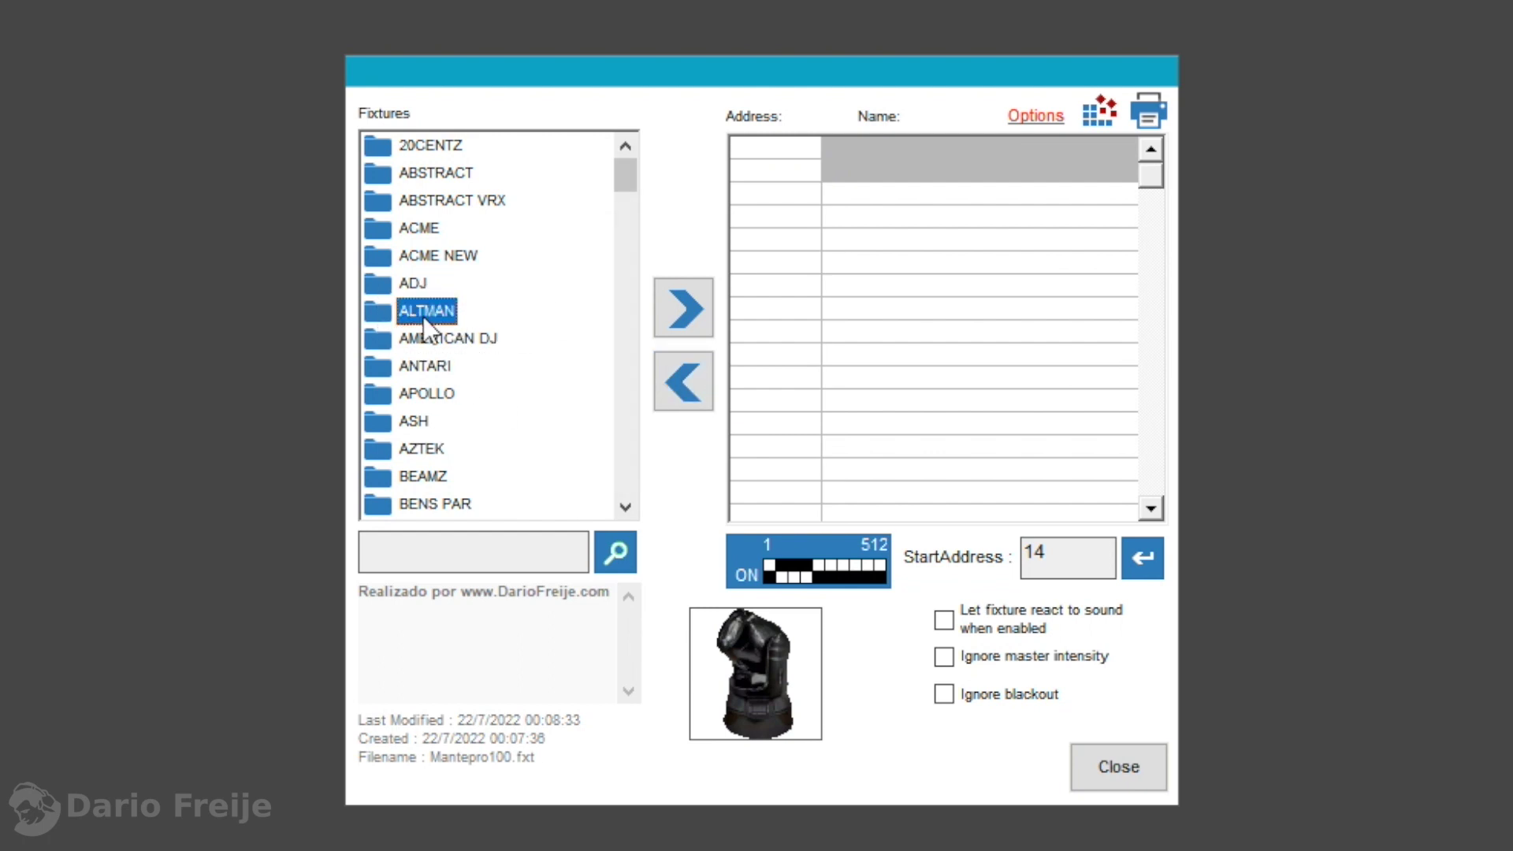
{"action": "type", "text": "tec"}
{"action": "double_click", "coordinate": [469, 504]}
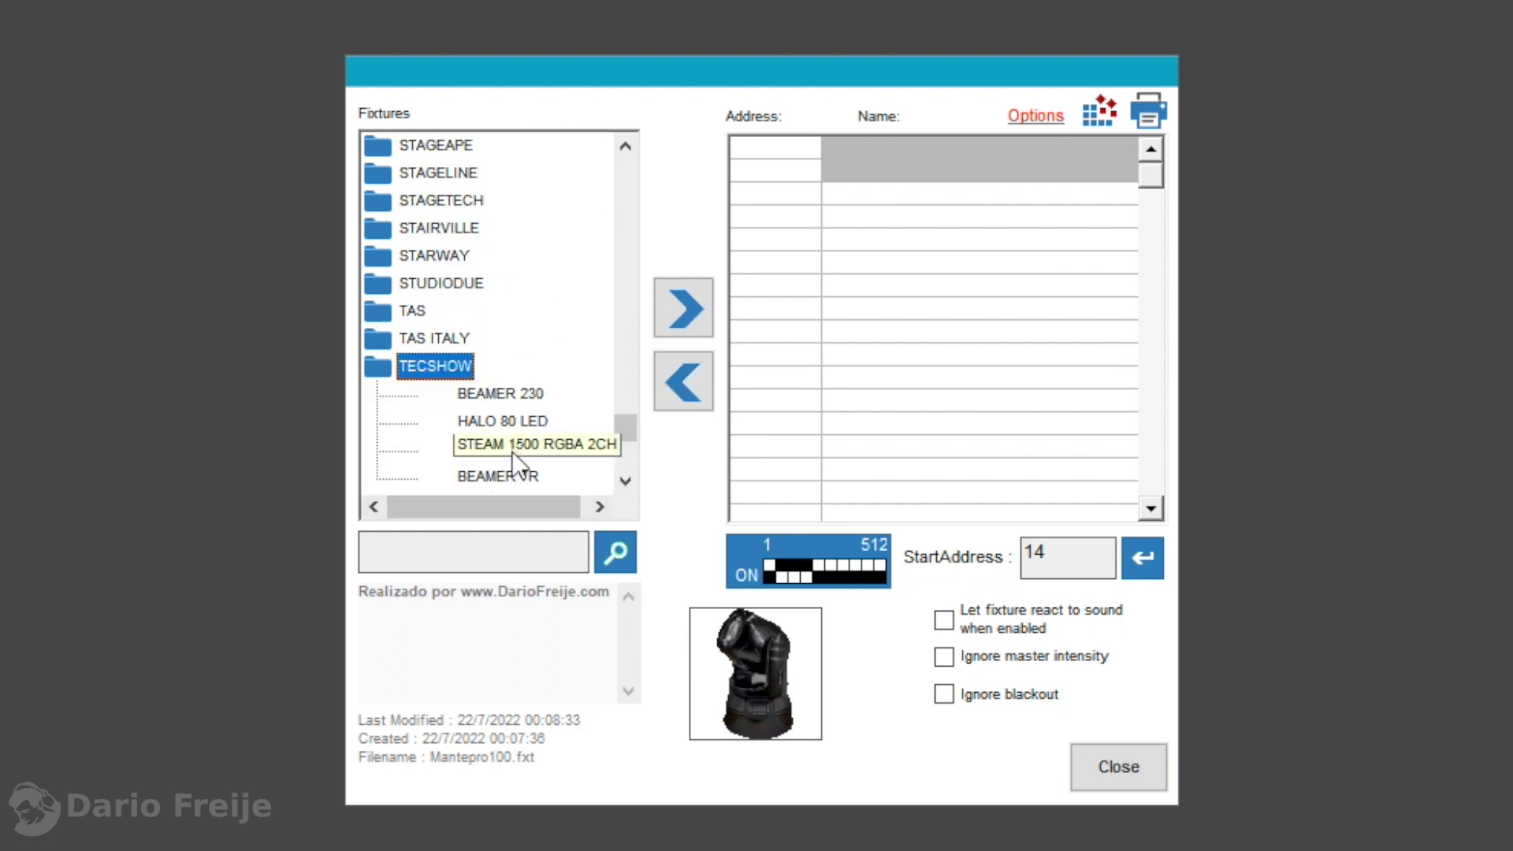
{"action": "left_click", "coordinate": [491, 423]}
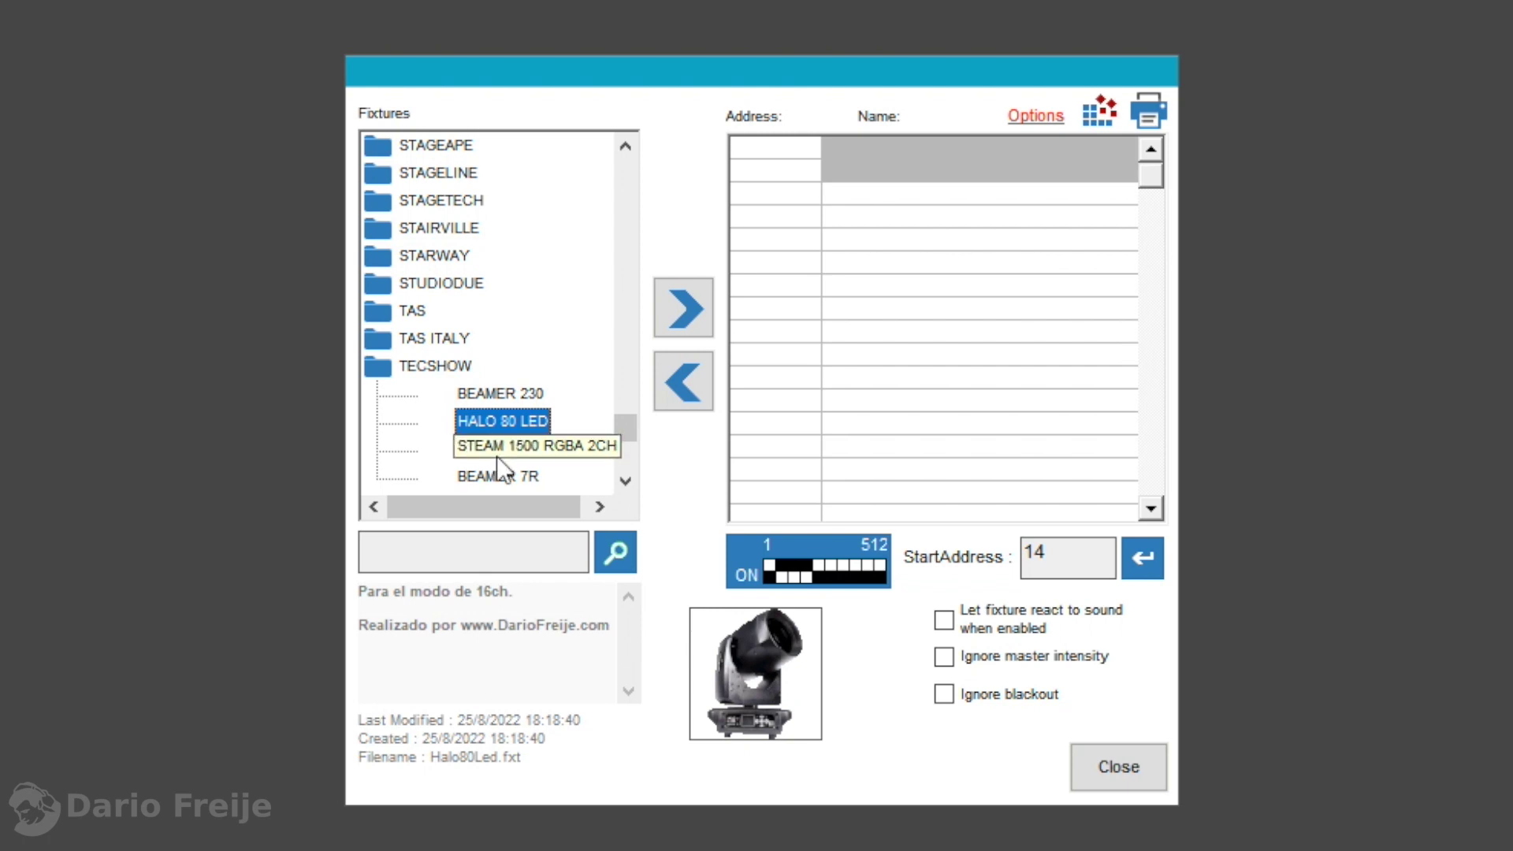
{"action": "left_click", "coordinate": [692, 310]}
{"action": "left_click", "coordinate": [887, 370]}
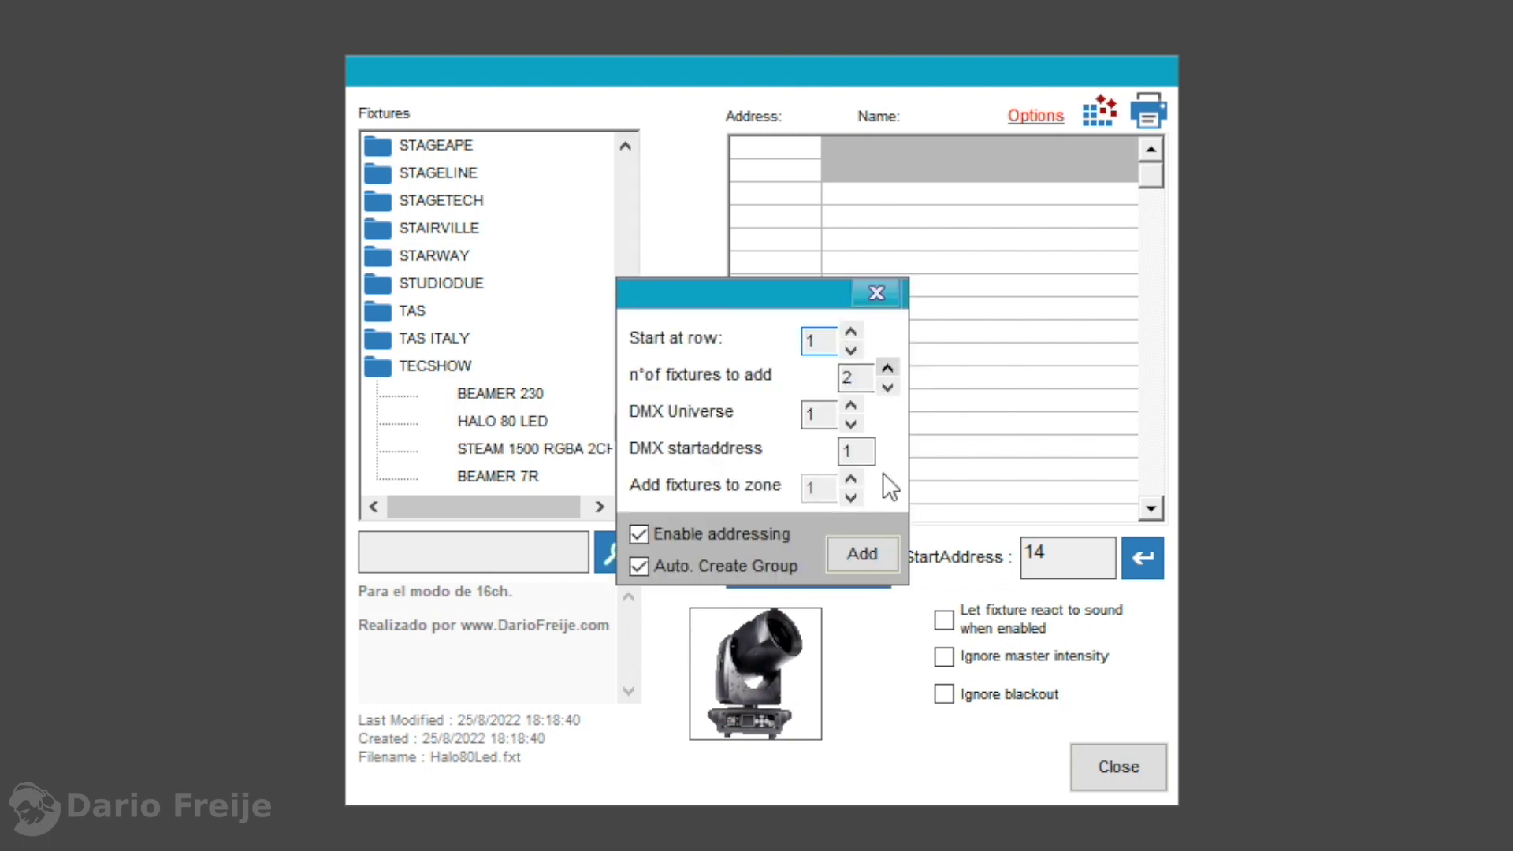
{"action": "left_click", "coordinate": [860, 557]}
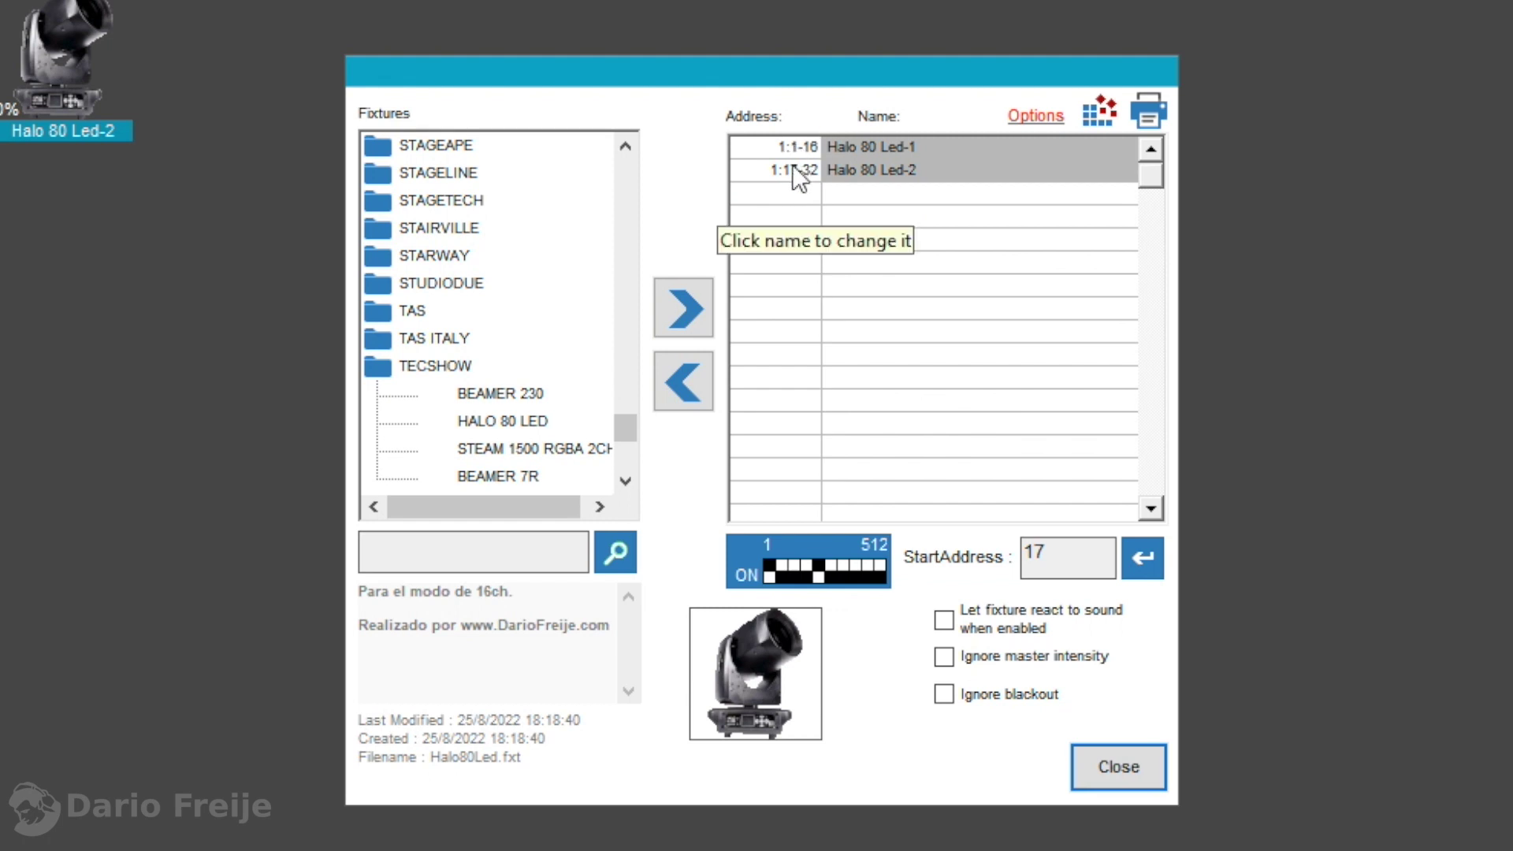
Step: Check the DMX start address of each of the two Halo 80 Led fixtures
{"action": "left_click", "coordinate": [875, 151]}
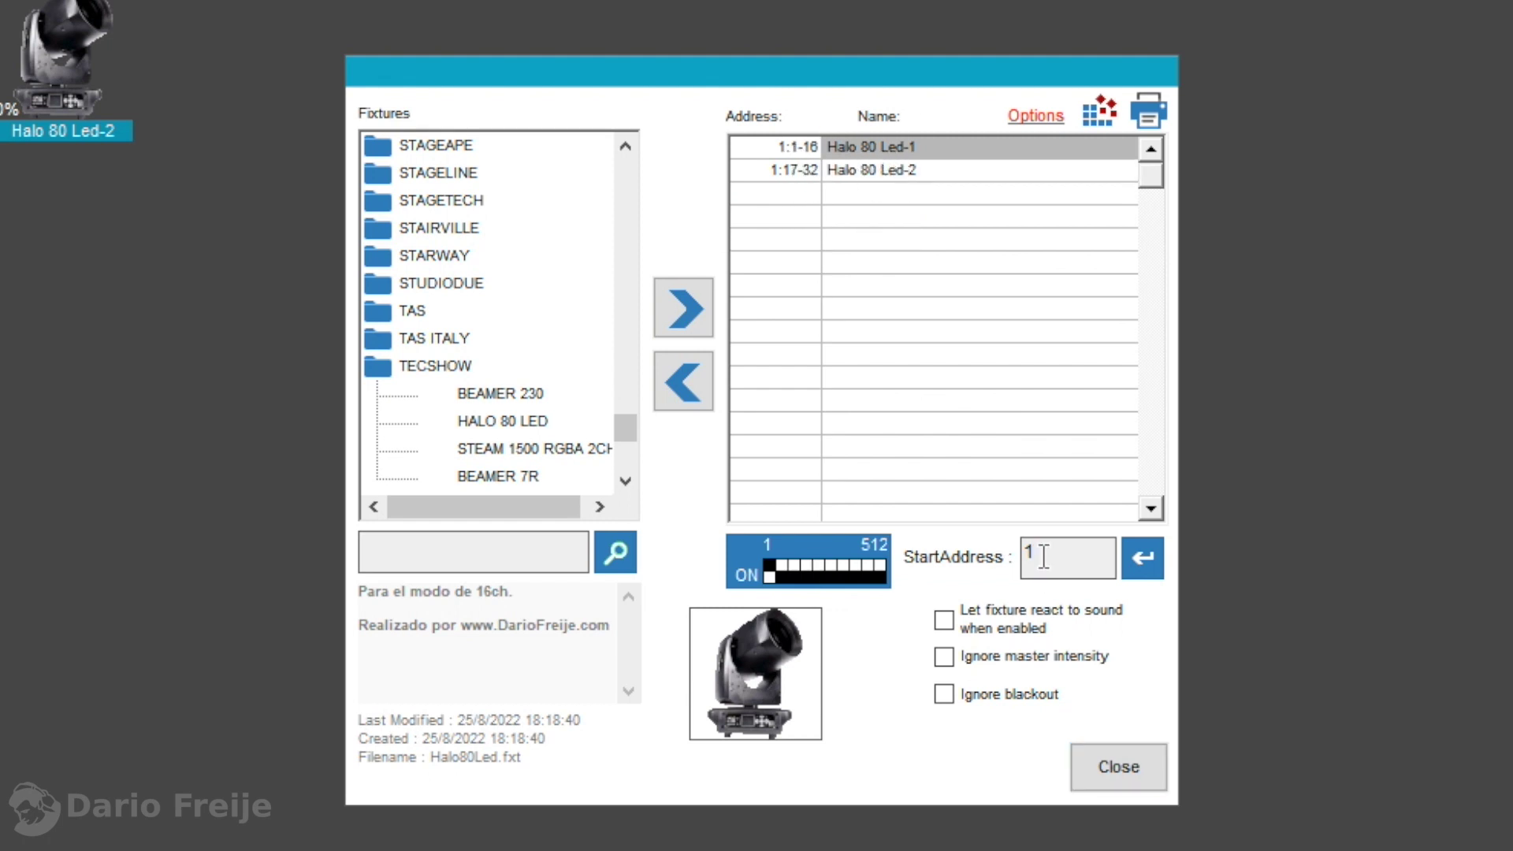
{"action": "left_click", "coordinate": [839, 170]}
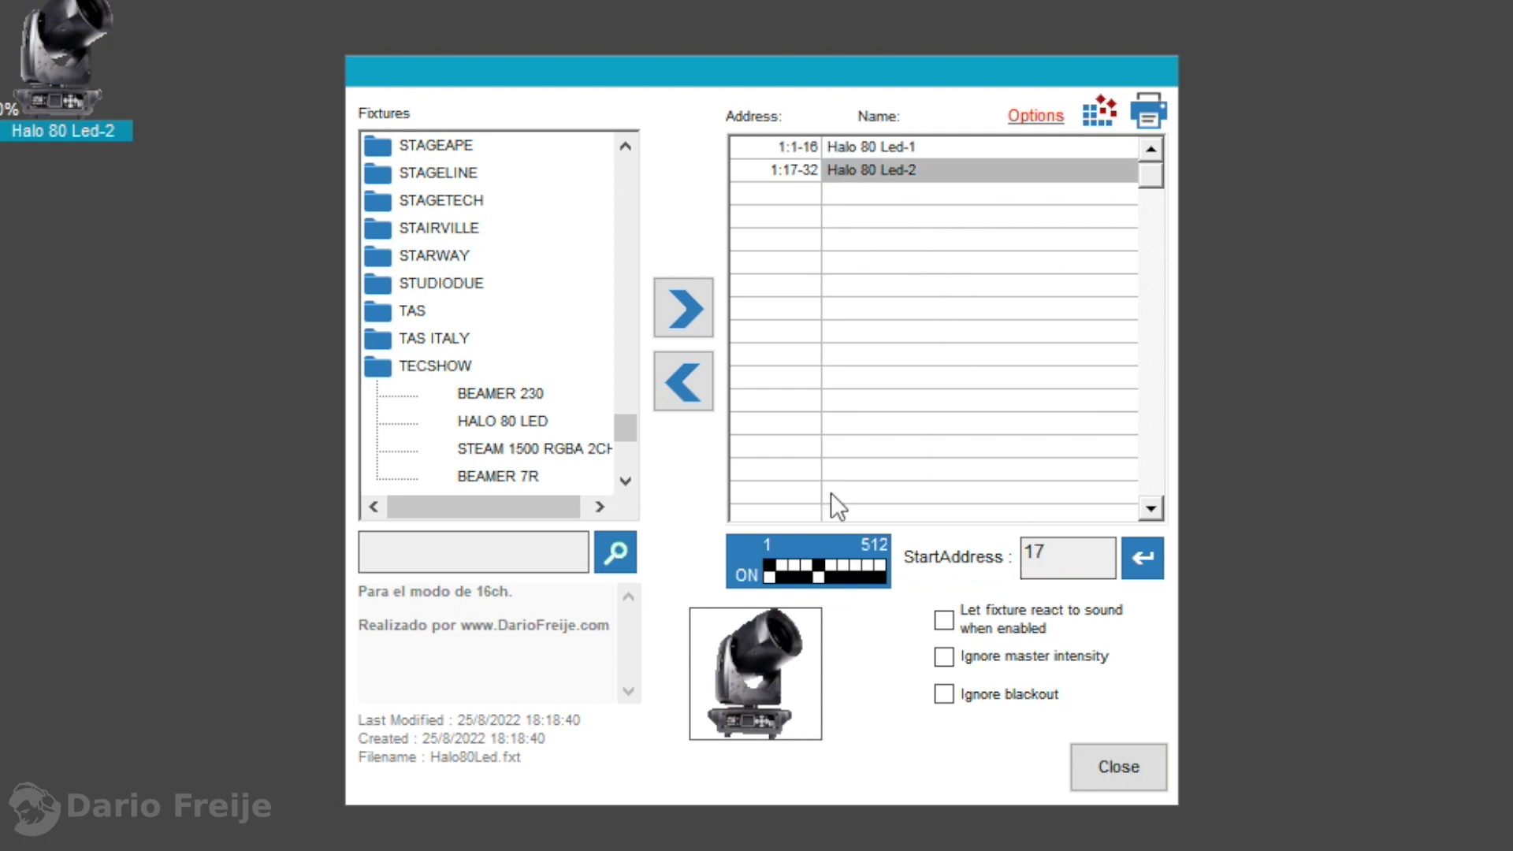
{"action": "left_click", "coordinate": [898, 256]}
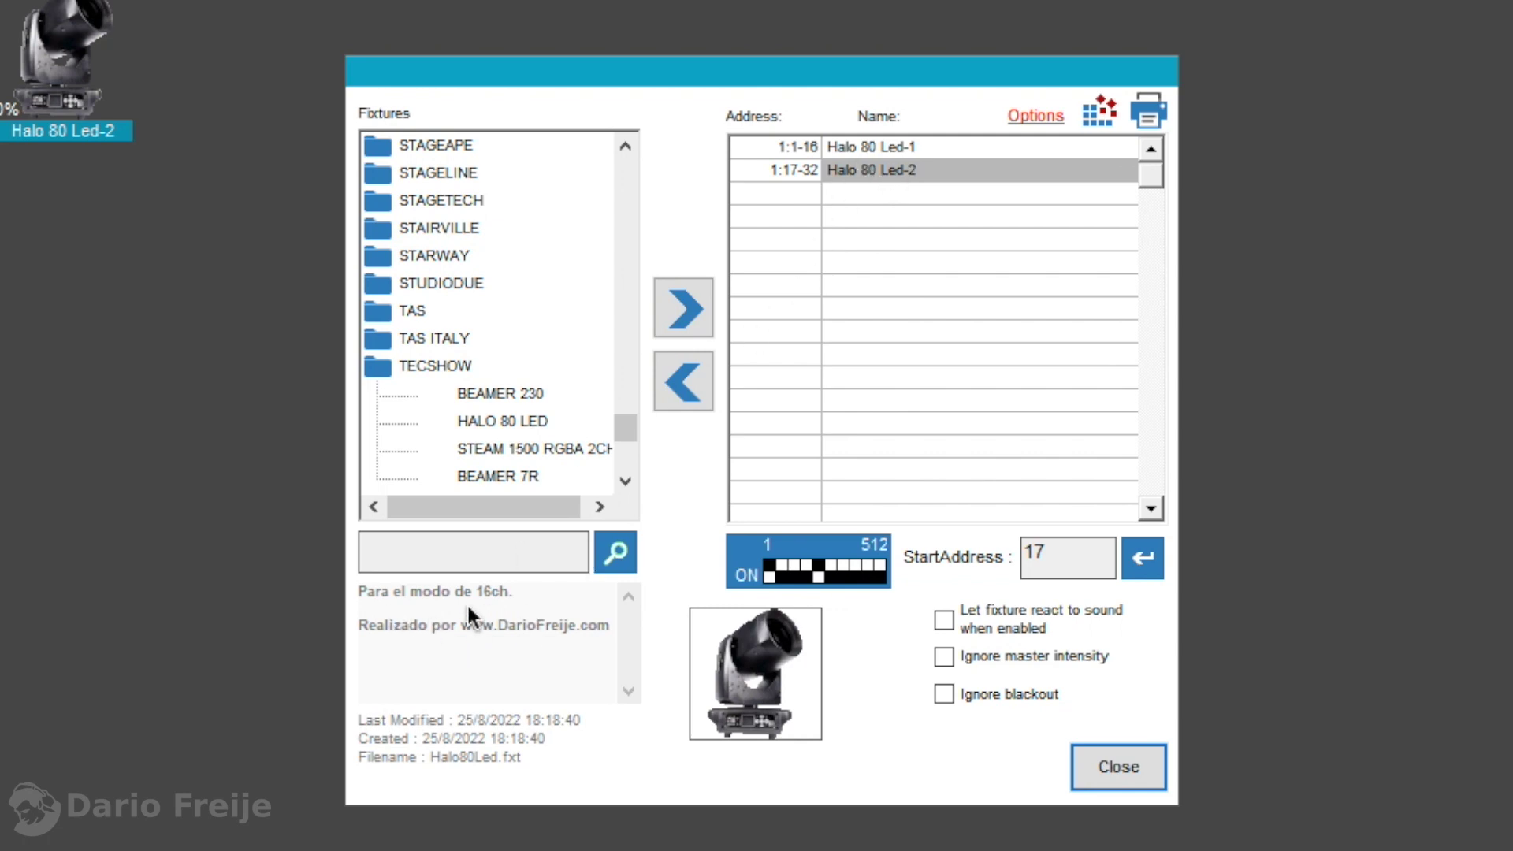
Step: Consult the Channel Mode entry in modos dmx.png and return to the fixture setup
{"action": "key", "text": "super+Tab"}
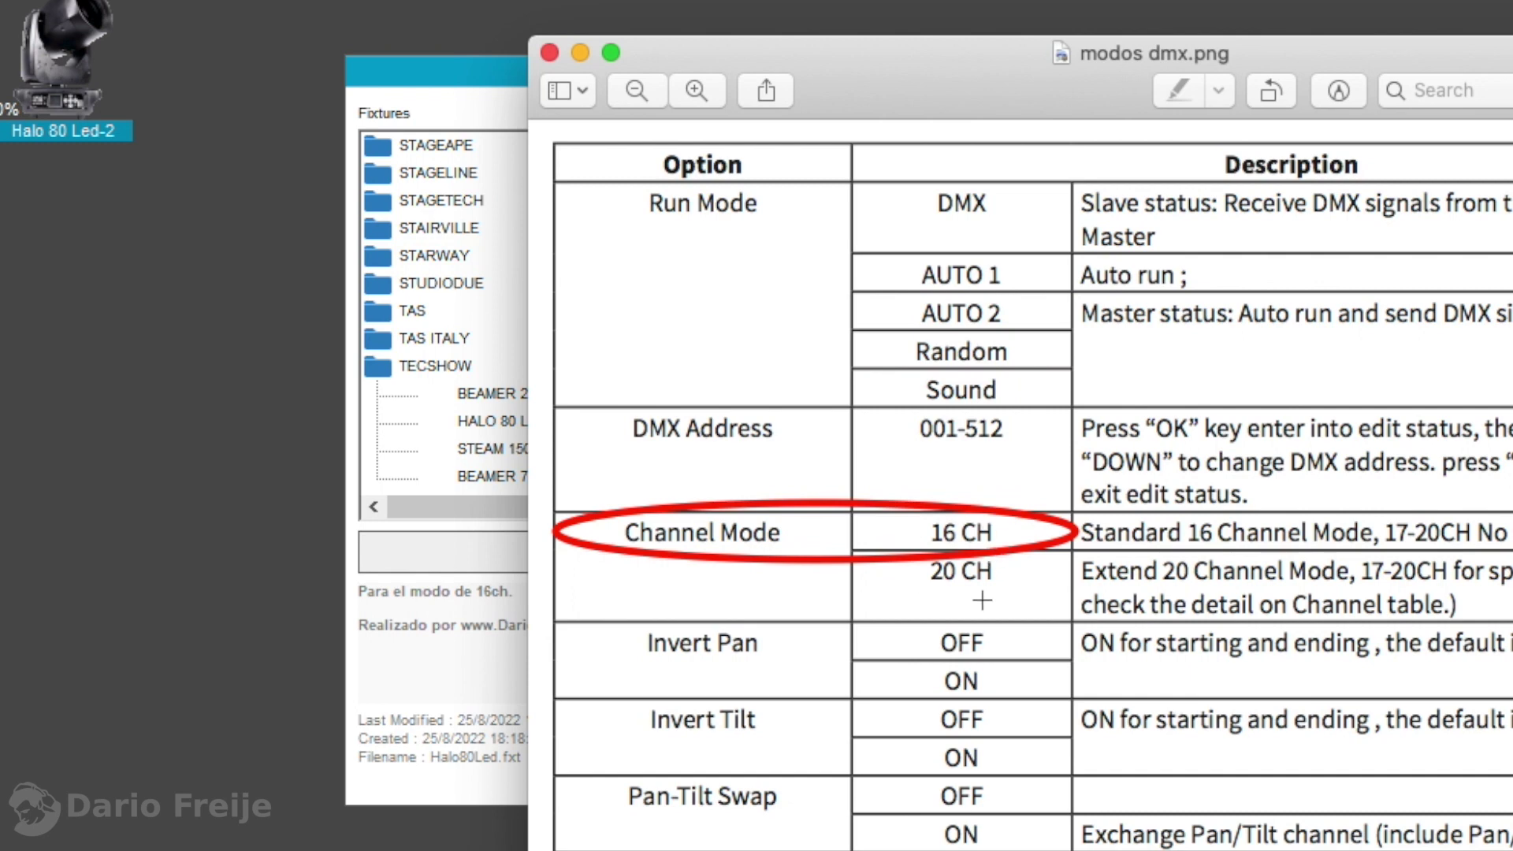
{"action": "left_click", "coordinate": [619, 89]}
{"action": "left_click", "coordinate": [929, 361]}
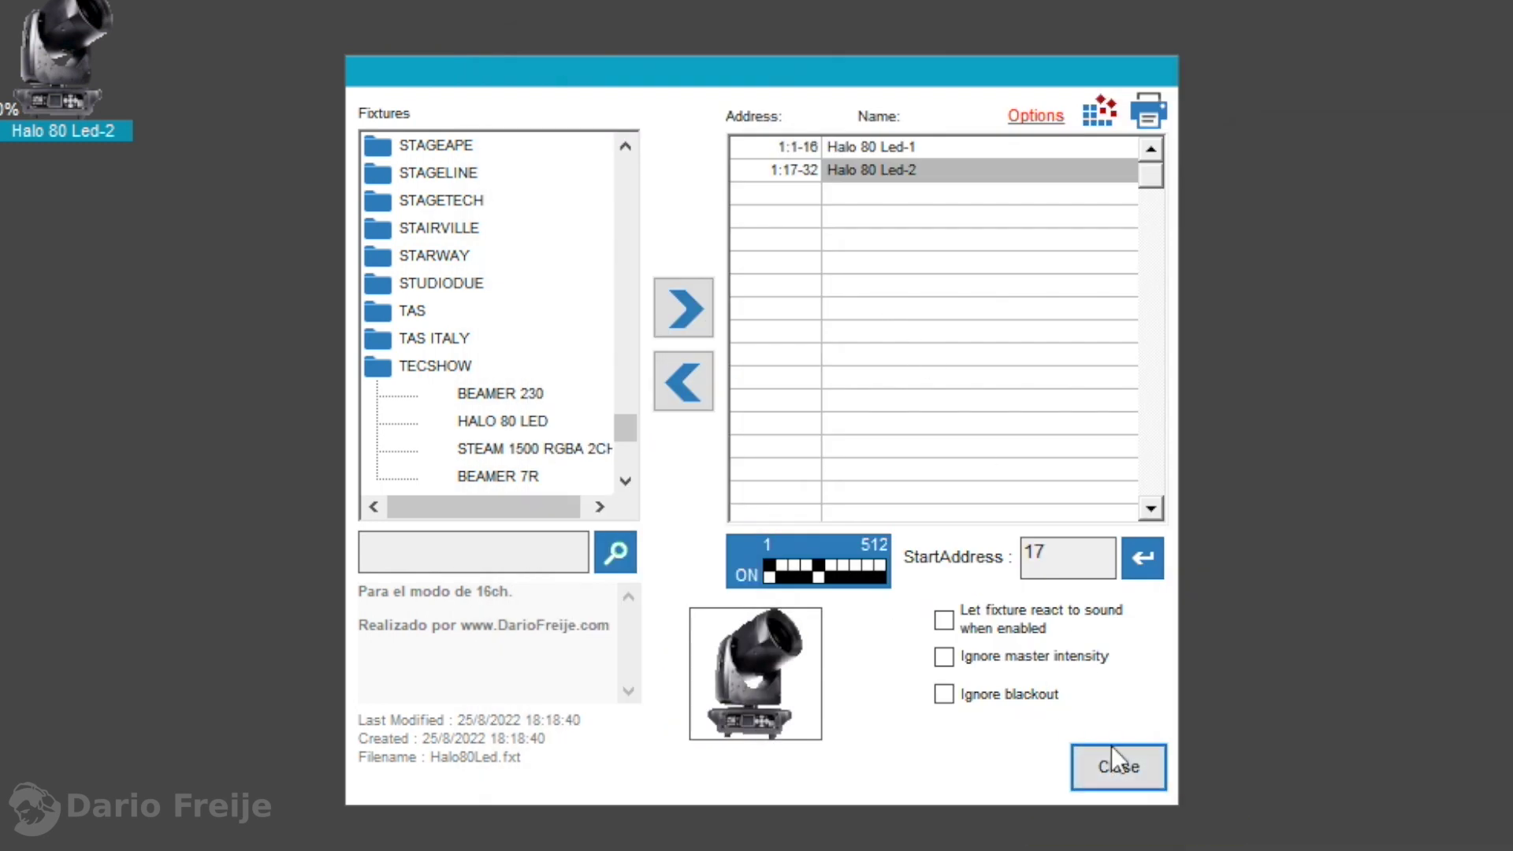
Step: Leave the fixture setup, display the Halo 80 Led control windows, and set the lamp to Open in the repositioned Lamp window
{"action": "left_click", "coordinate": [1087, 773]}
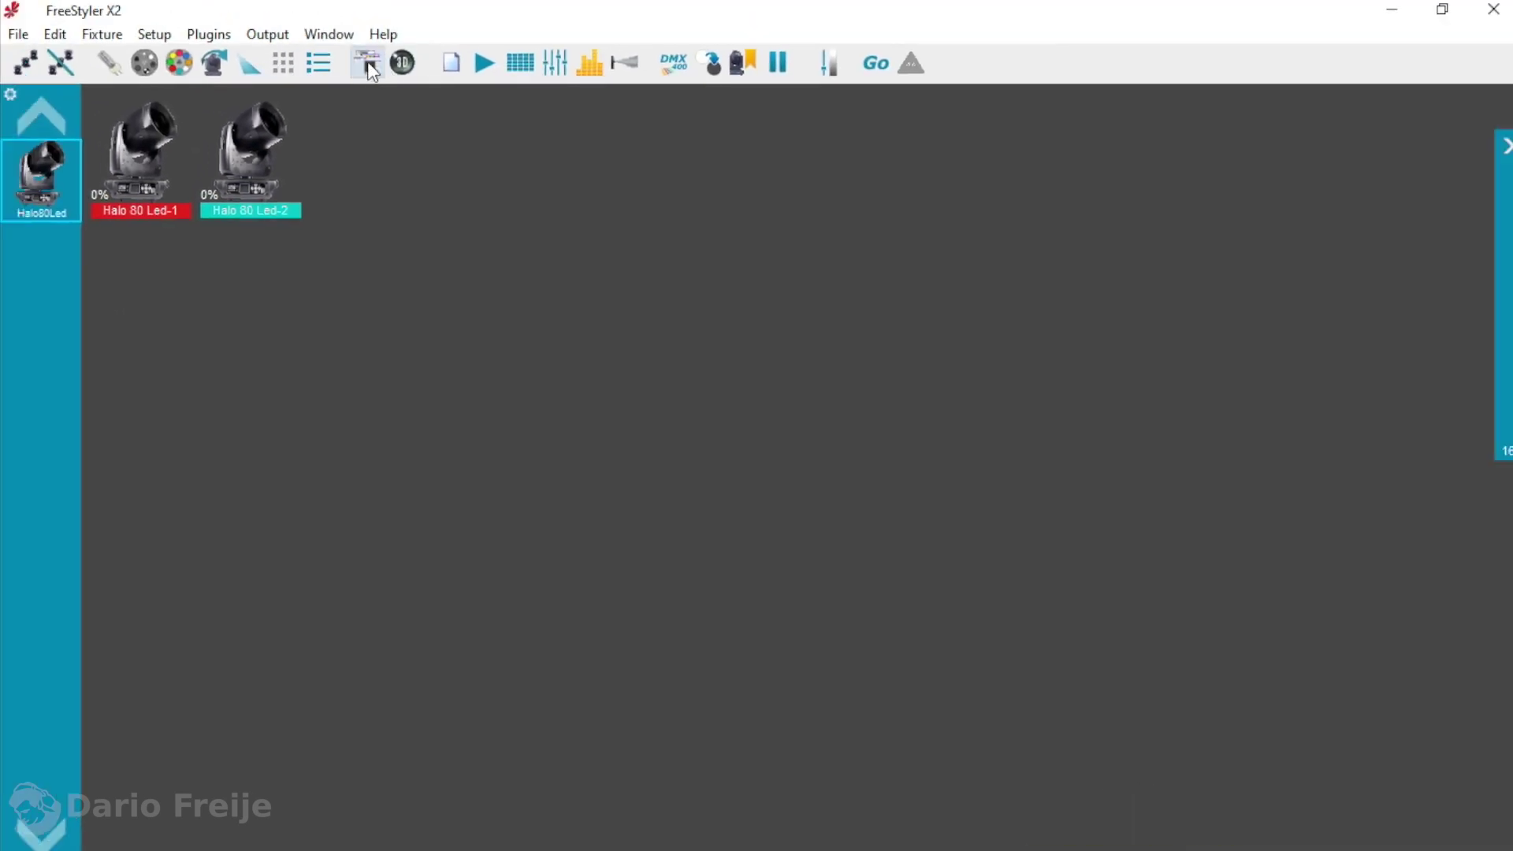
{"action": "left_click", "coordinate": [369, 66]}
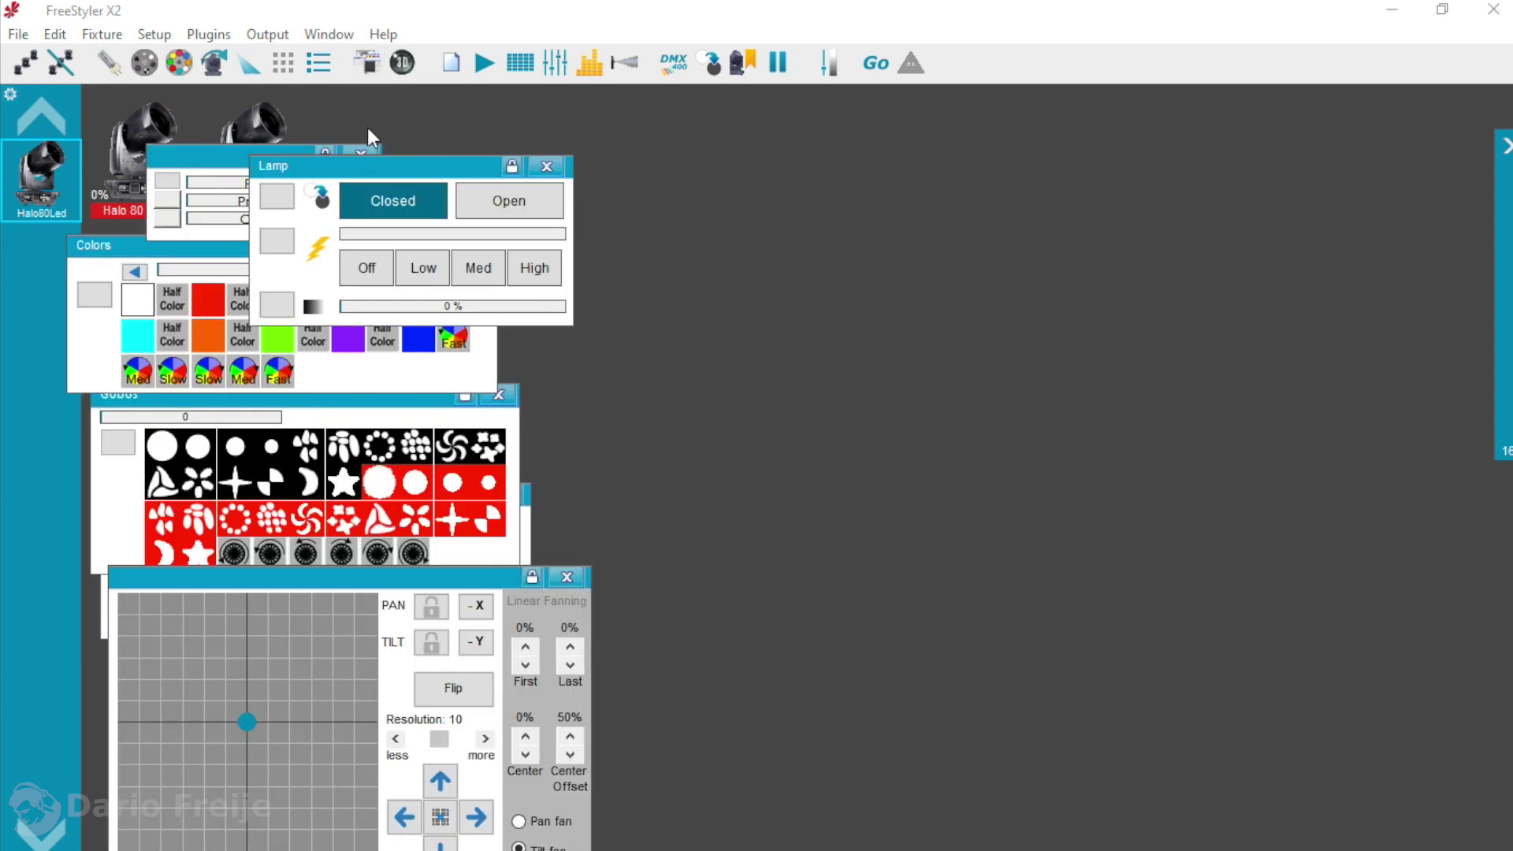
{"action": "left_click_drag", "start_coordinate": [367, 138], "coordinate": [628, 104]}
{"action": "left_click", "coordinate": [690, 157]}
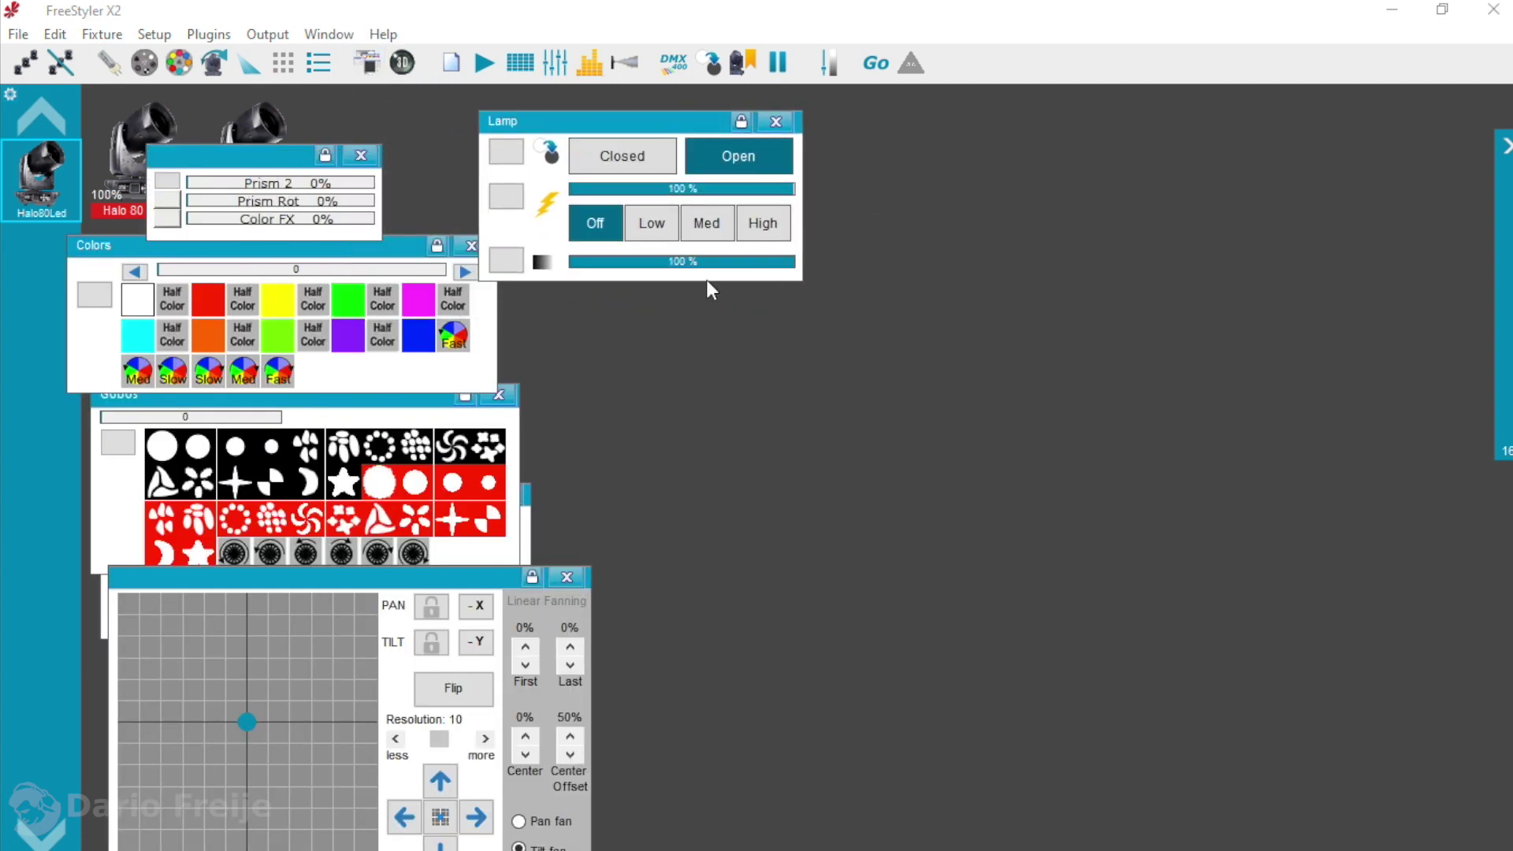
Step: Give both Halo 80 Led fixtures a red beam with the petal-shaped gobo, and tilt them straight above the centre position
{"action": "left_click", "coordinate": [209, 300]}
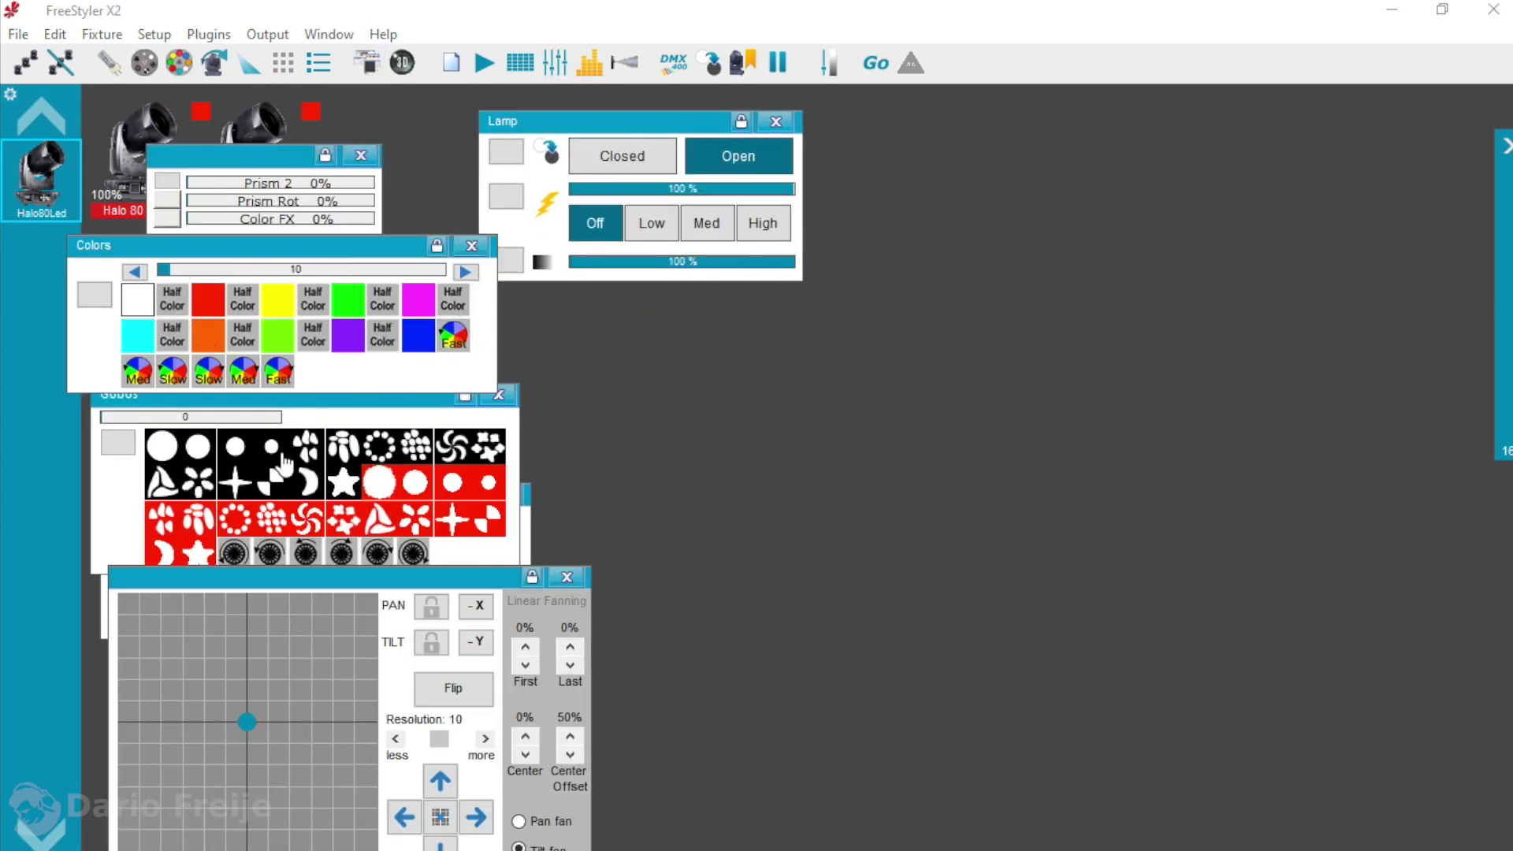
{"action": "left_click", "coordinate": [308, 449]}
{"action": "left_click", "coordinate": [247, 648]}
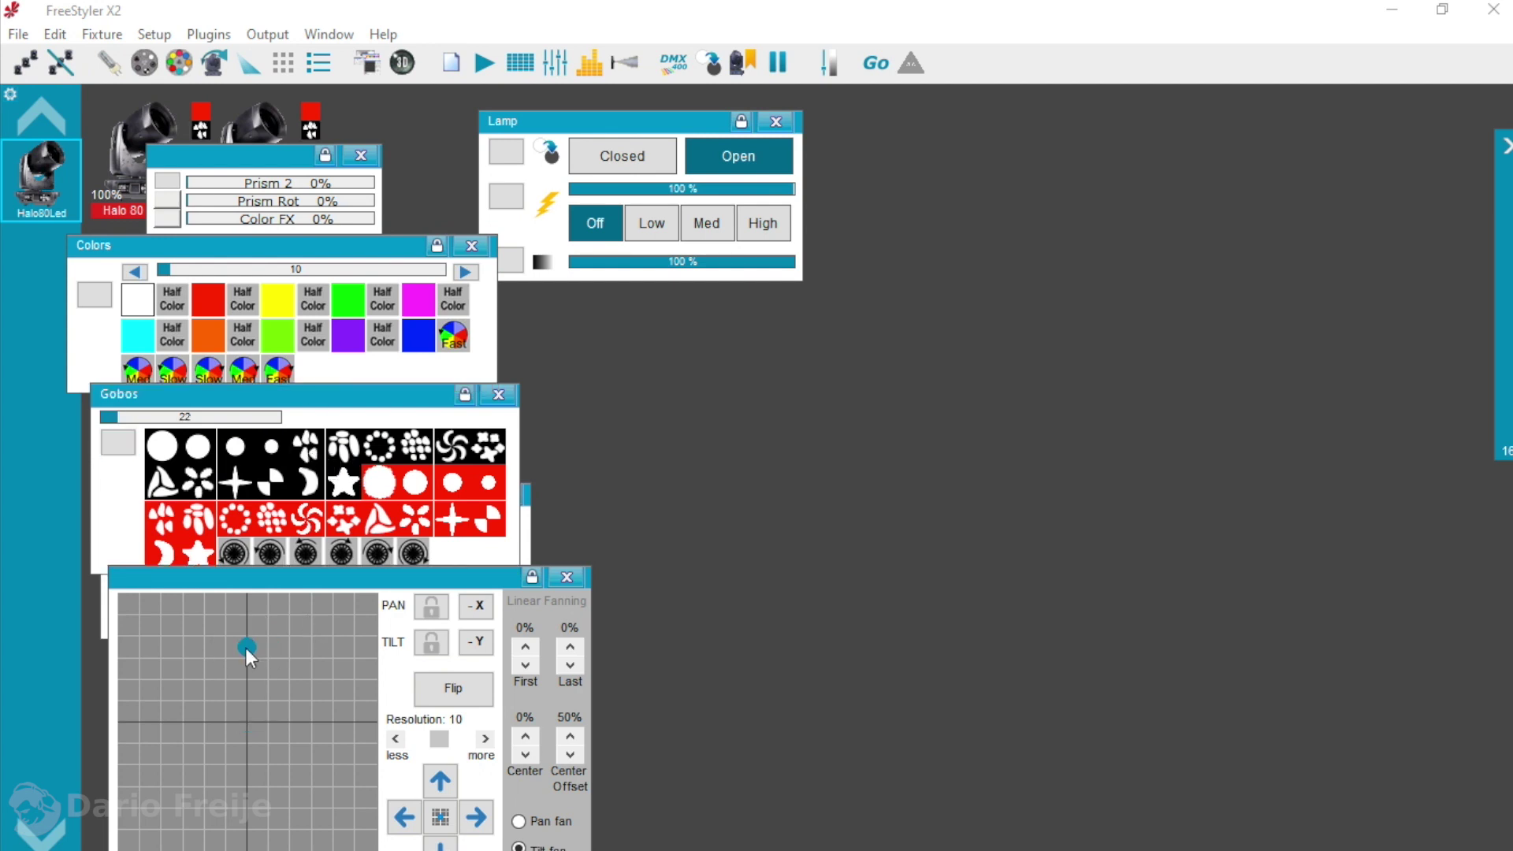
Step: Move the prism window clear of the fixtures and launch the maximized Easy View 3D visualizer in construction mode with the FreeStyler universes patched
{"action": "left_click_drag", "start_coordinate": [284, 148], "coordinate": [630, 298]}
{"action": "left_click", "coordinate": [408, 66]}
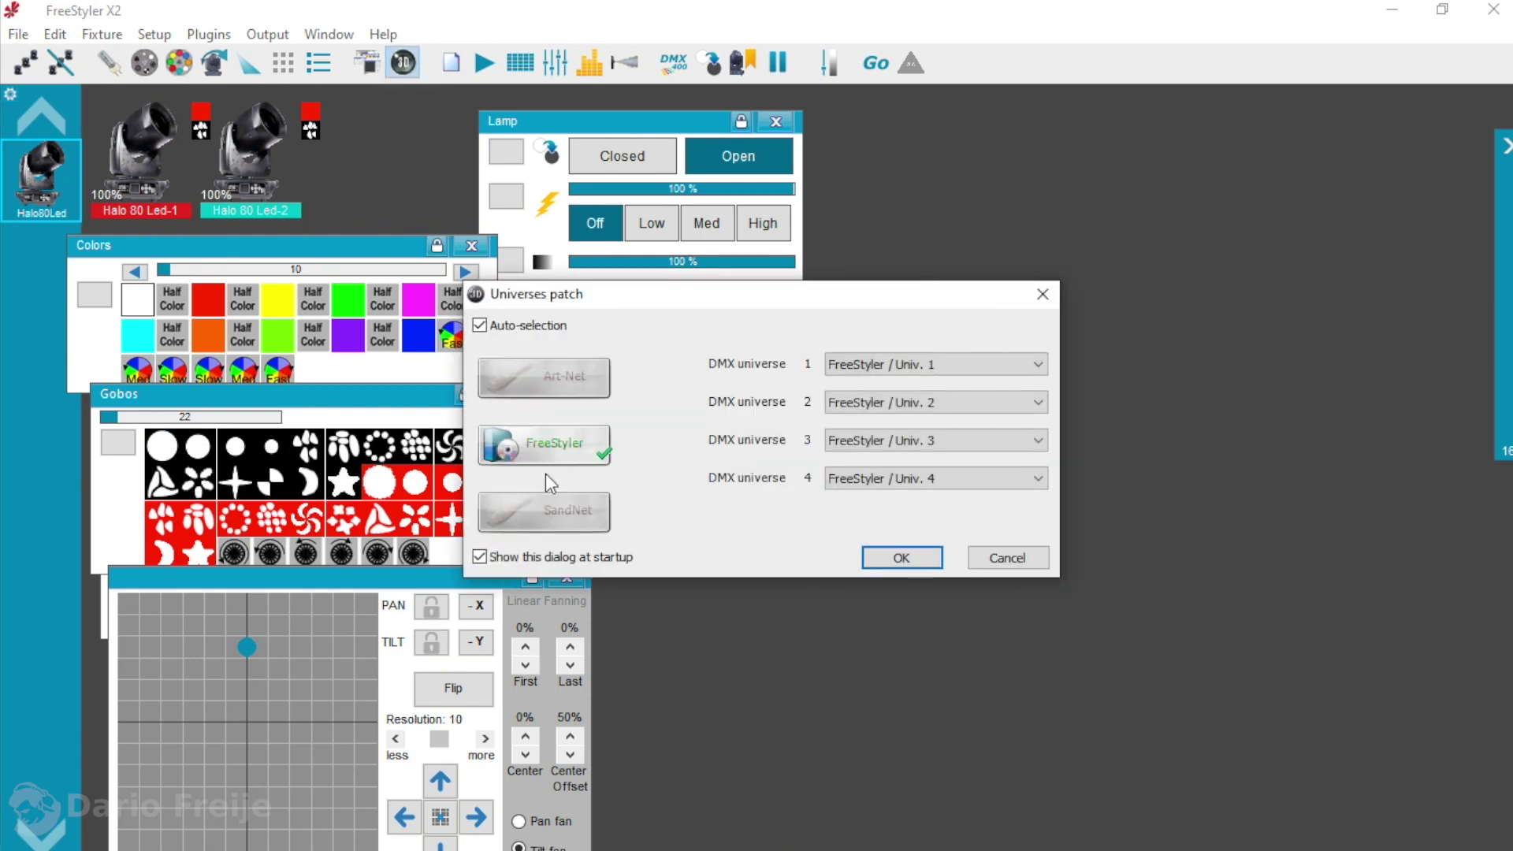
{"action": "left_click", "coordinate": [900, 558]}
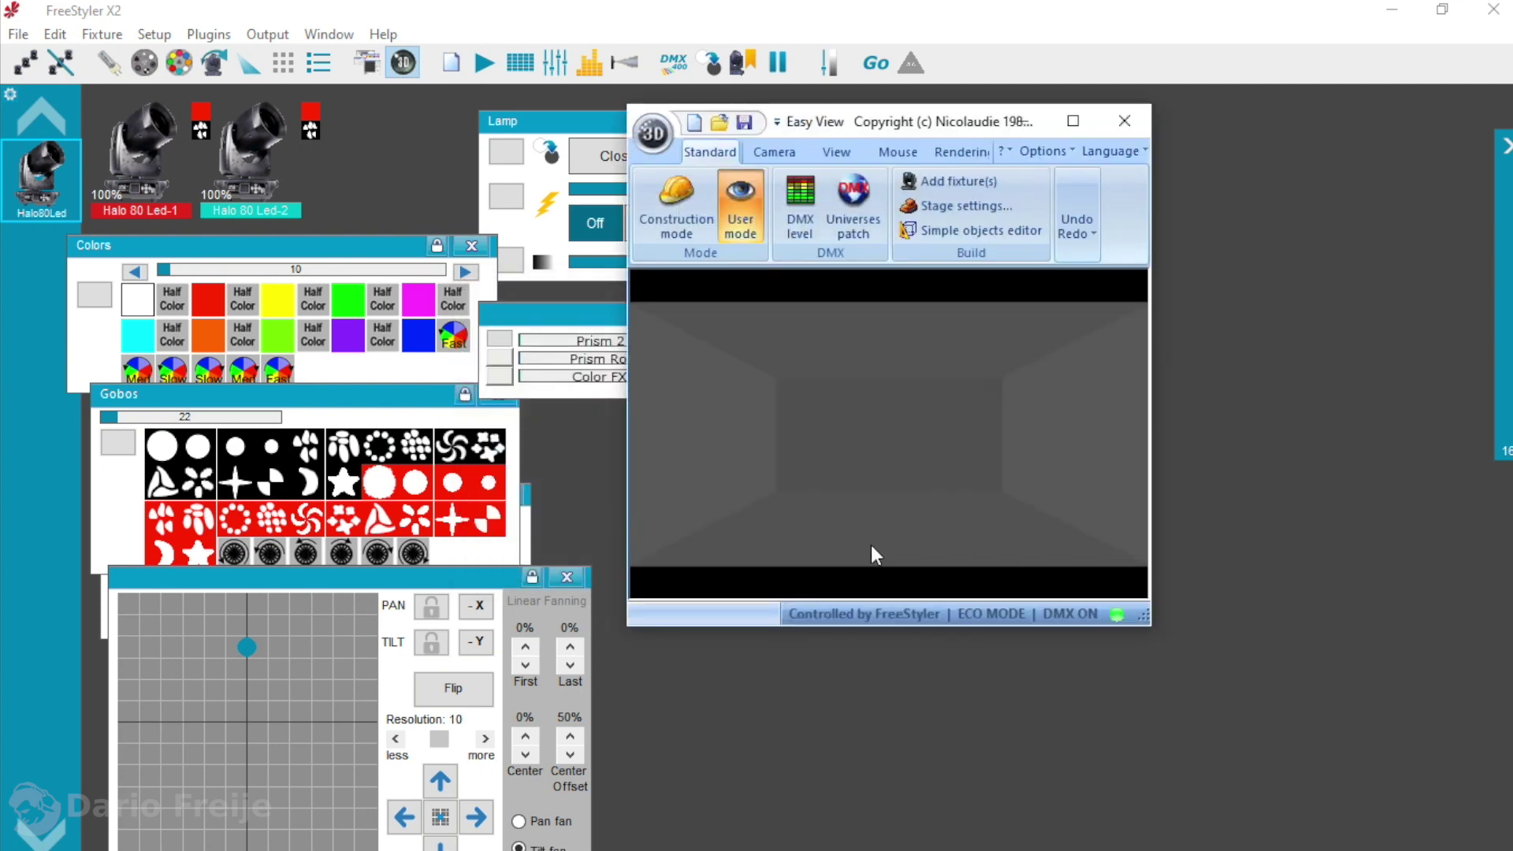
{"action": "left_click", "coordinate": [668, 202]}
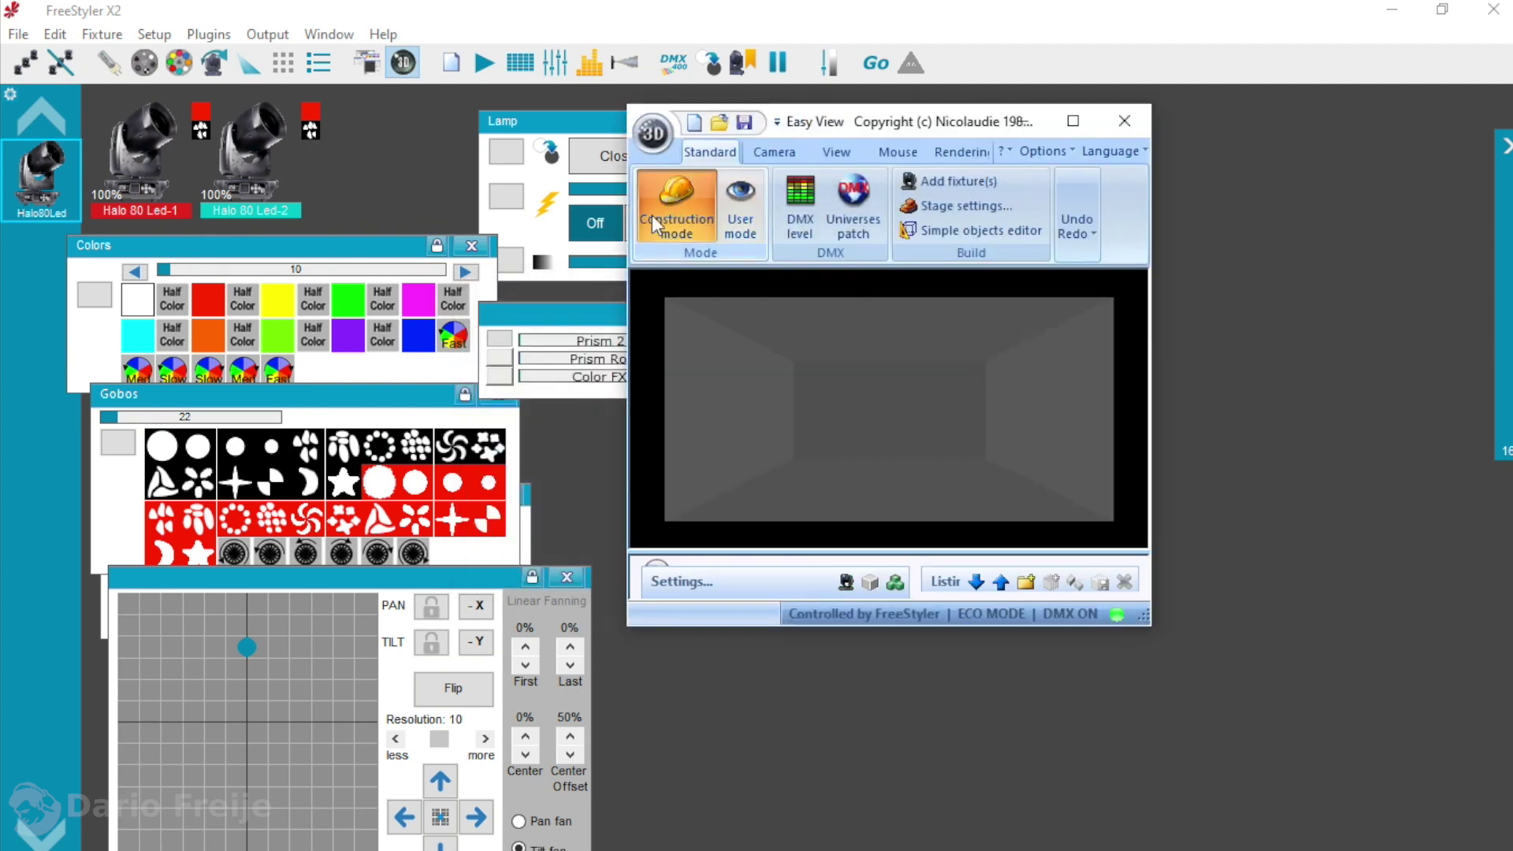
{"action": "left_click", "coordinate": [1075, 126]}
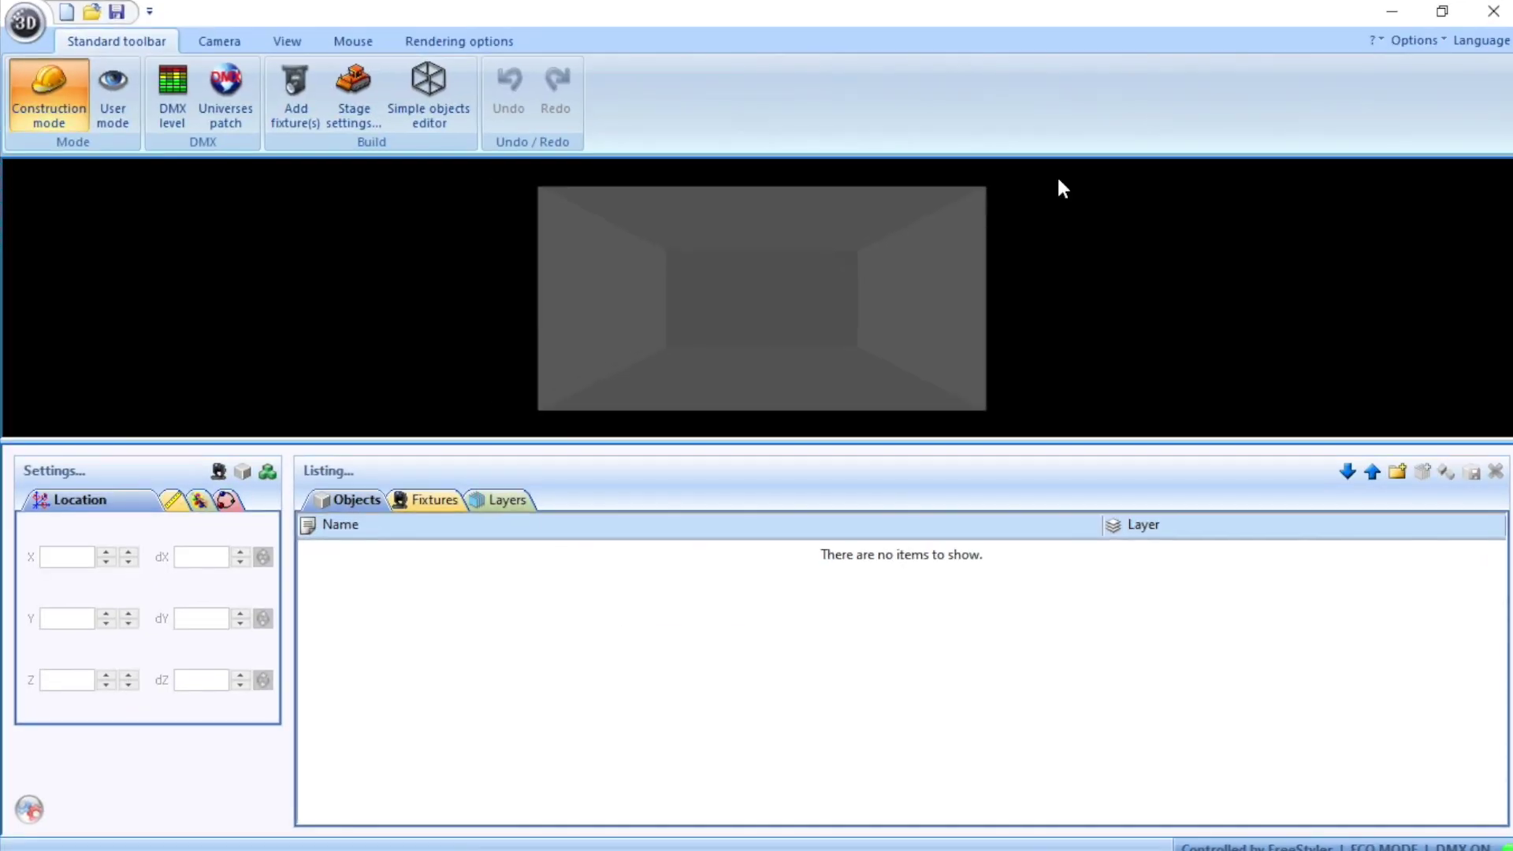
Step: Start adding fixtures and expand the american pro manufacturer folder in the ScanLibrary
{"action": "left_click", "coordinate": [286, 91]}
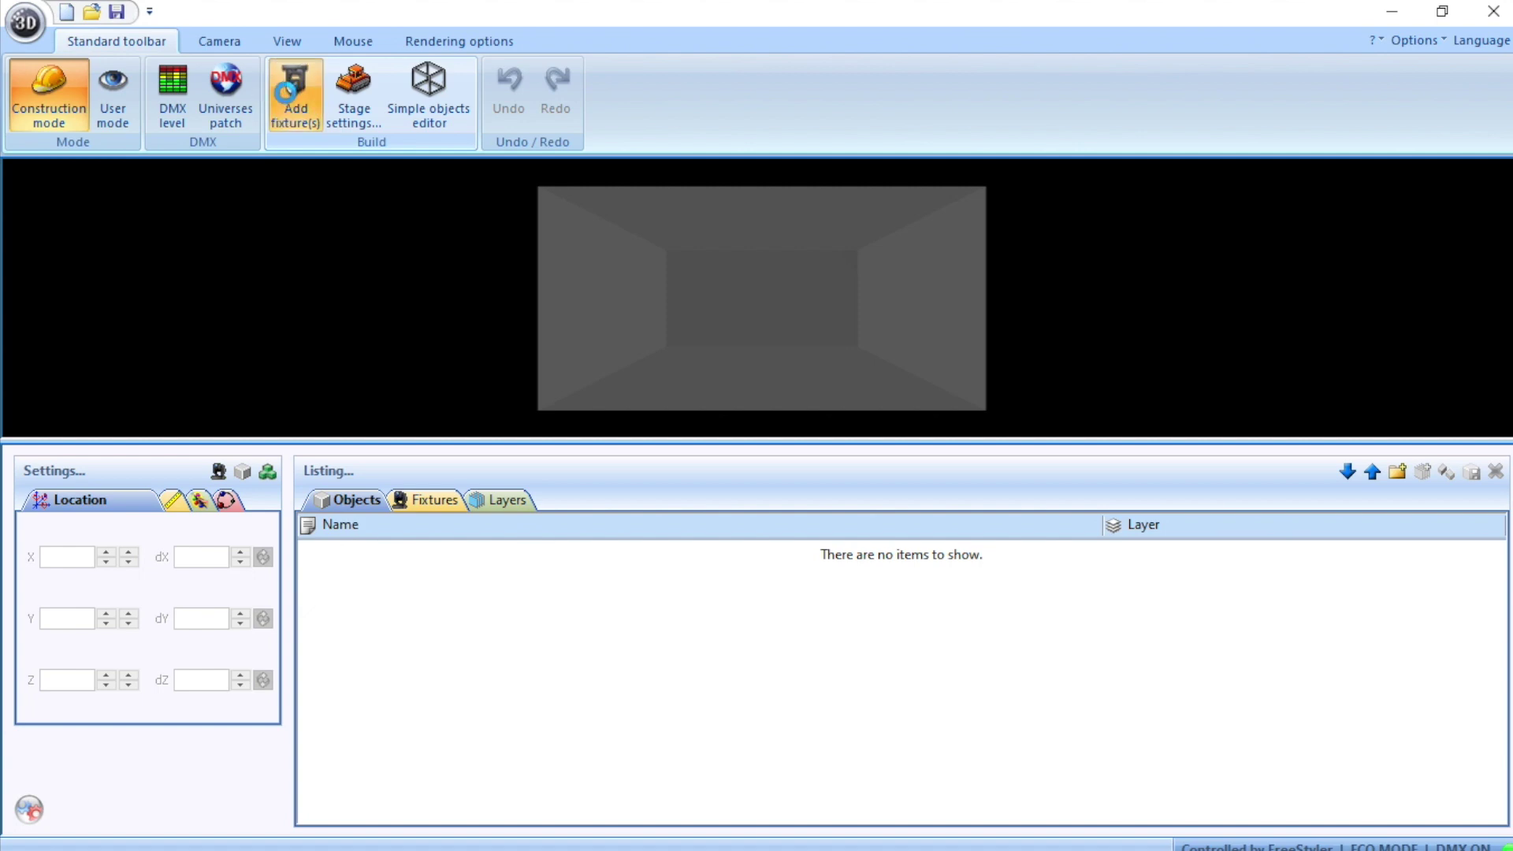
{"action": "left_click", "coordinate": [305, 335]}
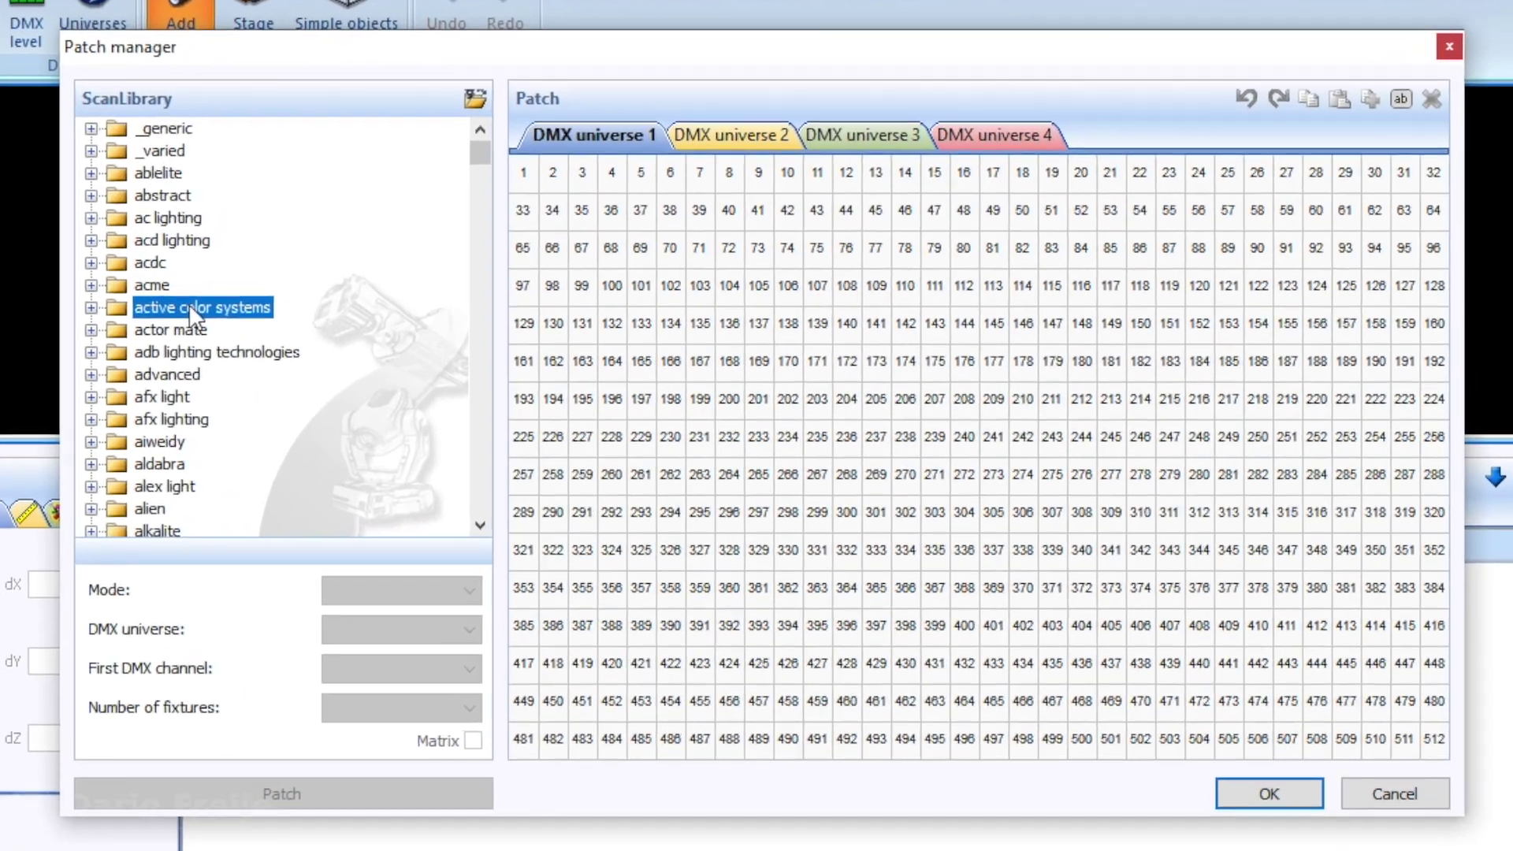
{"action": "key", "text": "a"}
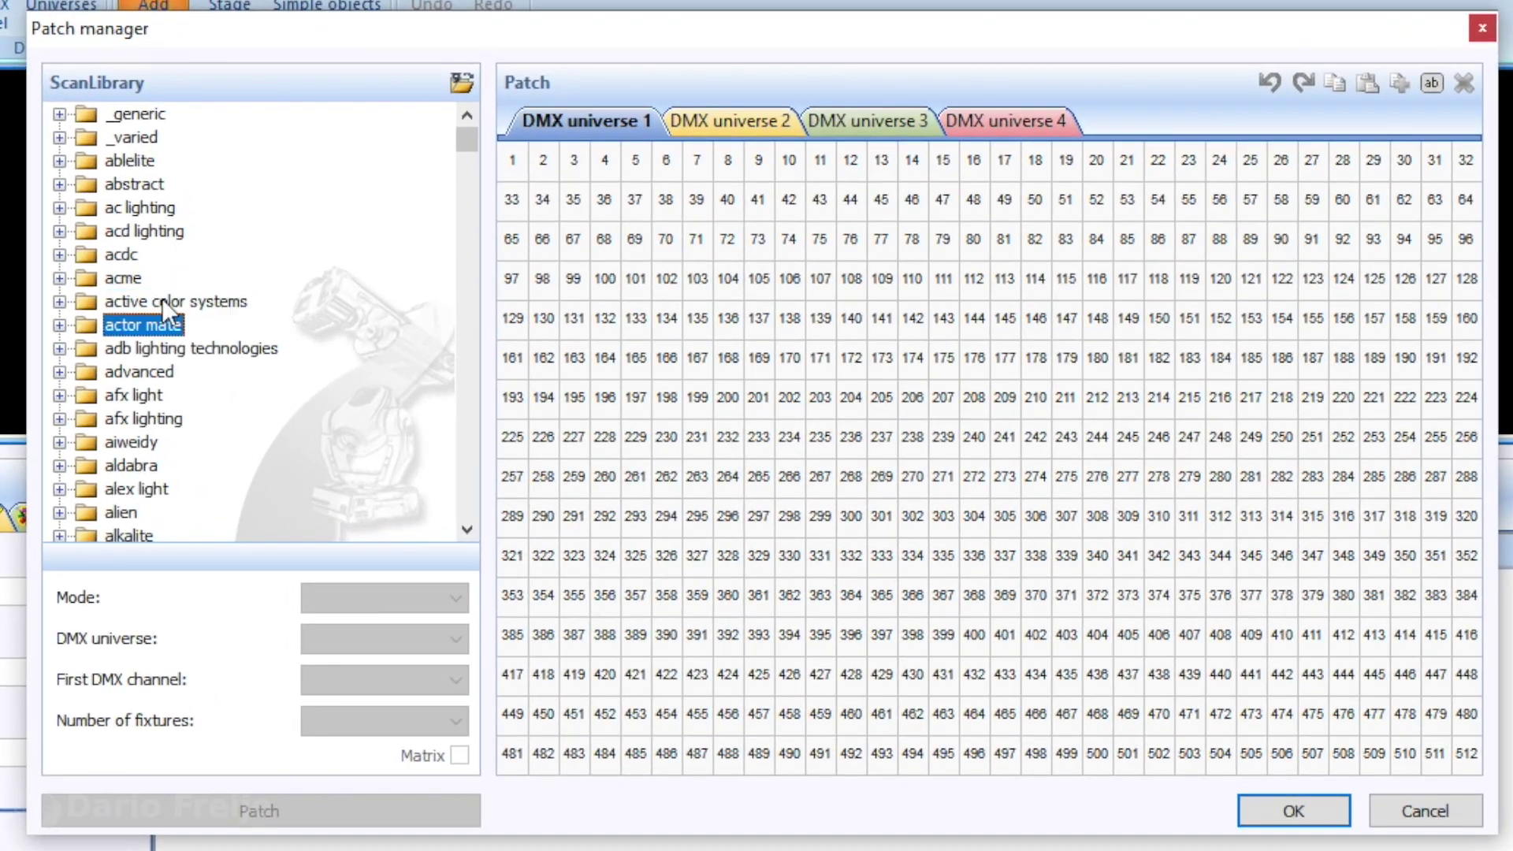
{"action": "key", "text": "m"}
{"action": "scroll", "coordinate": [519, 513], "scroll_direction": "down", "scroll_amount": 1}
{"action": "left_click", "coordinate": [466, 528]}
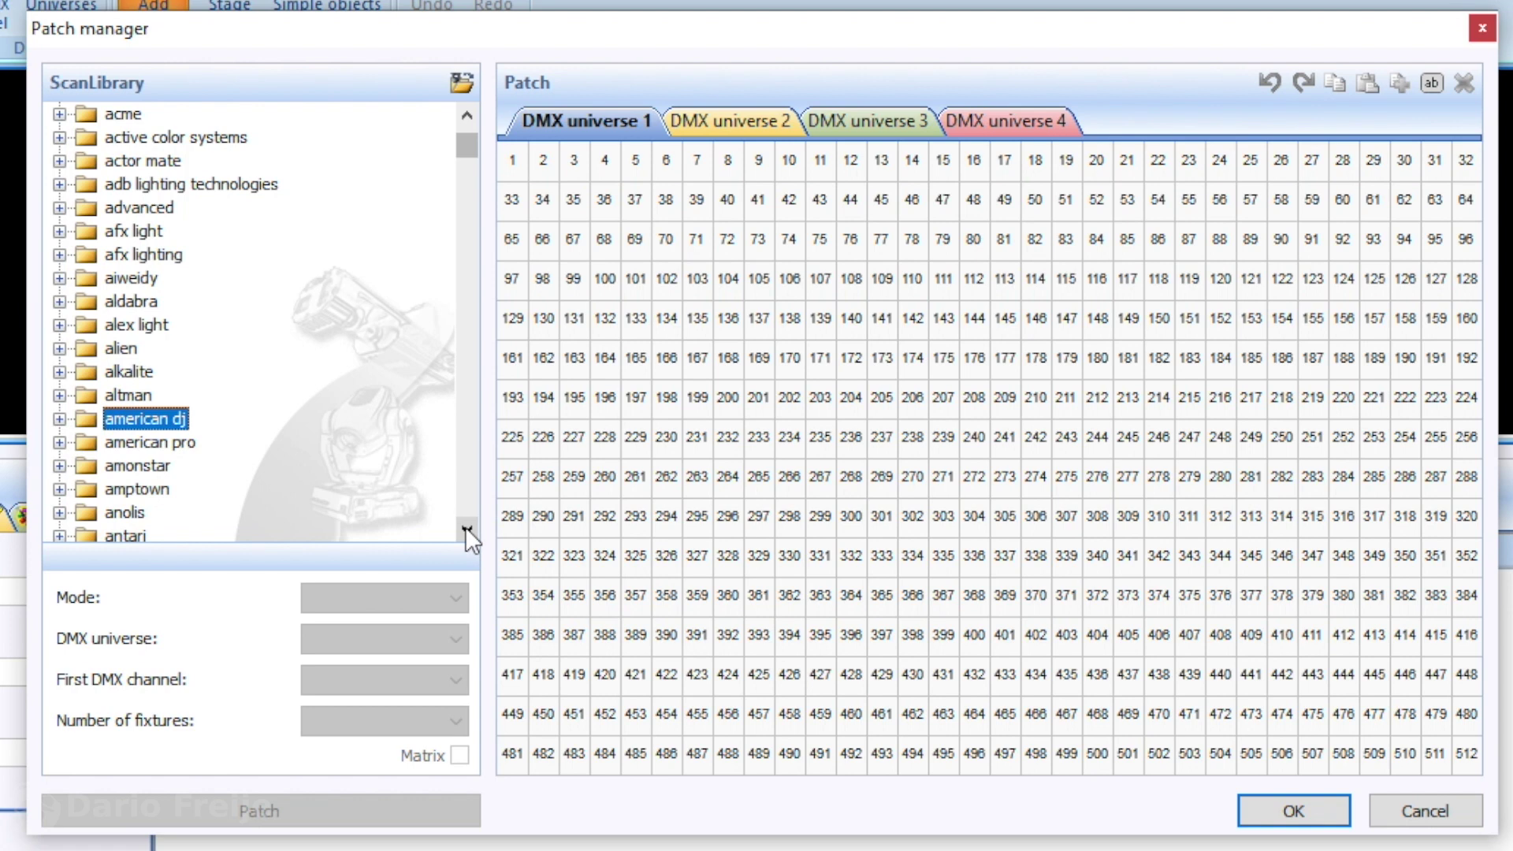
{"action": "left_click", "coordinate": [466, 528]}
{"action": "left_click", "coordinate": [467, 528]}
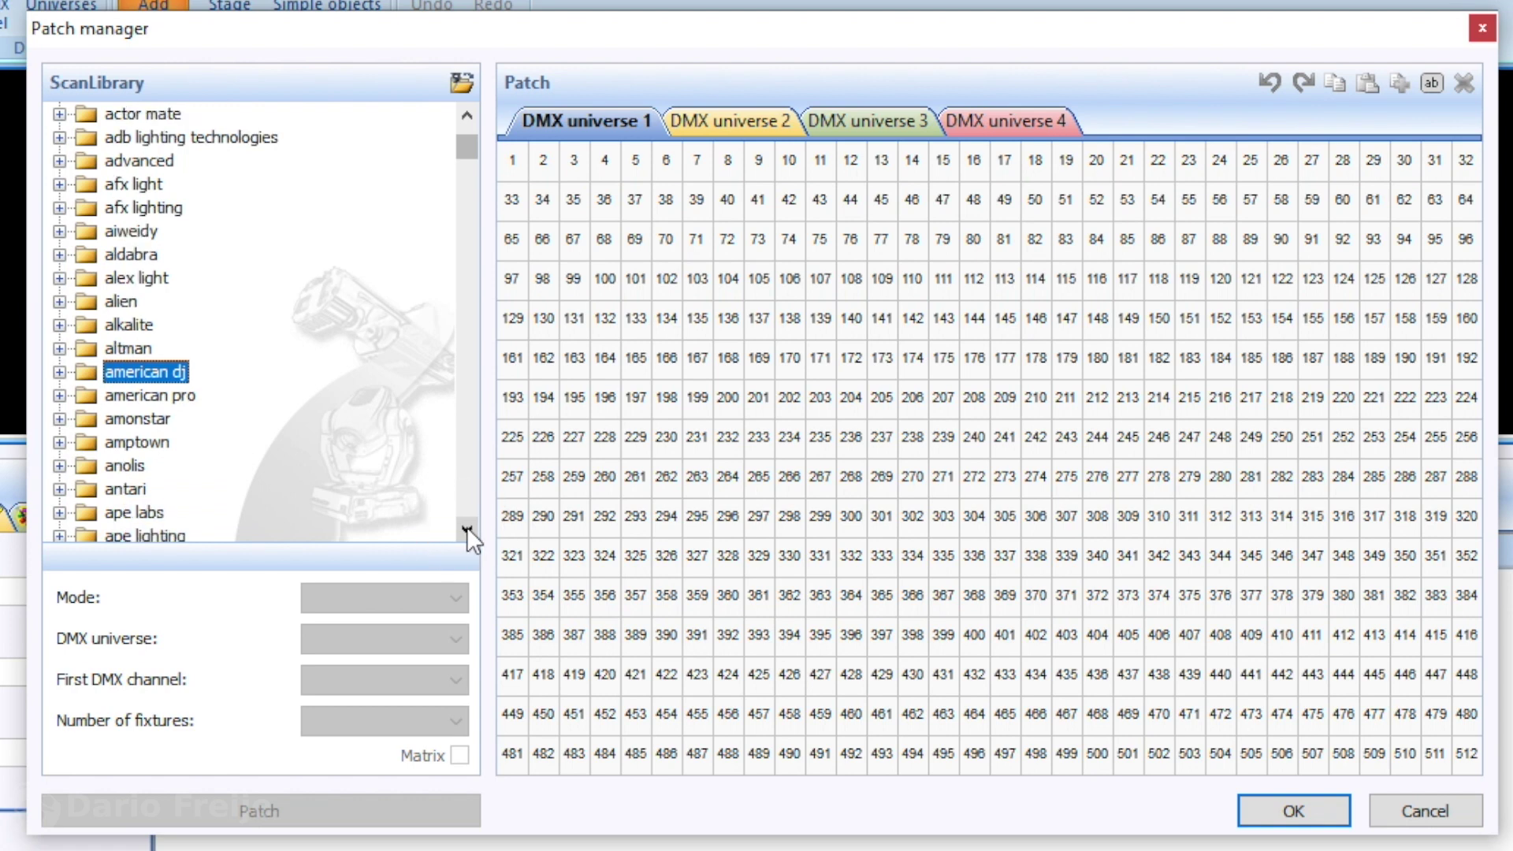
{"action": "left_click", "coordinate": [133, 401]}
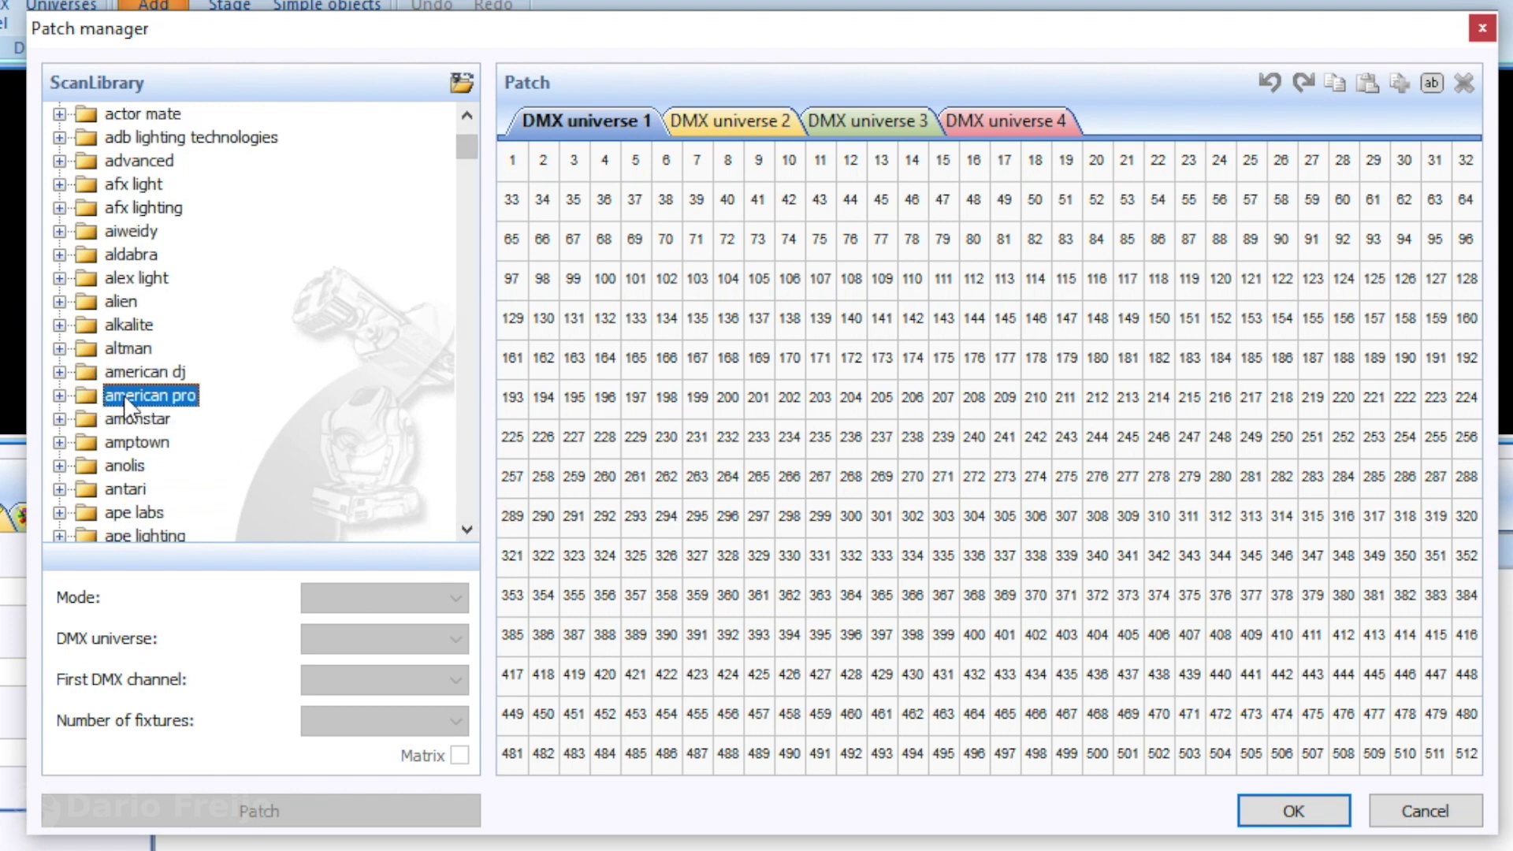
{"action": "double_click", "coordinate": [125, 395]}
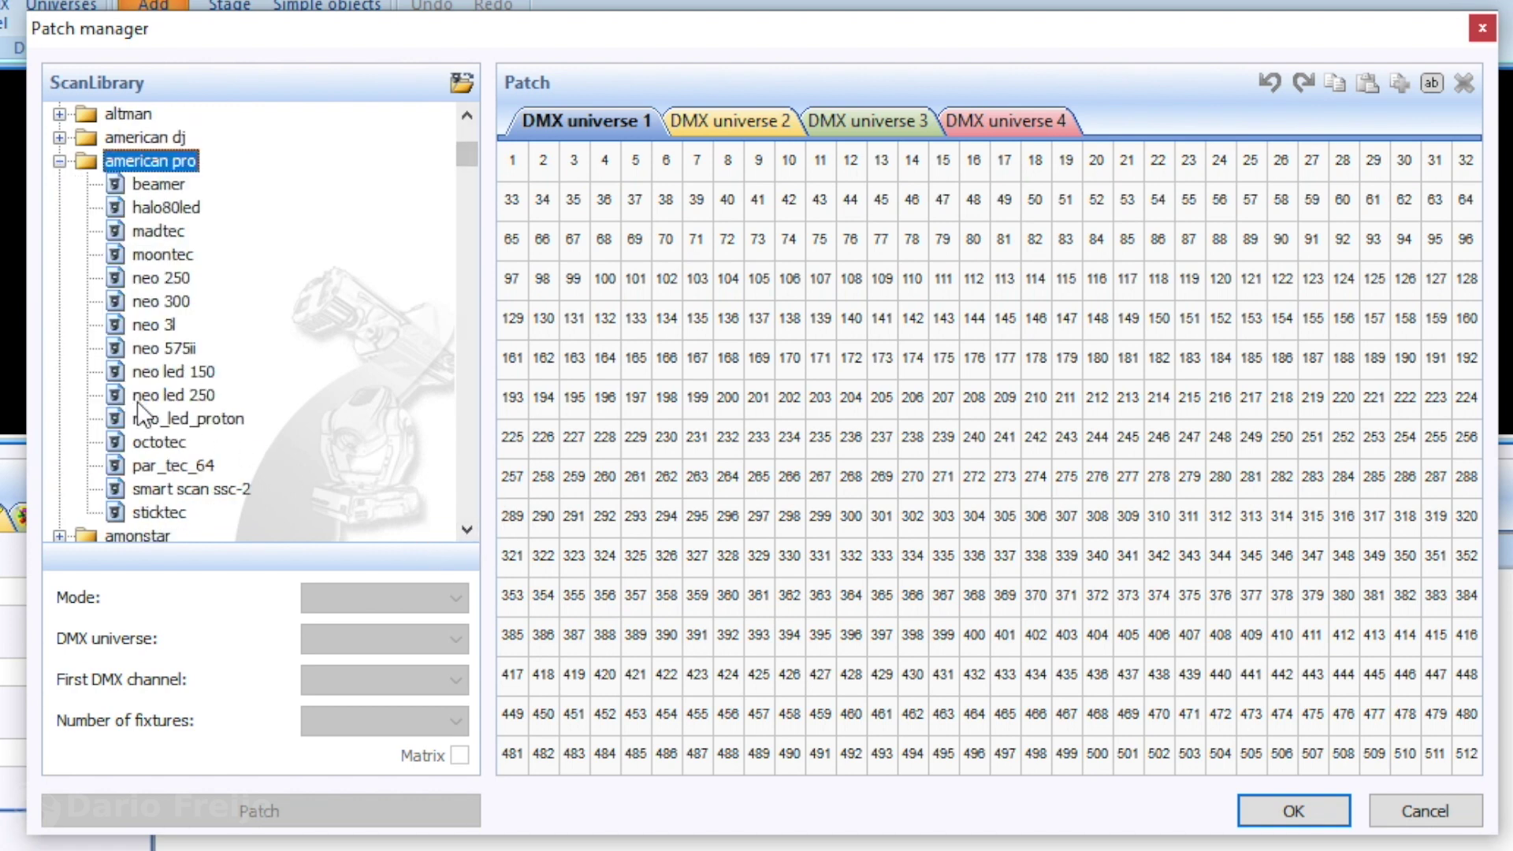
Step: Patch two halo80led fixtures one after the other on DMX universe 1 from channel 1 and accept the patch
{"action": "left_click", "coordinate": [145, 207]}
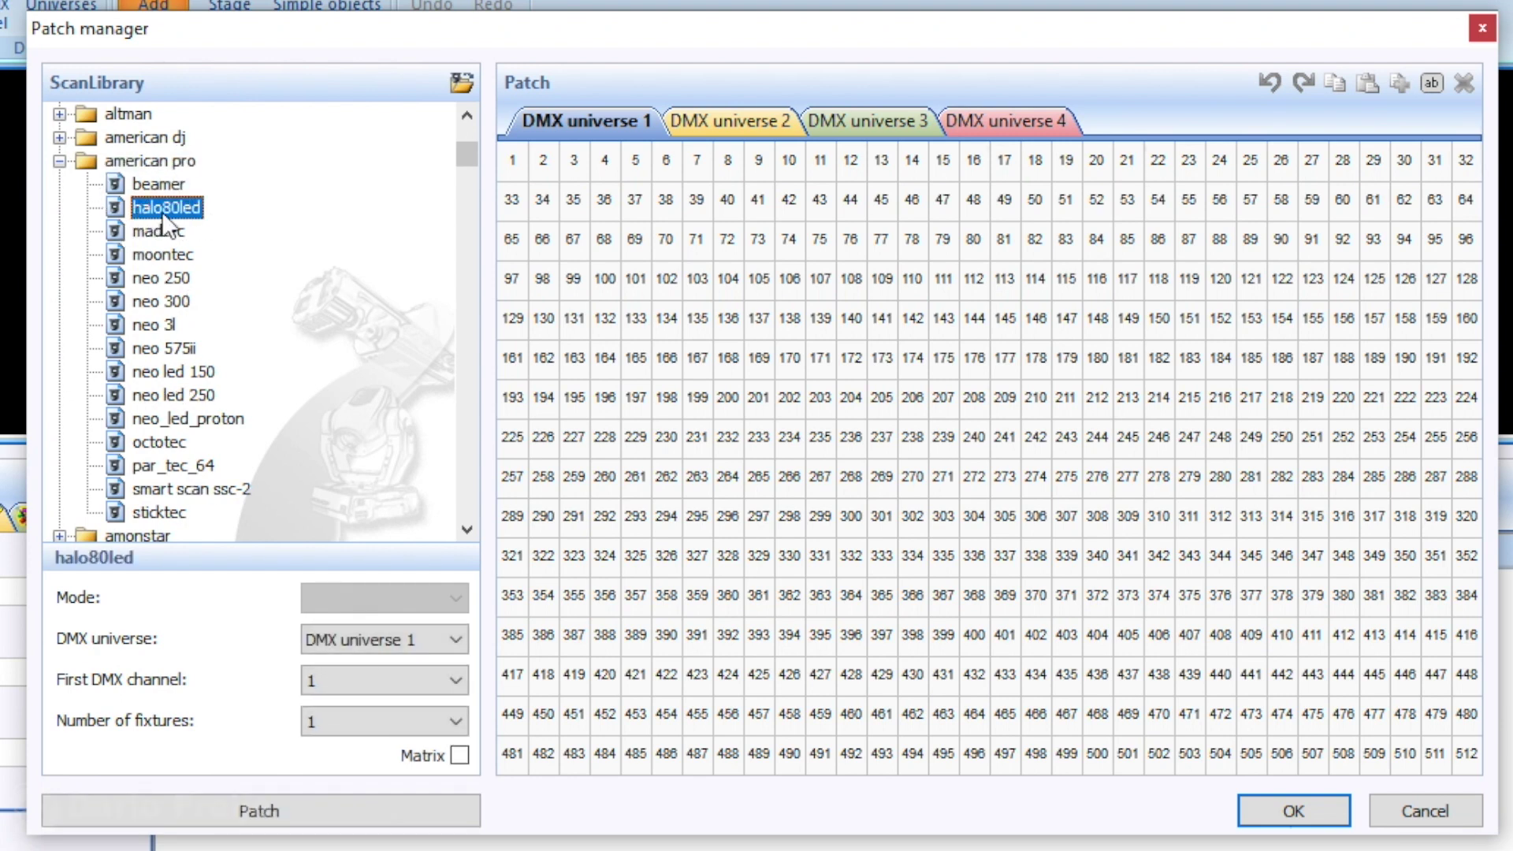
{"action": "left_click", "coordinate": [257, 808]}
{"action": "left_click", "coordinate": [256, 806]}
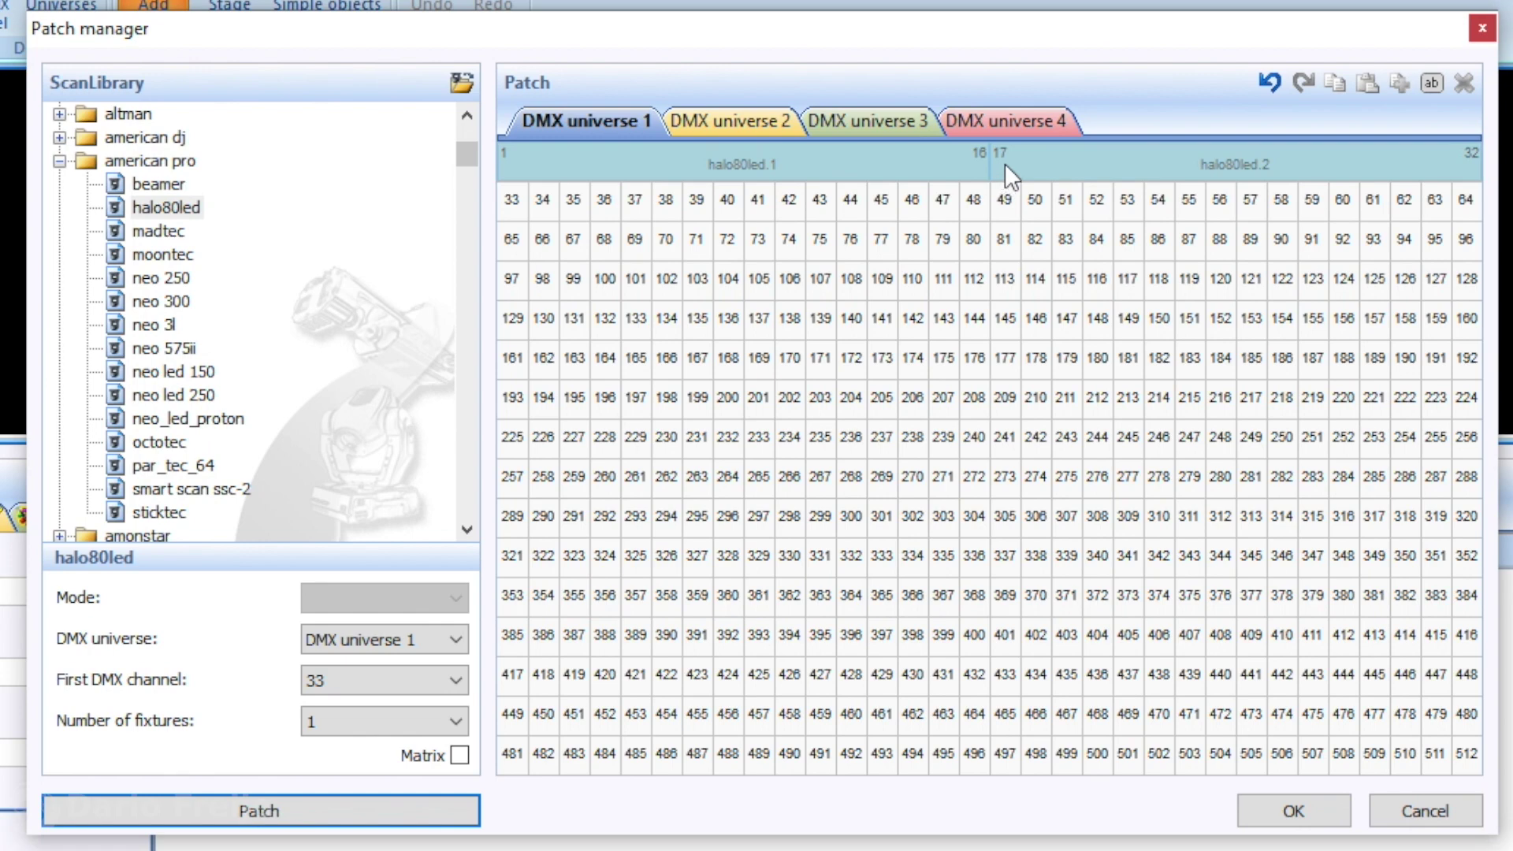
{"action": "left_click", "coordinate": [1293, 811]}
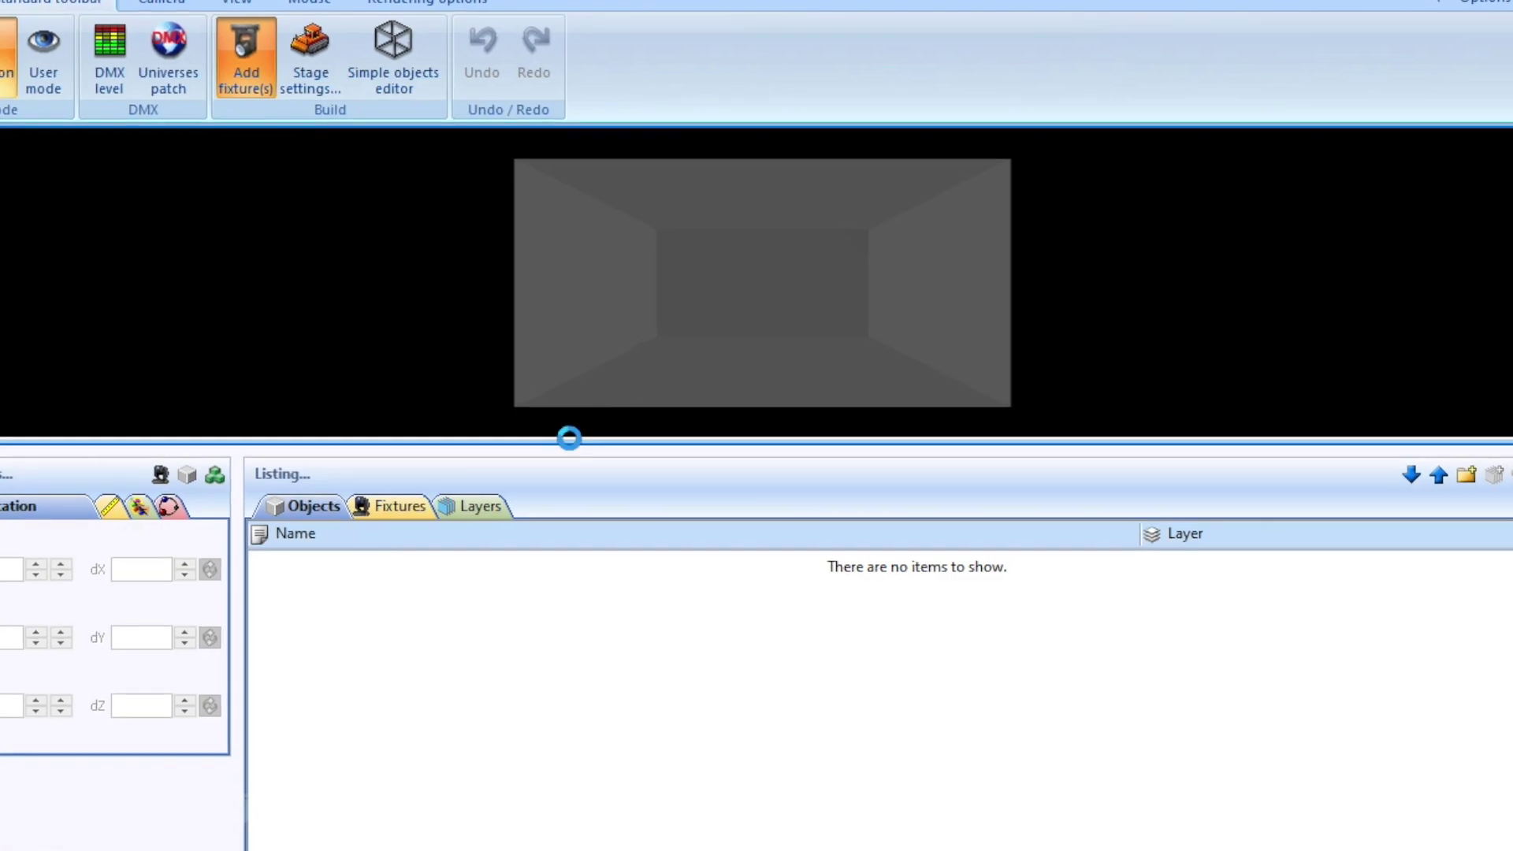
Step: Position the Halo80Led fixture group in the stage at Y 3.25 and Z 1.00
{"action": "left_click", "coordinate": [409, 500]}
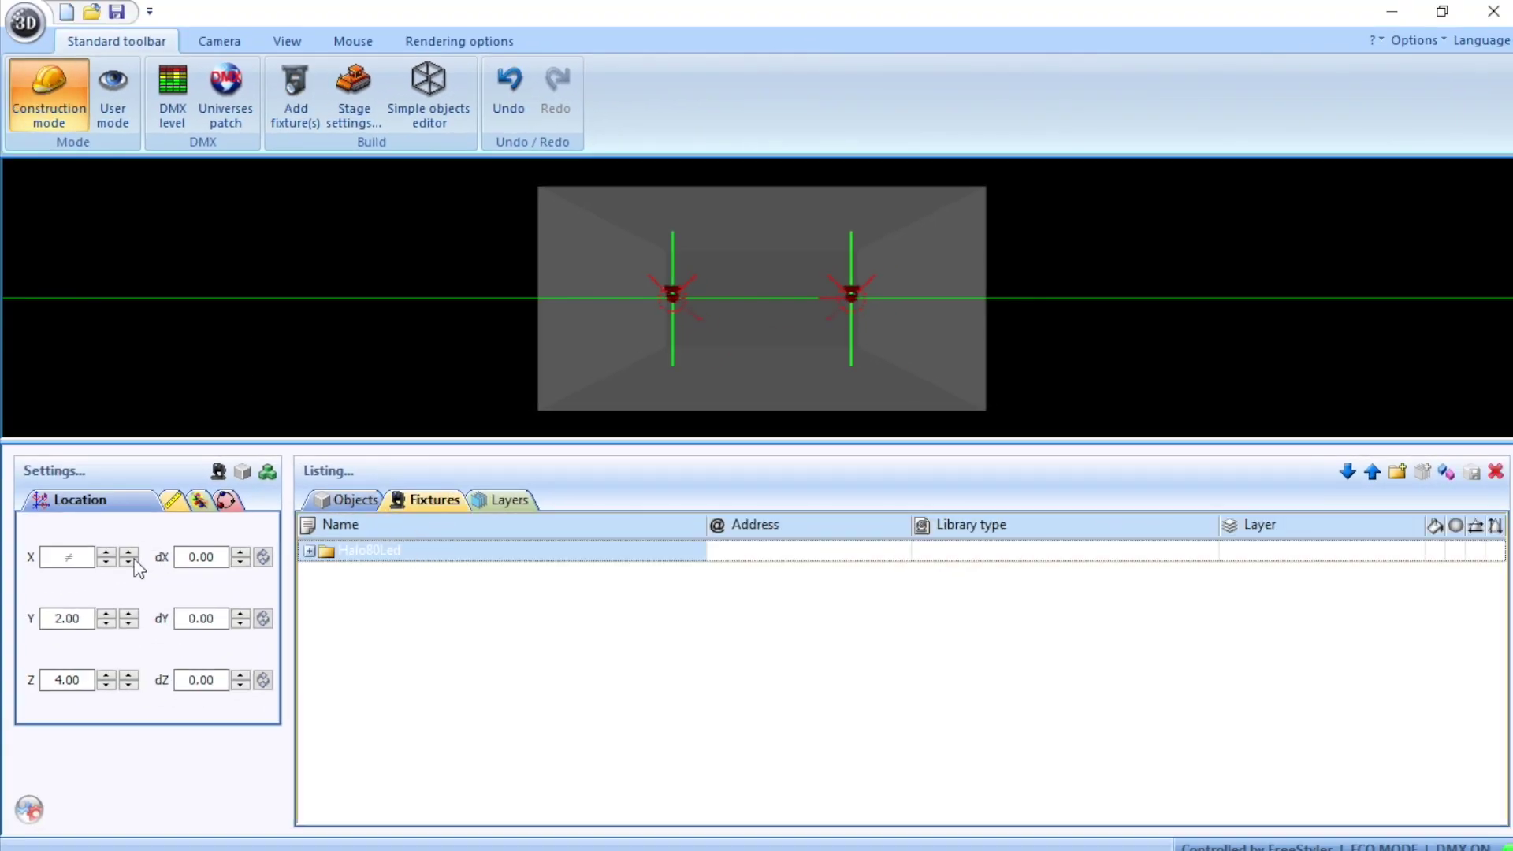
{"action": "left_click", "coordinate": [107, 615]}
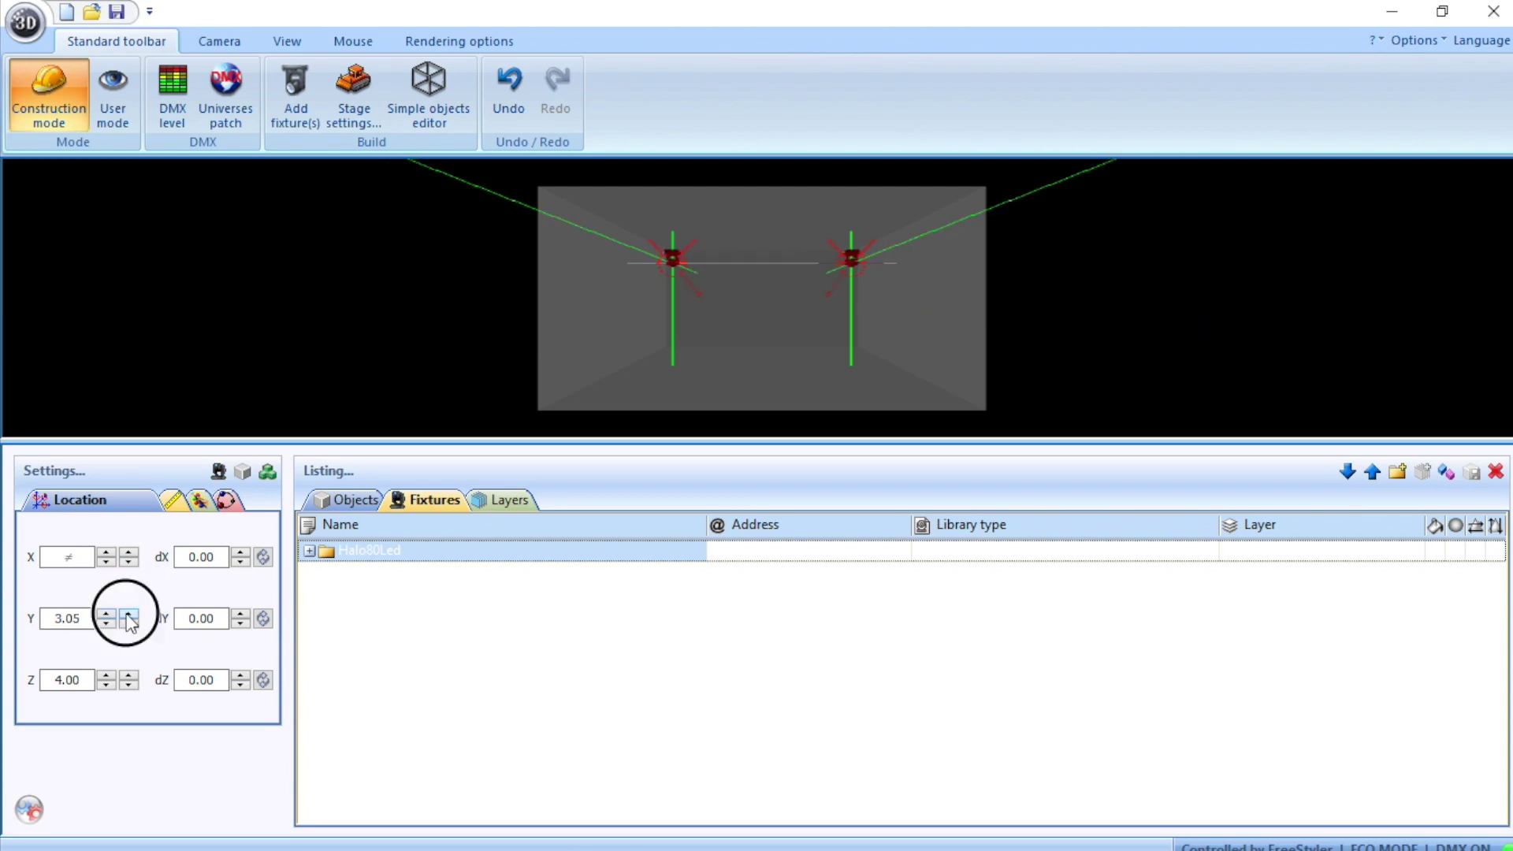
{"action": "left_click", "coordinate": [118, 615]}
{"action": "left_click", "coordinate": [646, 381]}
{"action": "left_click_drag", "start_coordinate": [646, 380], "coordinate": [608, 352]}
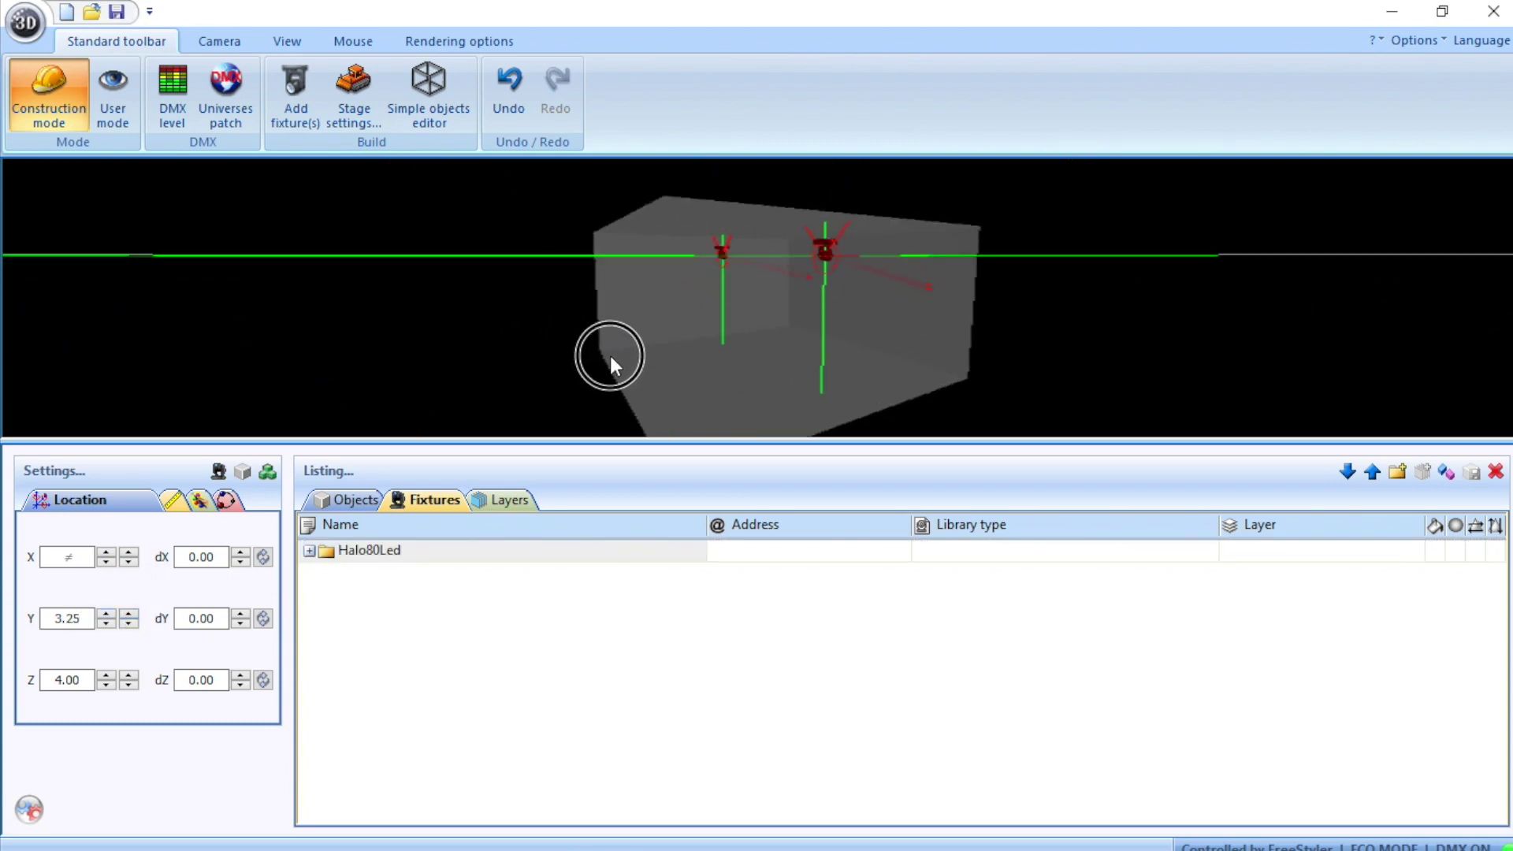
{"action": "left_click", "coordinate": [103, 685]}
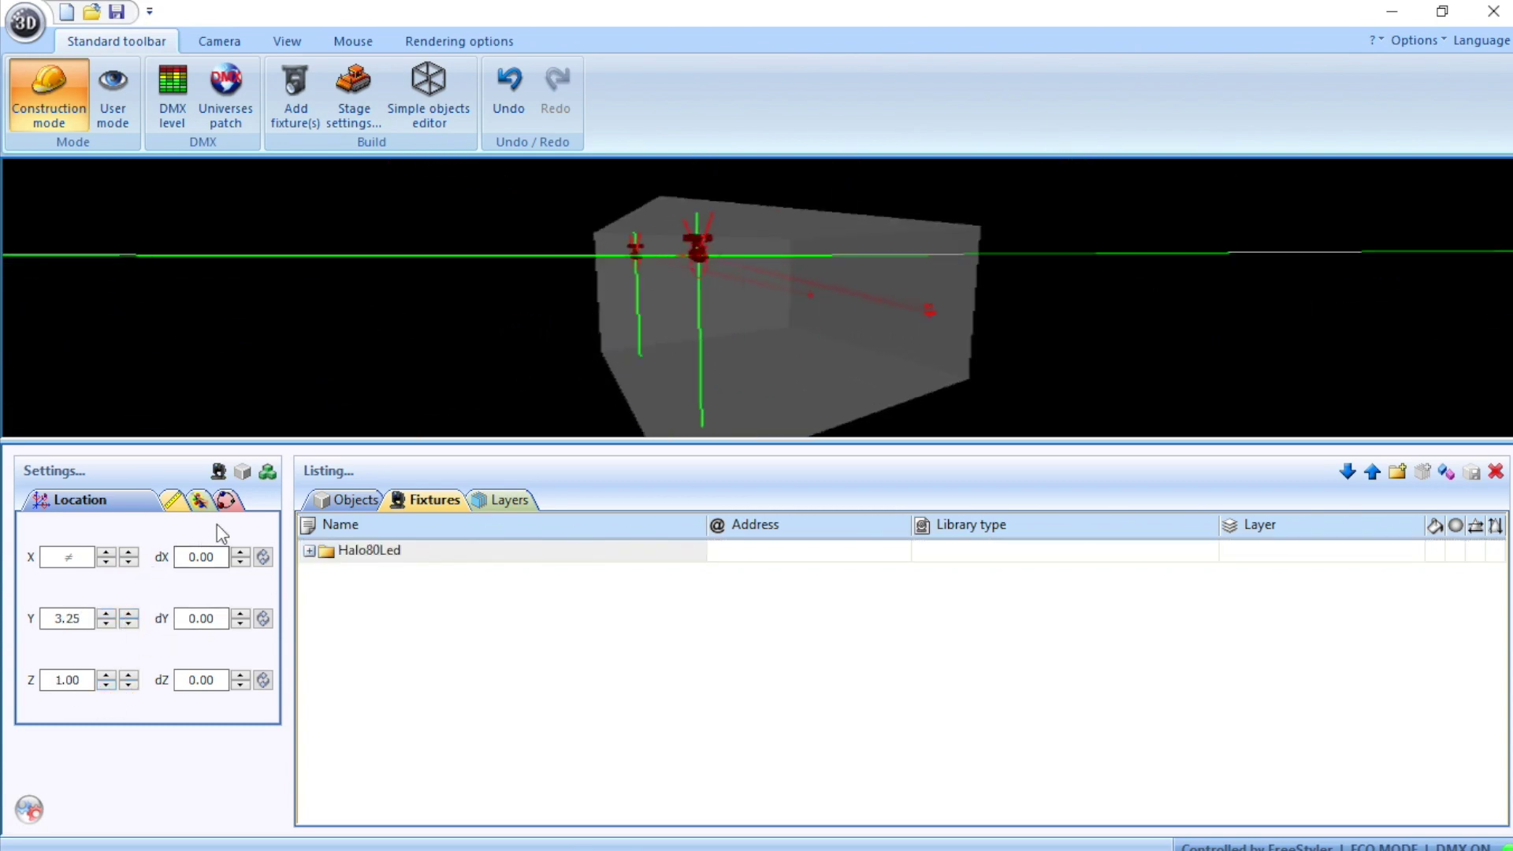
Step: Arrange the two fixtures in a line 2.00 wide with the positions wizard
{"action": "left_click", "coordinate": [226, 500]}
{"action": "double_click", "coordinate": [224, 624]}
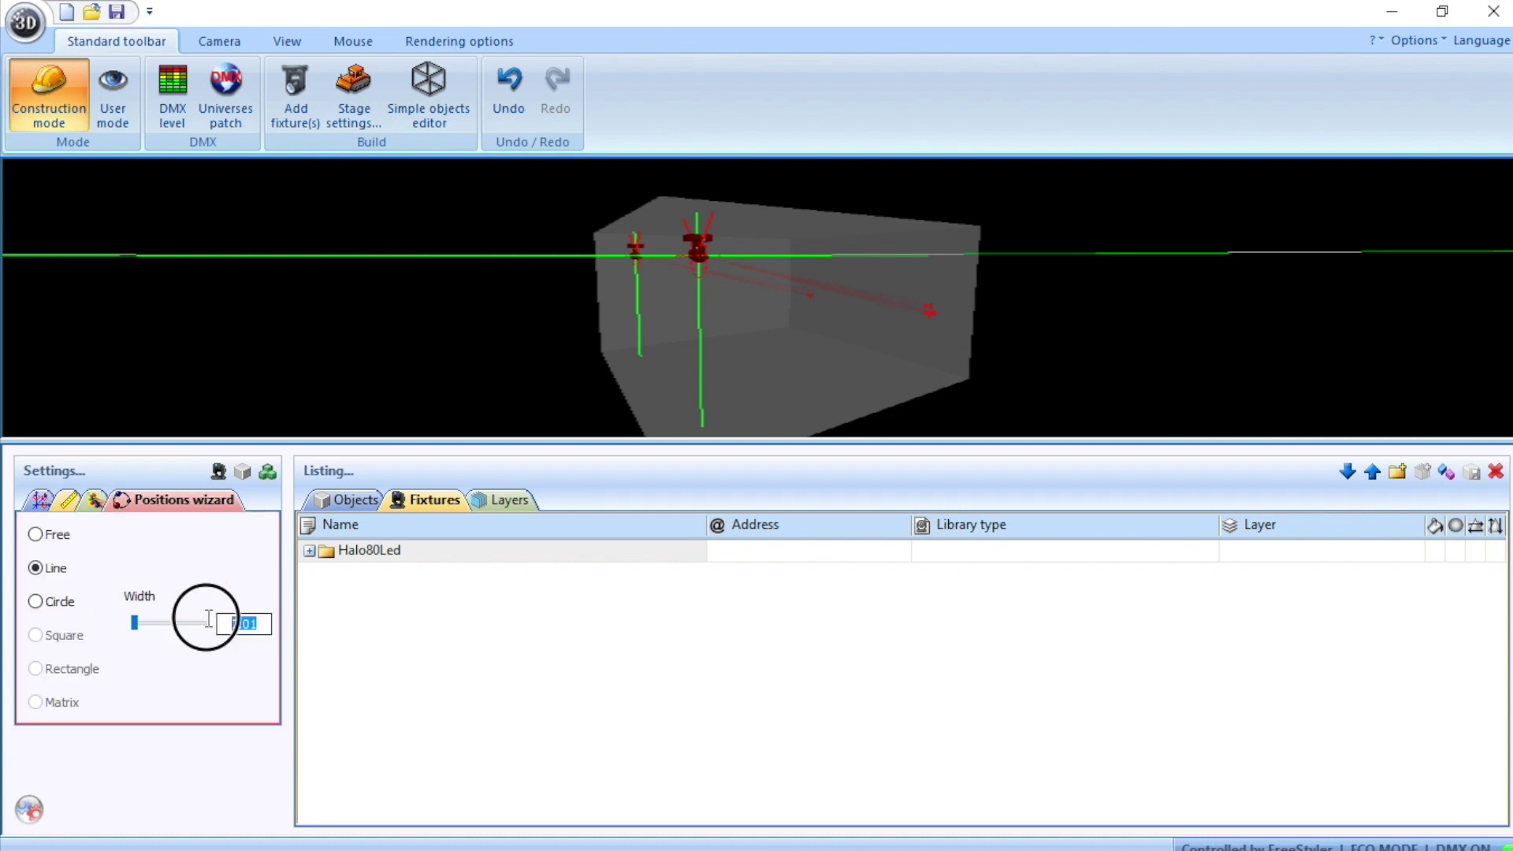
{"action": "type", "text": "2"}
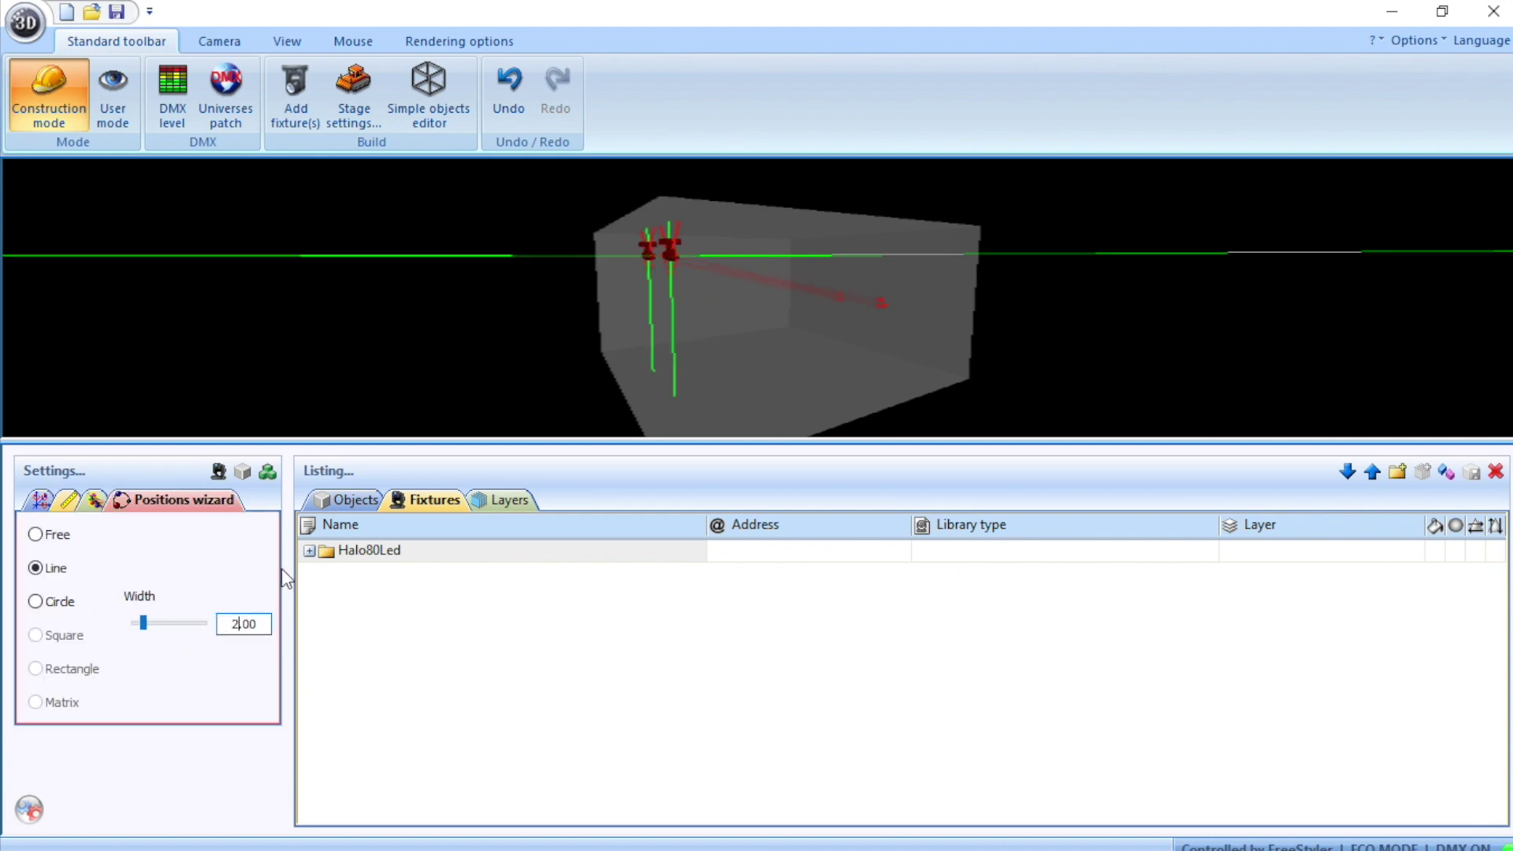
Step: Switch Easy View to user mode and place its restored window beside the FreeStyler control windows
{"action": "left_click", "coordinate": [40, 499]}
{"action": "left_click", "coordinate": [103, 101]}
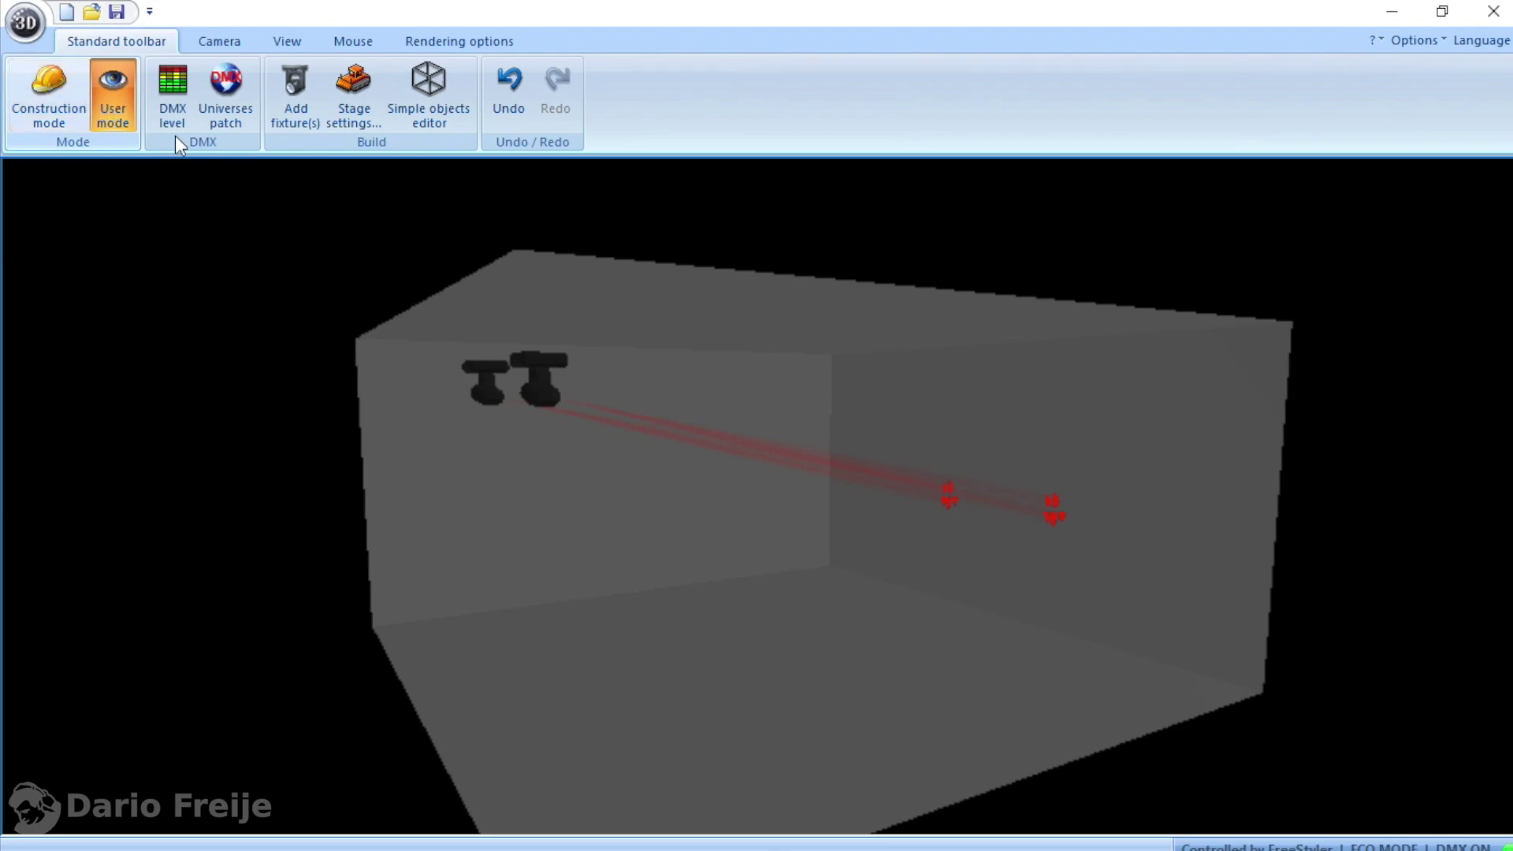
{"action": "left_click", "coordinate": [1442, 11]}
{"action": "scroll", "coordinate": [948, 448], "scroll_direction": "up", "scroll_amount": 3}
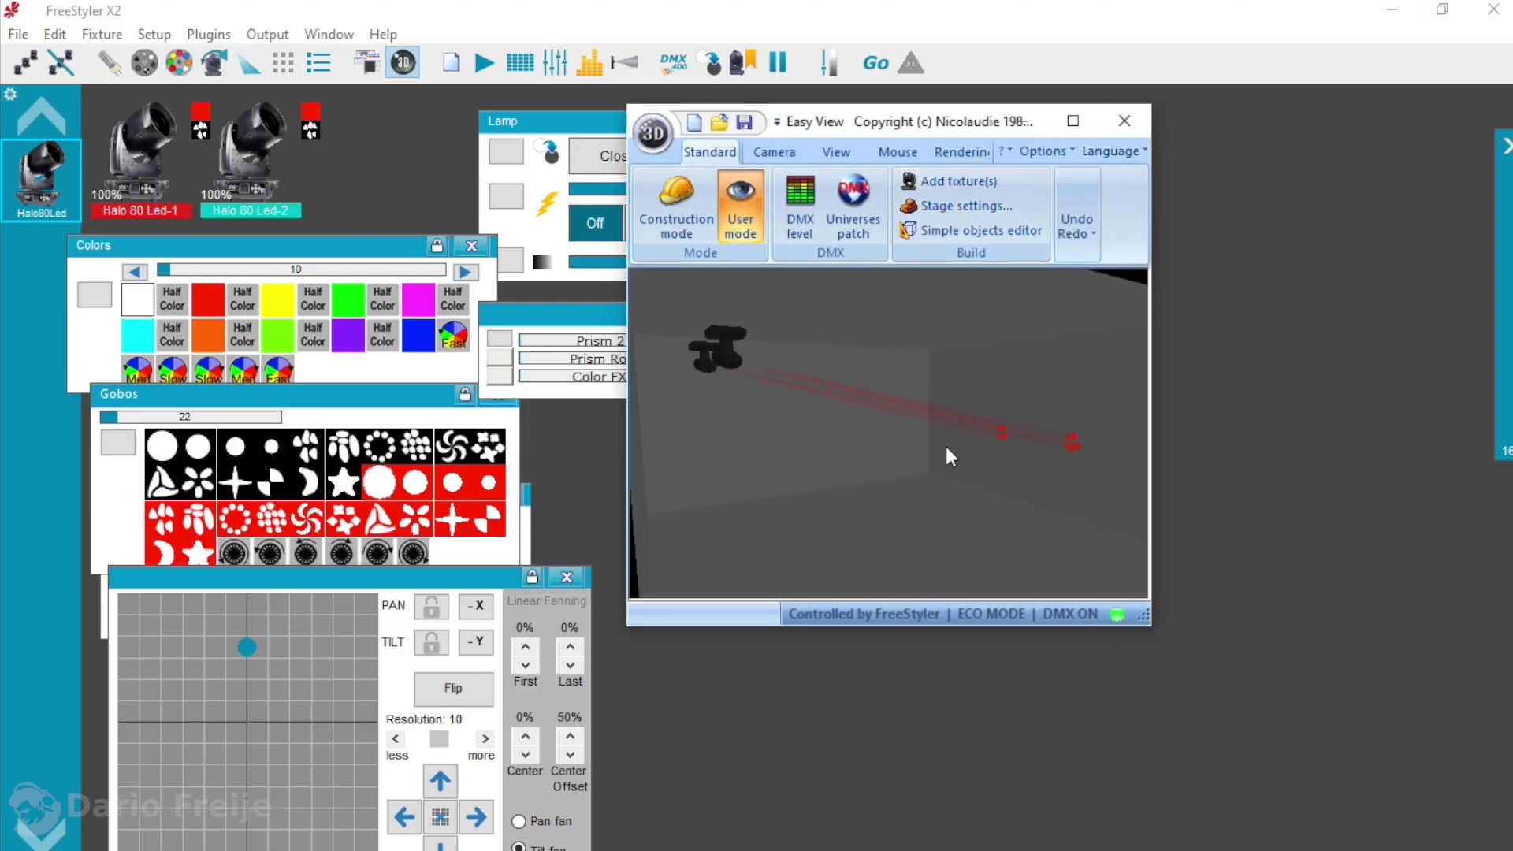
{"action": "left_click_drag", "start_coordinate": [854, 125], "coordinate": [1056, 133]}
Step: Test the lamp by closing and reopening it, and examine the projected gobo up close in the 3D view
{"action": "left_click", "coordinate": [623, 156]}
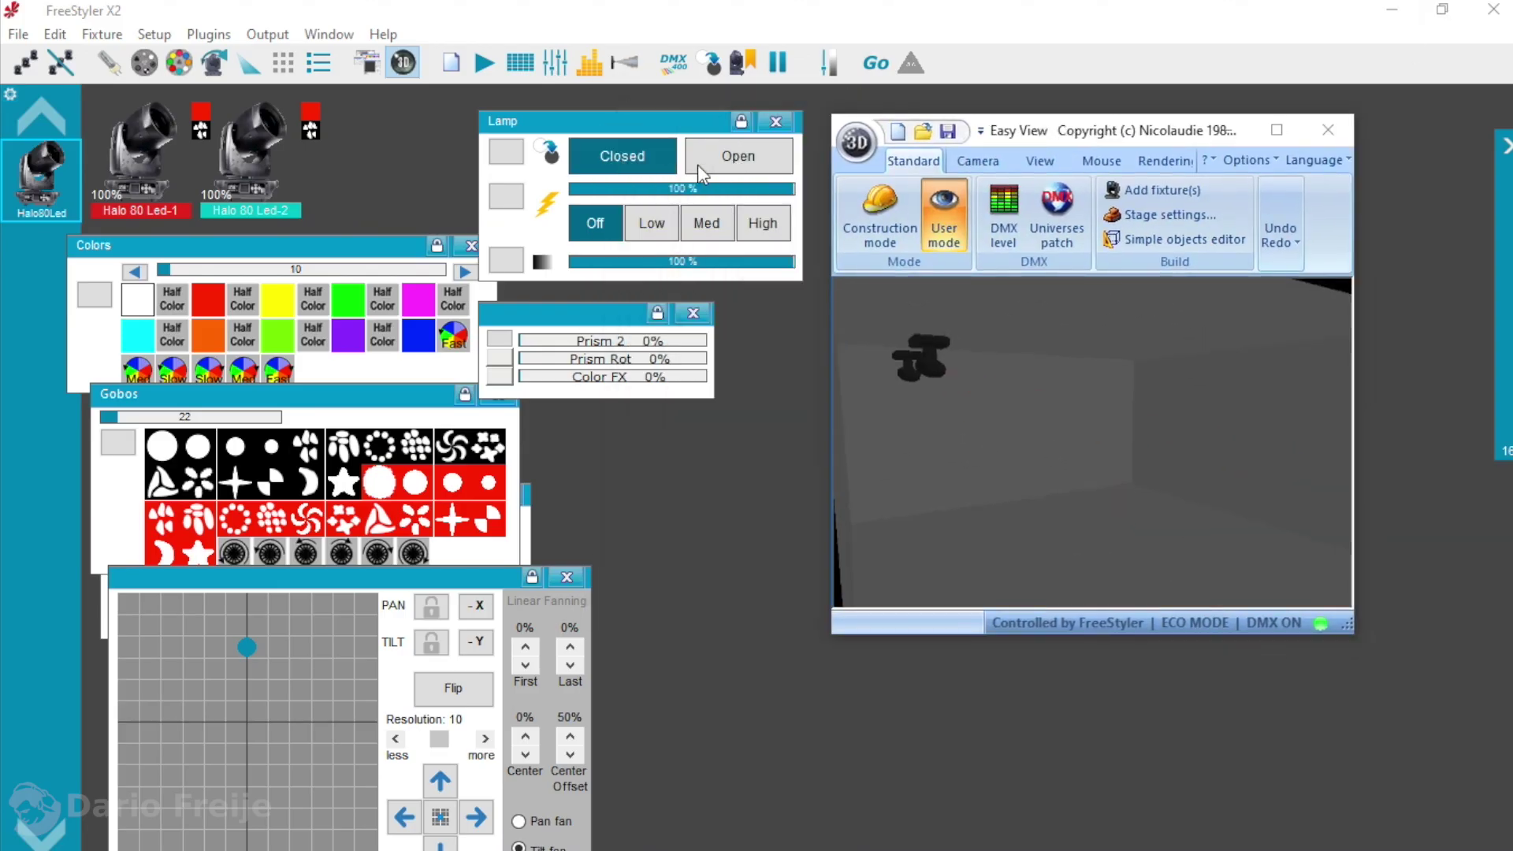
{"action": "left_click", "coordinate": [729, 164]}
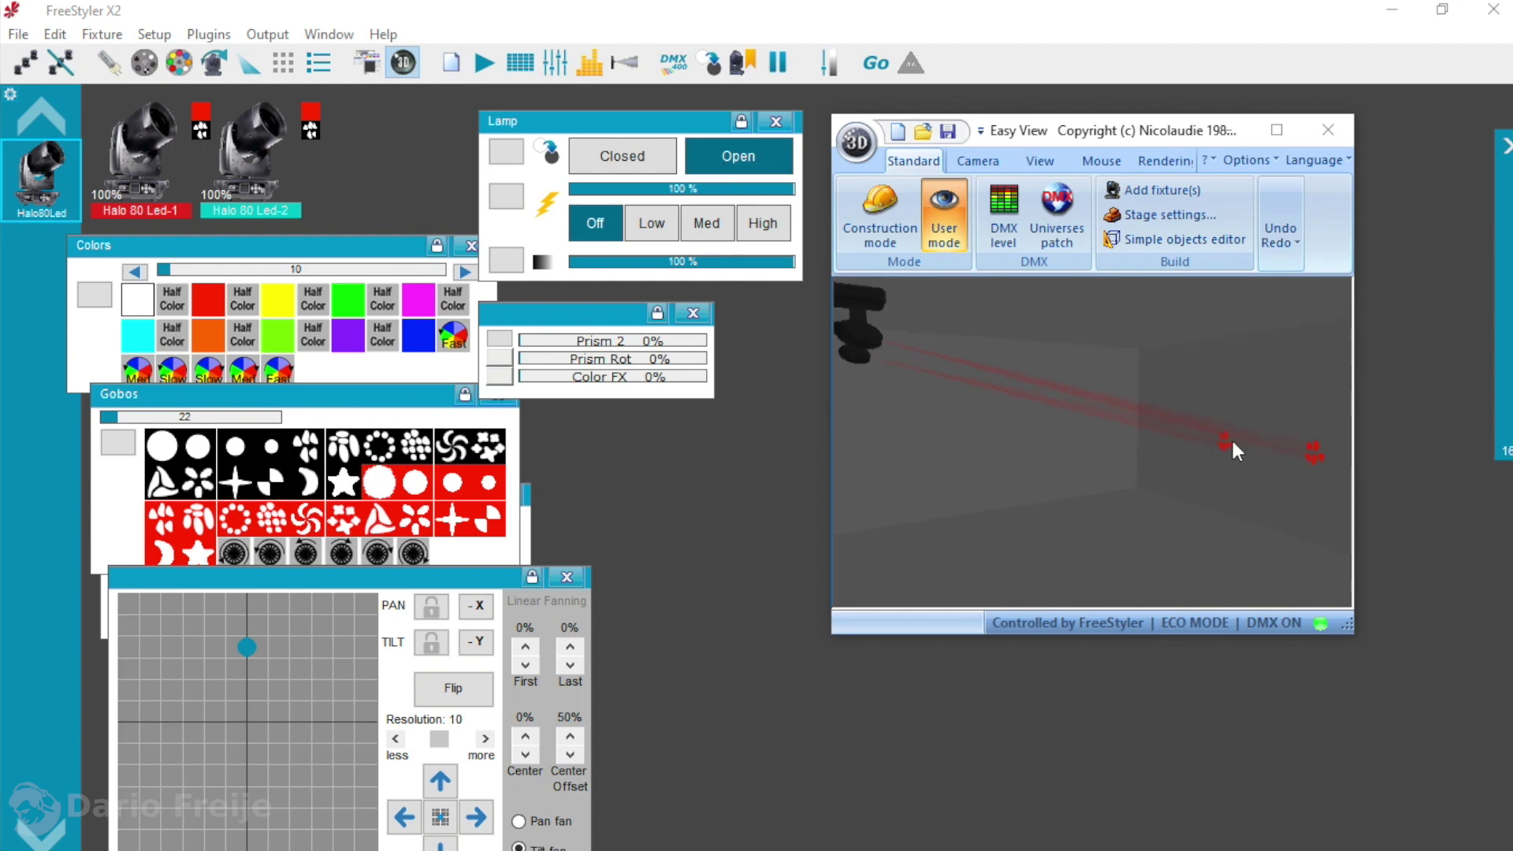
{"action": "left_click_drag", "start_coordinate": [1230, 438], "coordinate": [1091, 452]}
{"action": "left_click", "coordinate": [1128, 438]}
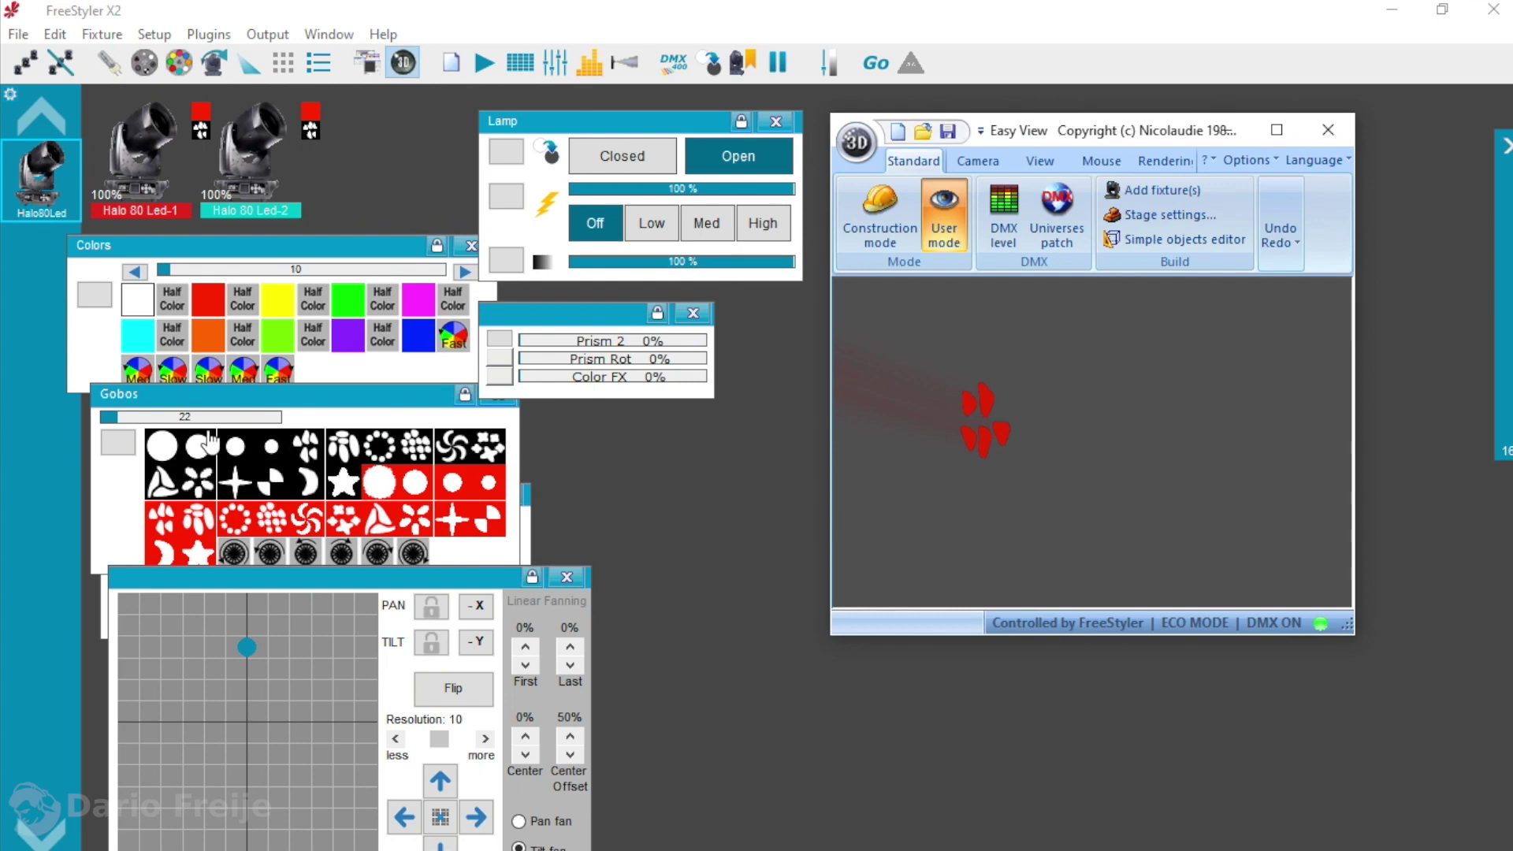
Step: Preview the open and small-circle gobos and set the colour of both fixtures to yellow
{"action": "left_click", "coordinate": [166, 451]}
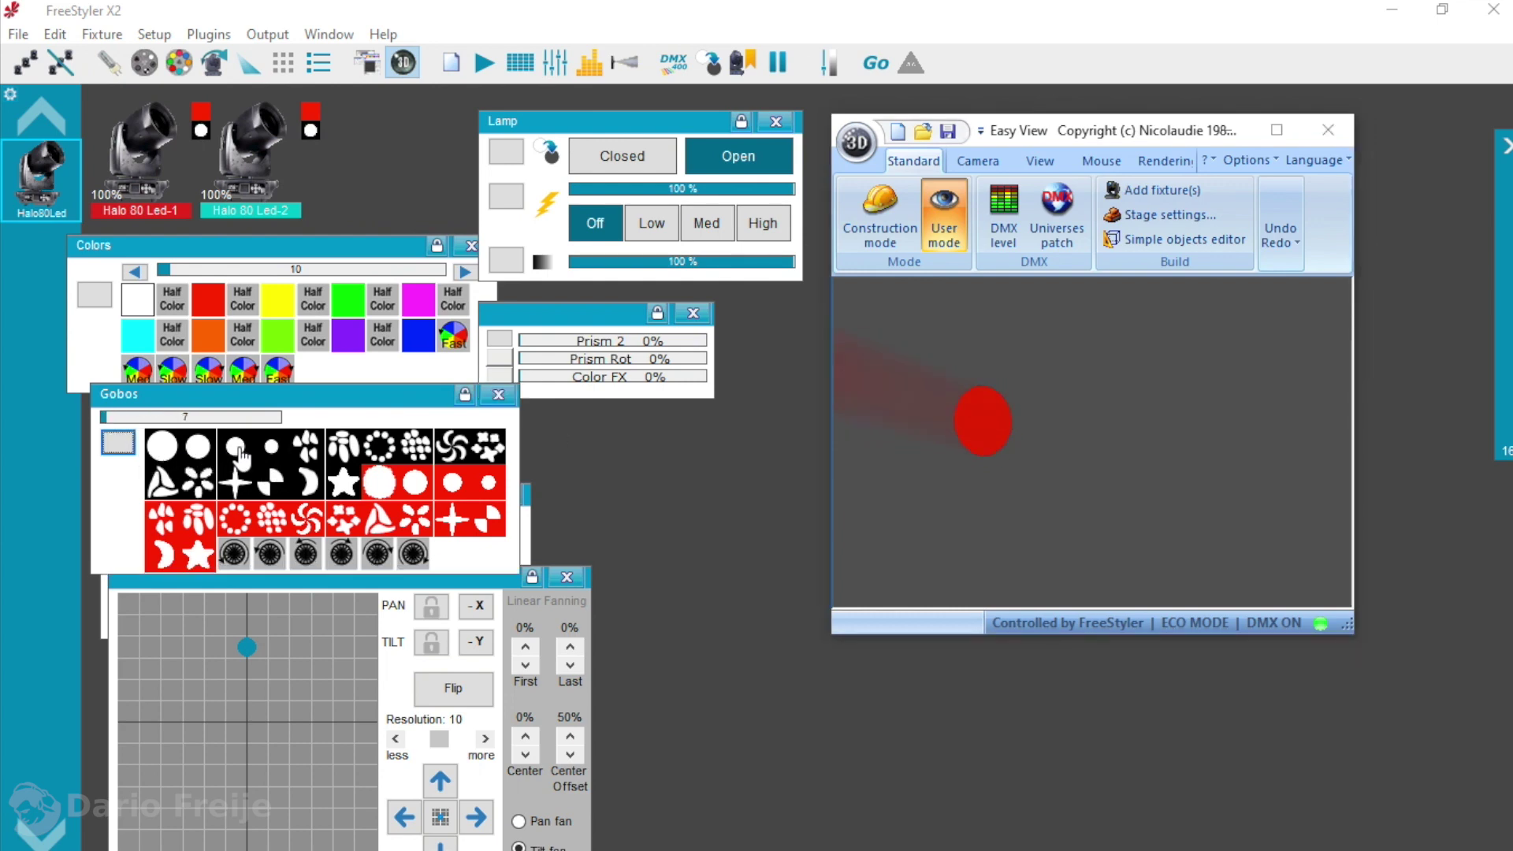
{"action": "left_click", "coordinate": [267, 449]}
{"action": "left_click", "coordinate": [287, 302]}
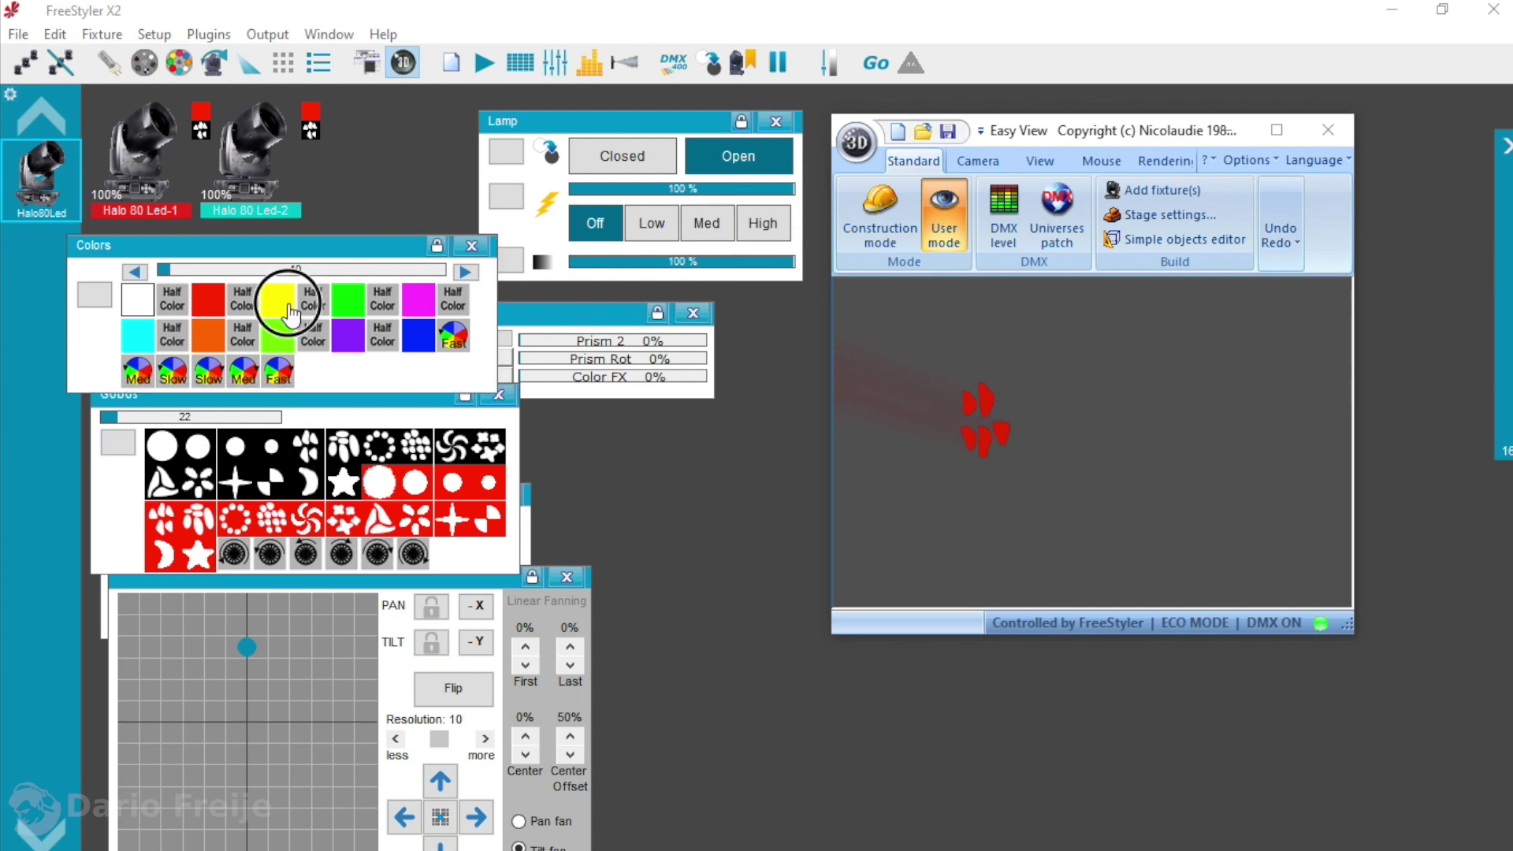
Step: Step through the rest of the first row of gobos, from the dot ring and swirl to the cluster of small squares
{"action": "left_click", "coordinate": [352, 456]}
{"action": "left_click", "coordinate": [380, 458]}
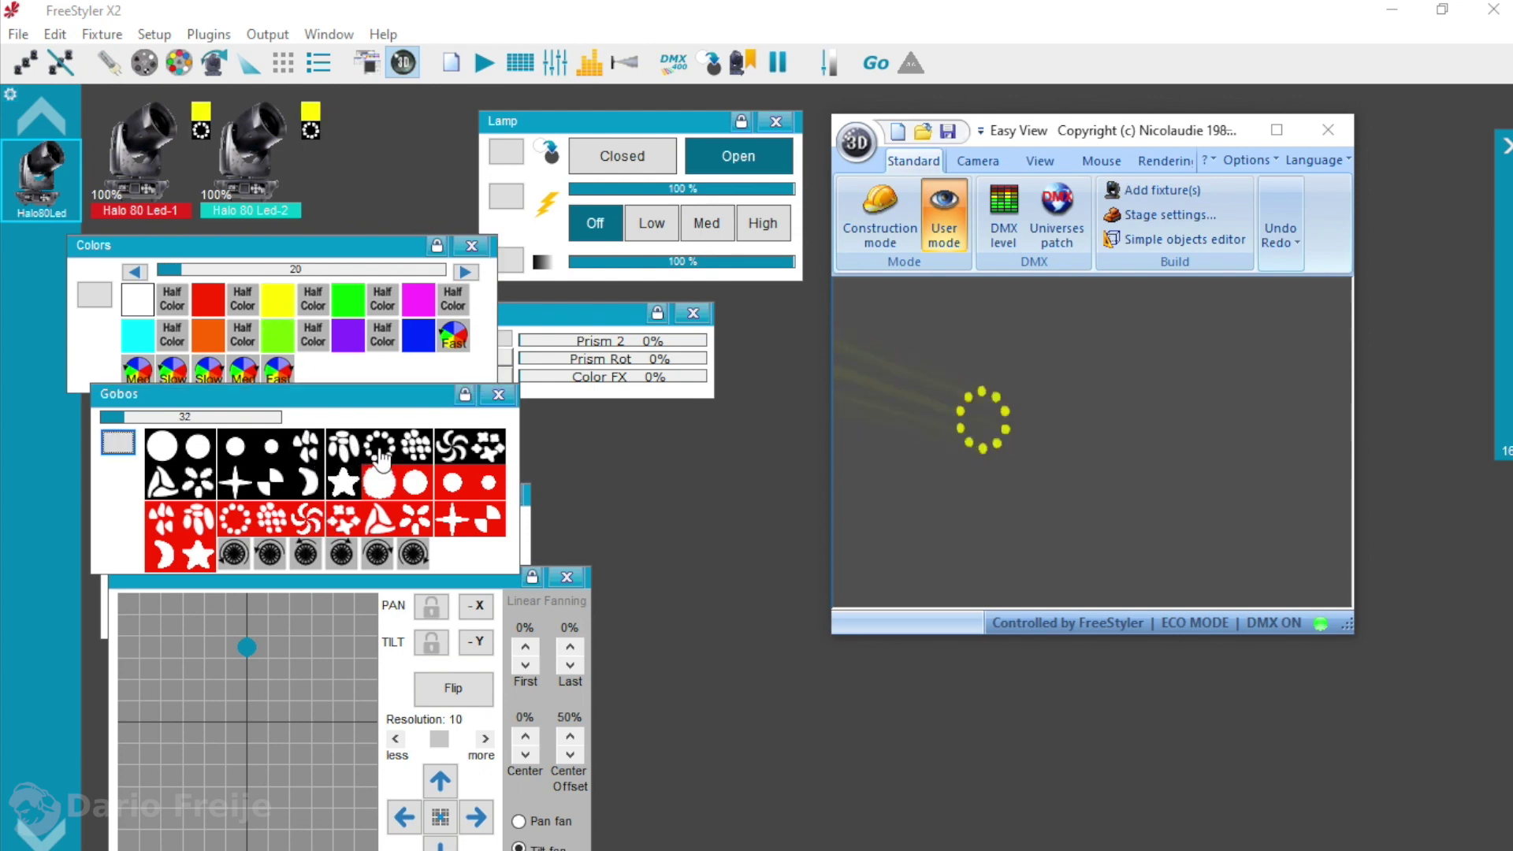
{"action": "left_click", "coordinate": [428, 457]}
{"action": "left_click", "coordinate": [454, 449]}
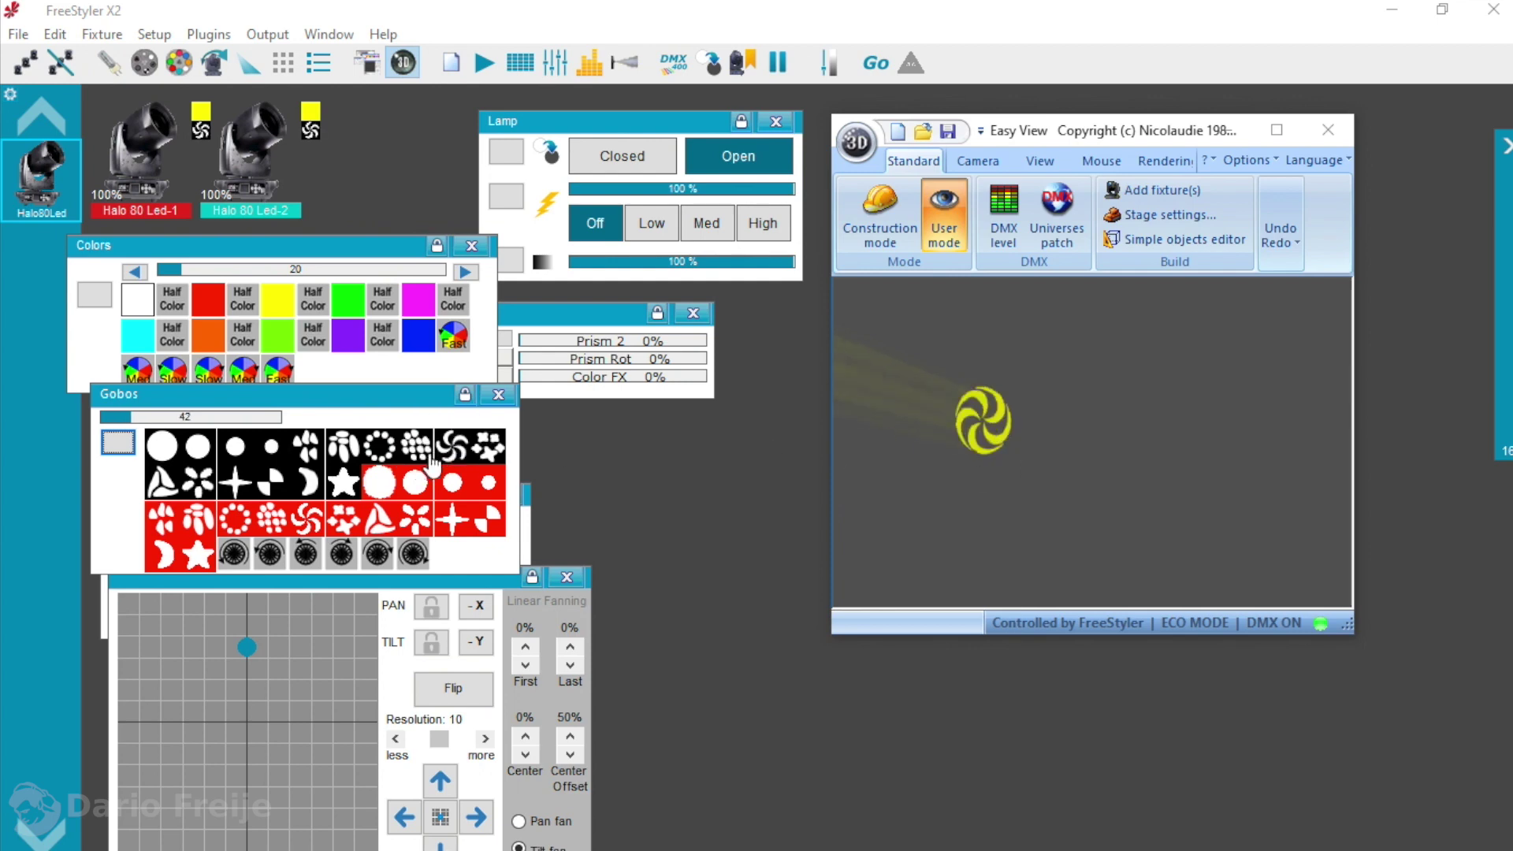
{"action": "left_click", "coordinate": [487, 453]}
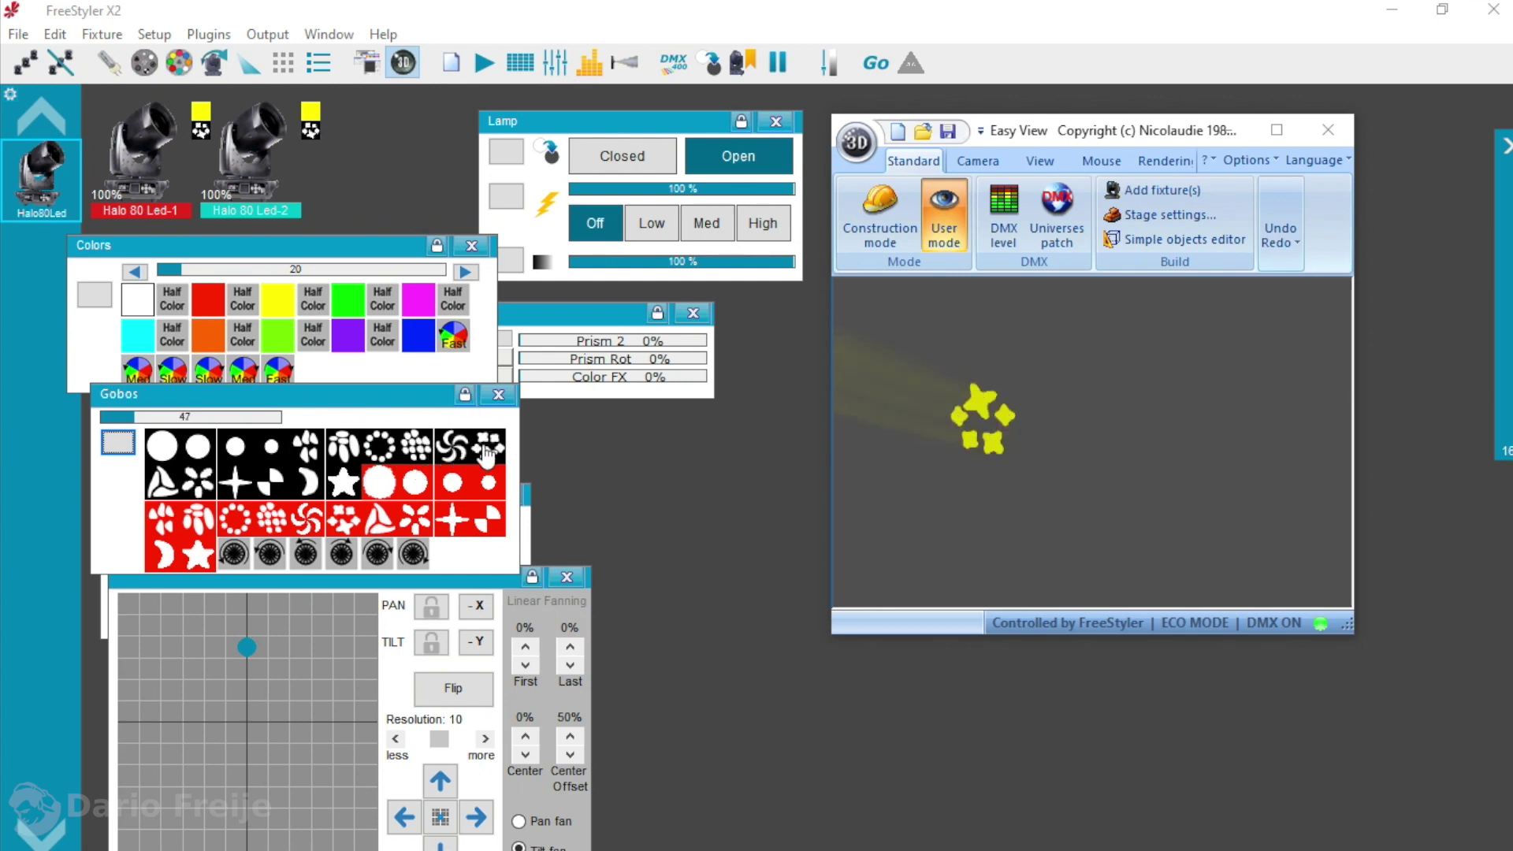
Step: Preview the second-row gobos from the triangular one through the cross to the crescent, and return to the small-squares cluster gobo
{"action": "left_click", "coordinate": [163, 487]}
{"action": "left_click", "coordinate": [200, 487]}
{"action": "left_click", "coordinate": [235, 486]}
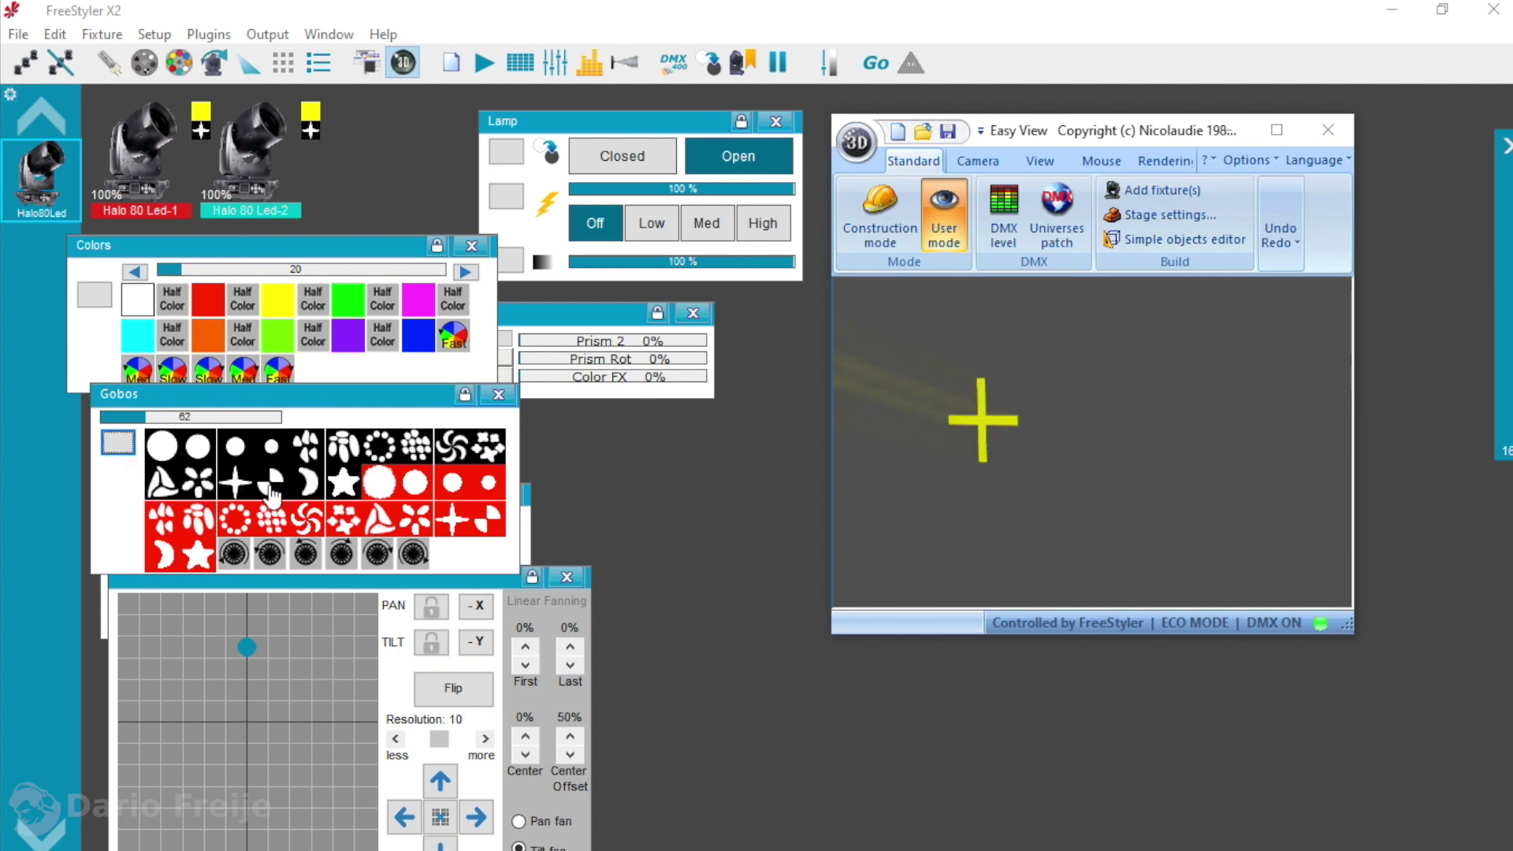
{"action": "left_click", "coordinate": [270, 486]}
{"action": "left_click", "coordinate": [307, 486]}
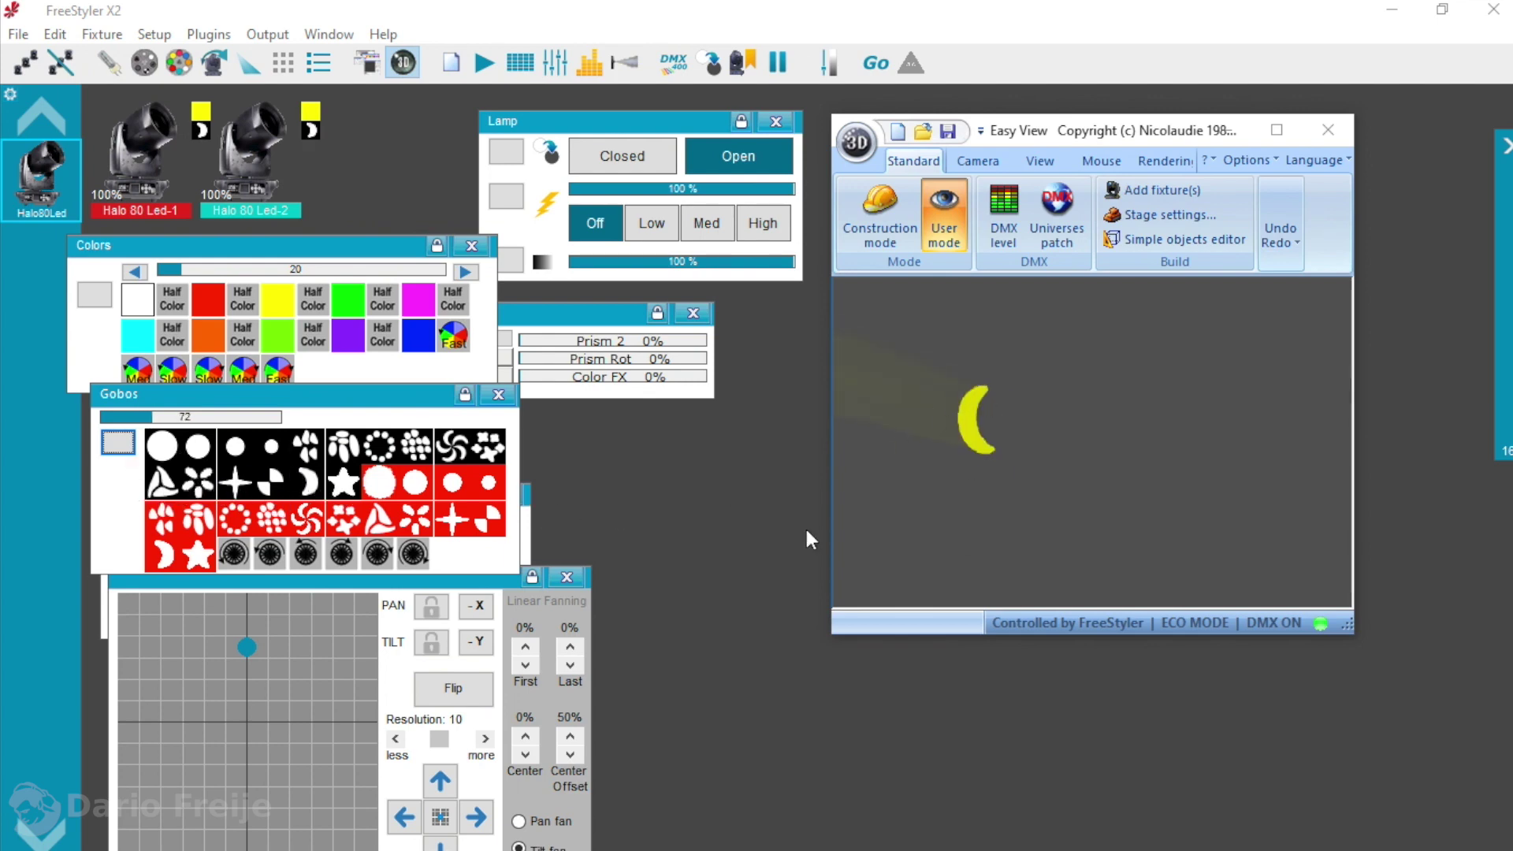
{"action": "left_click", "coordinate": [486, 453]}
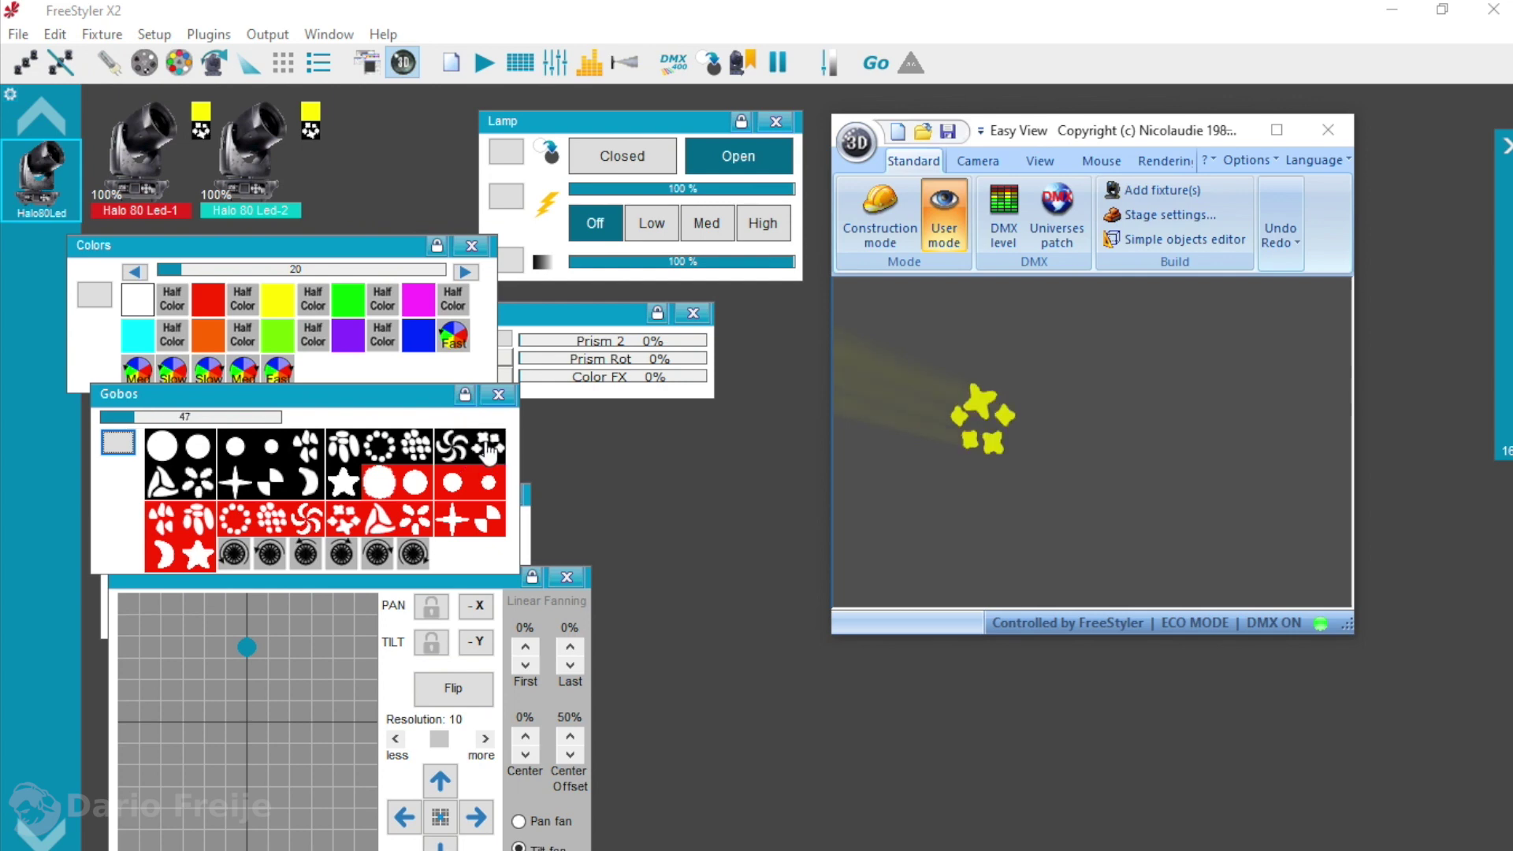
Step: Preview the footprint-like, split-petal and dot-cluster gobos, and then the star gobo
{"action": "left_click", "coordinate": [342, 455]}
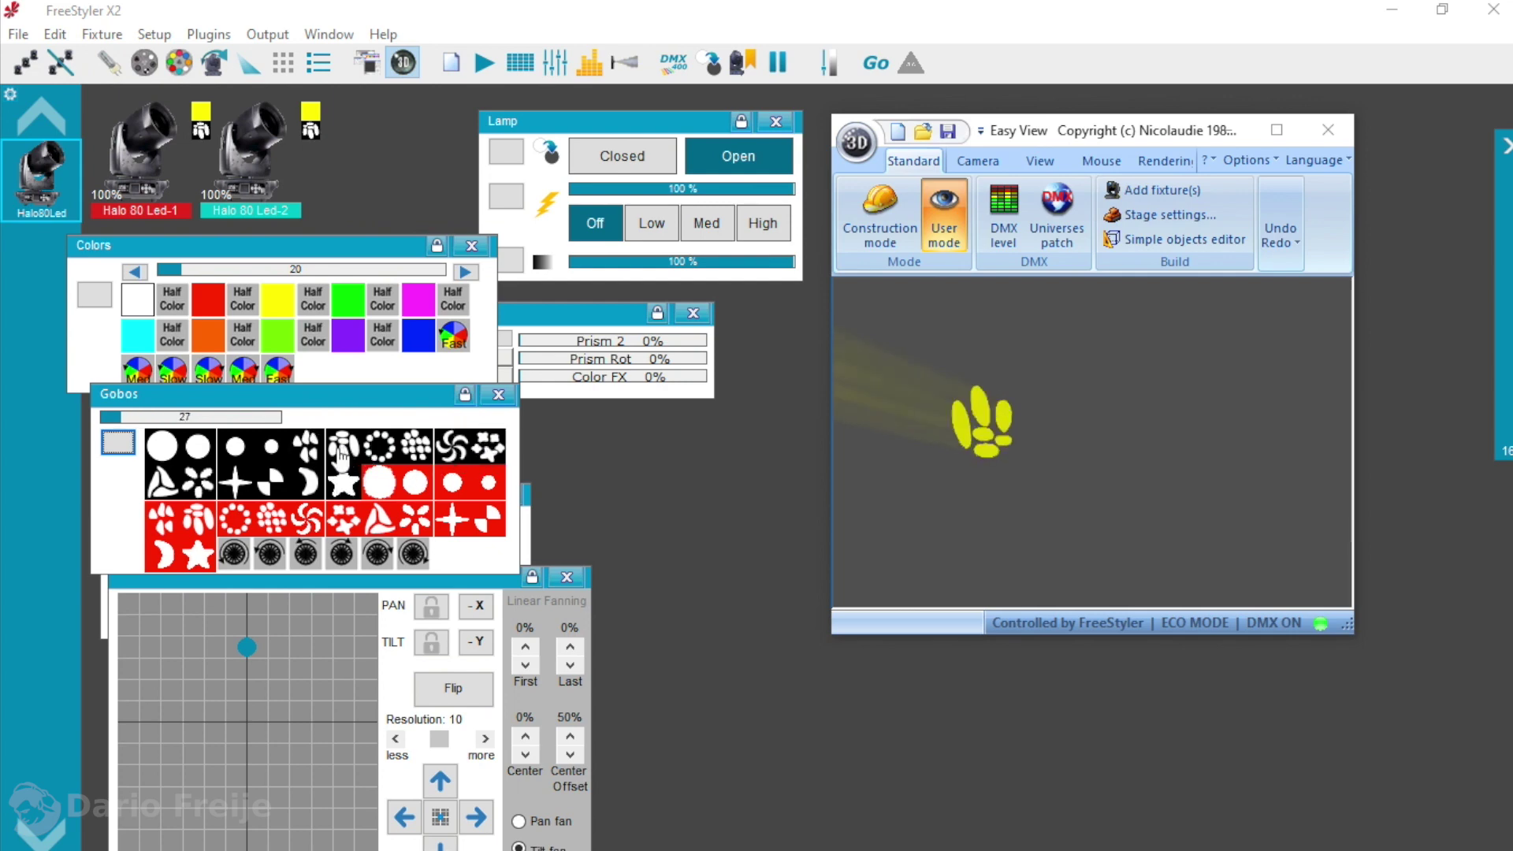
{"action": "left_click", "coordinate": [315, 455]}
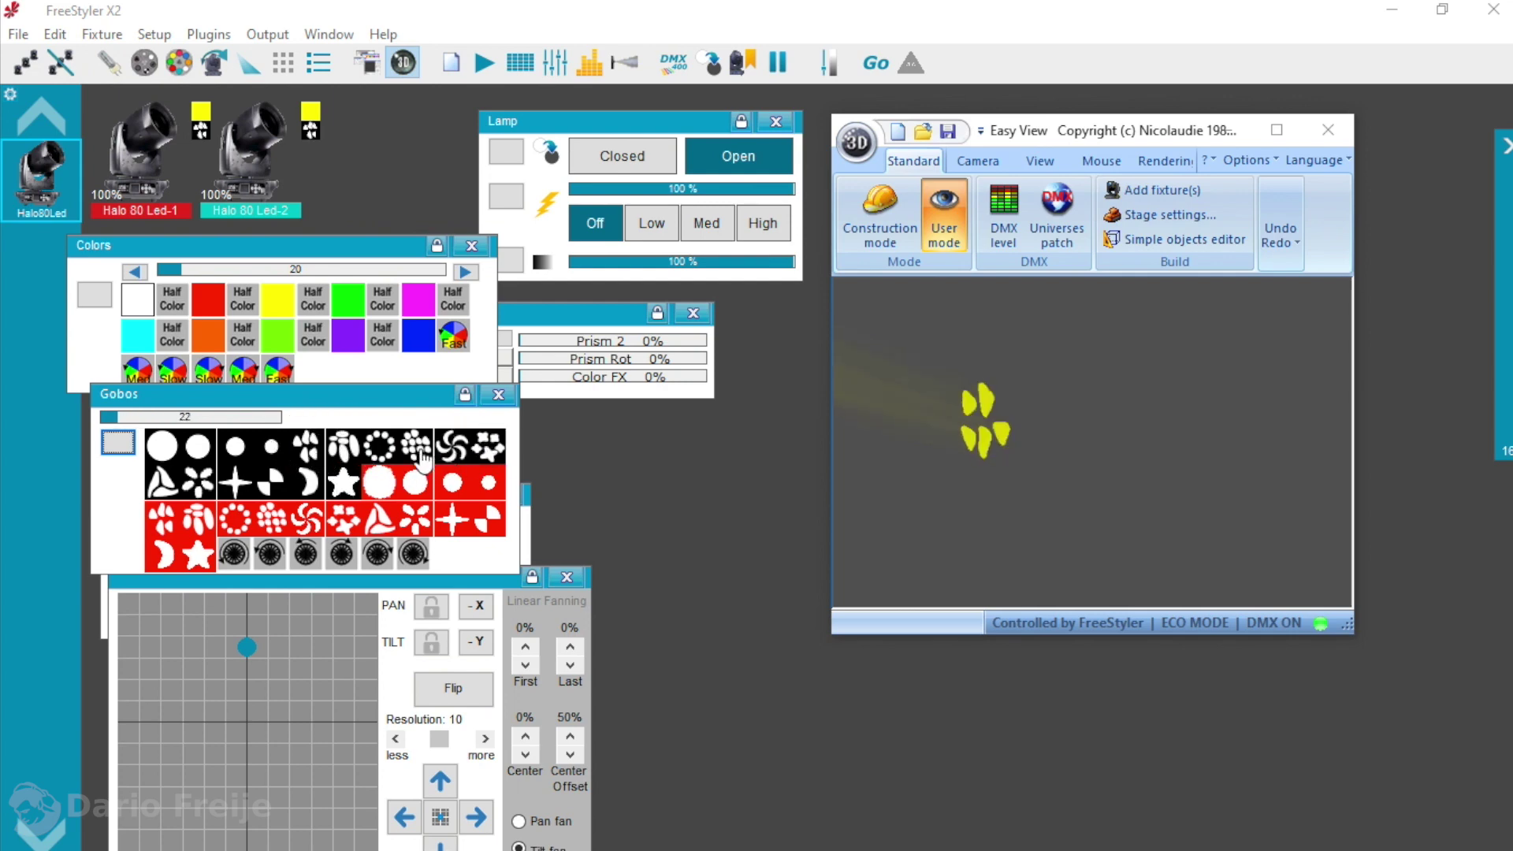
{"action": "left_click", "coordinate": [426, 457]}
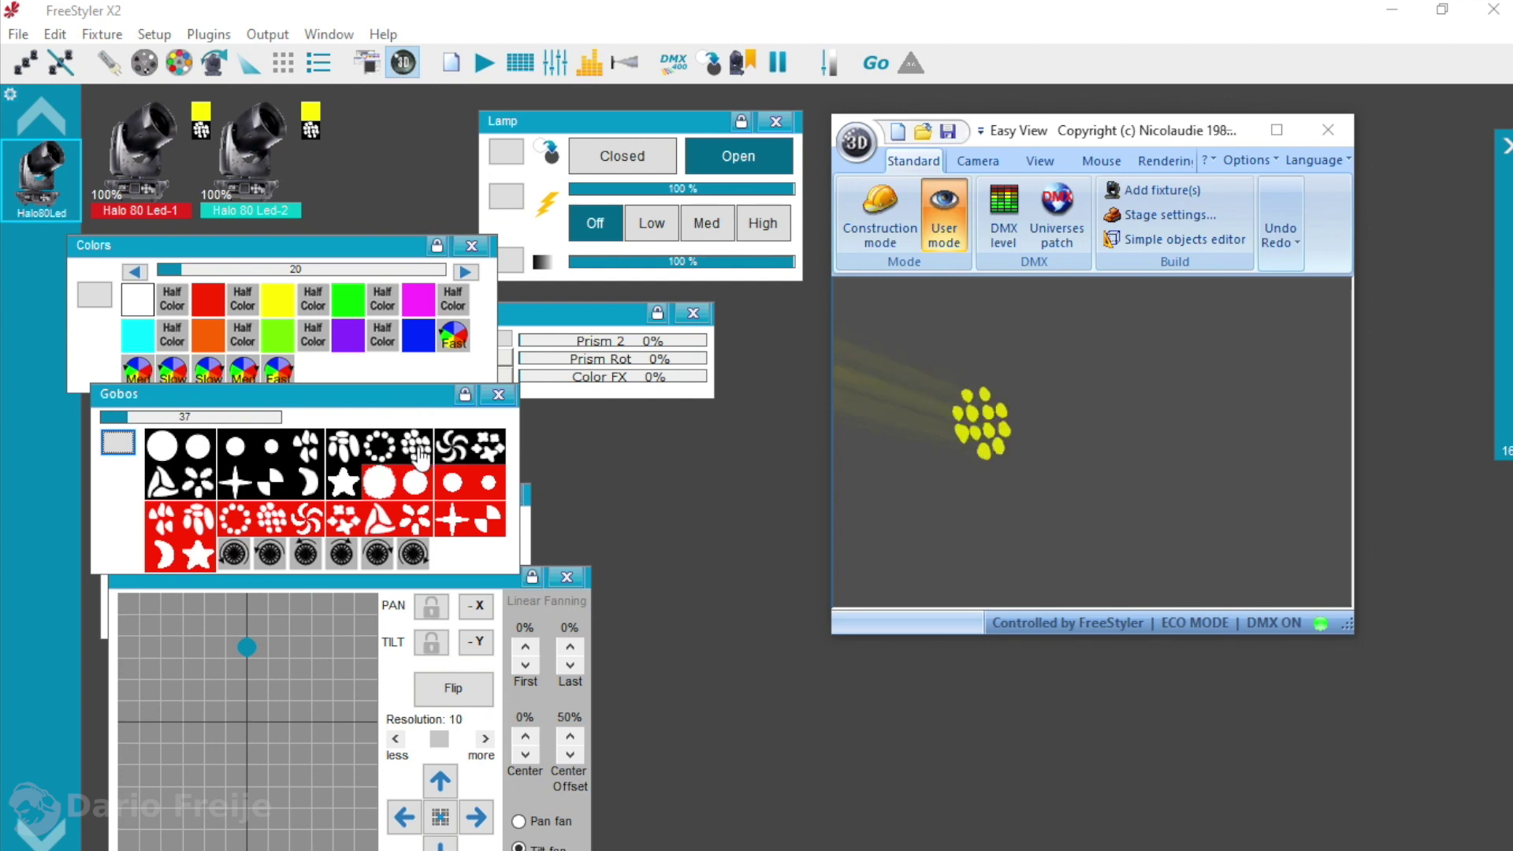
{"action": "left_click", "coordinate": [342, 484]}
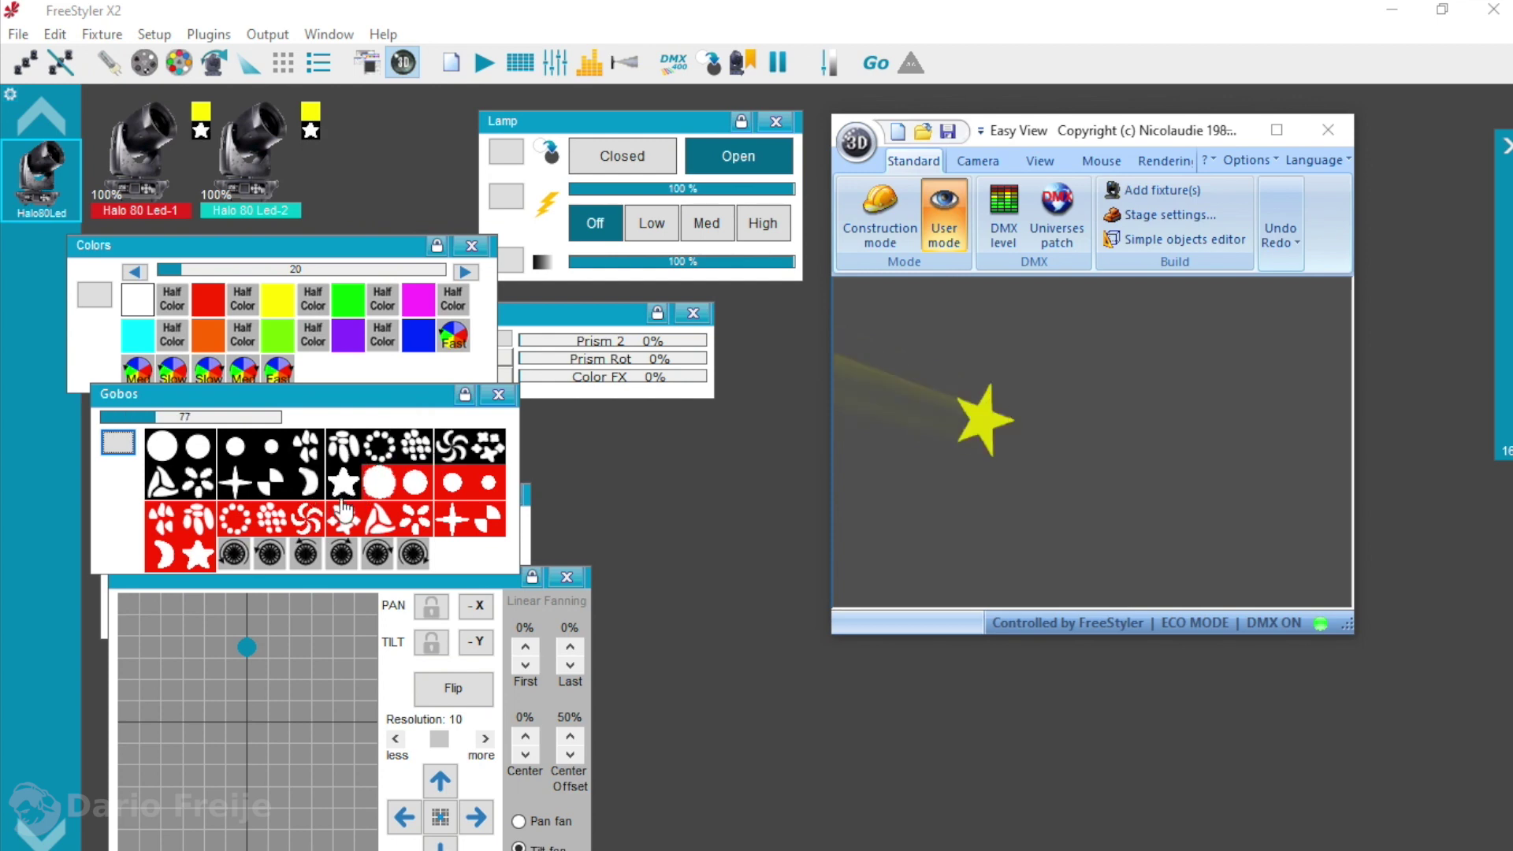
Step: Preview the red-background gobos: the large open circle, triangular shape, five-petal flower, cross and quarter segments
{"action": "left_click", "coordinate": [383, 490]}
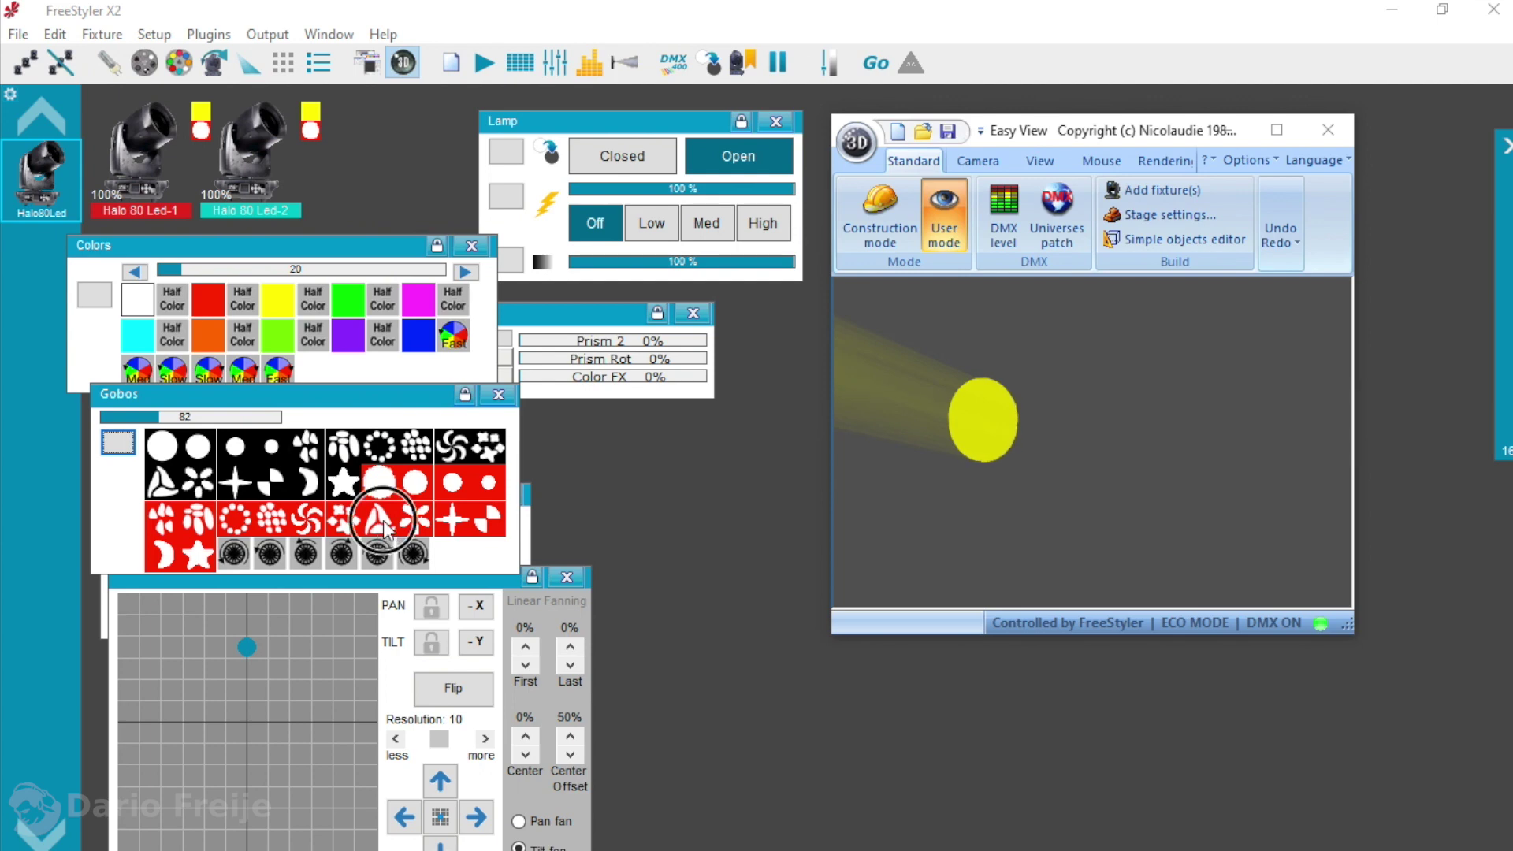
{"action": "left_click", "coordinate": [383, 522]}
{"action": "left_click", "coordinate": [416, 521]}
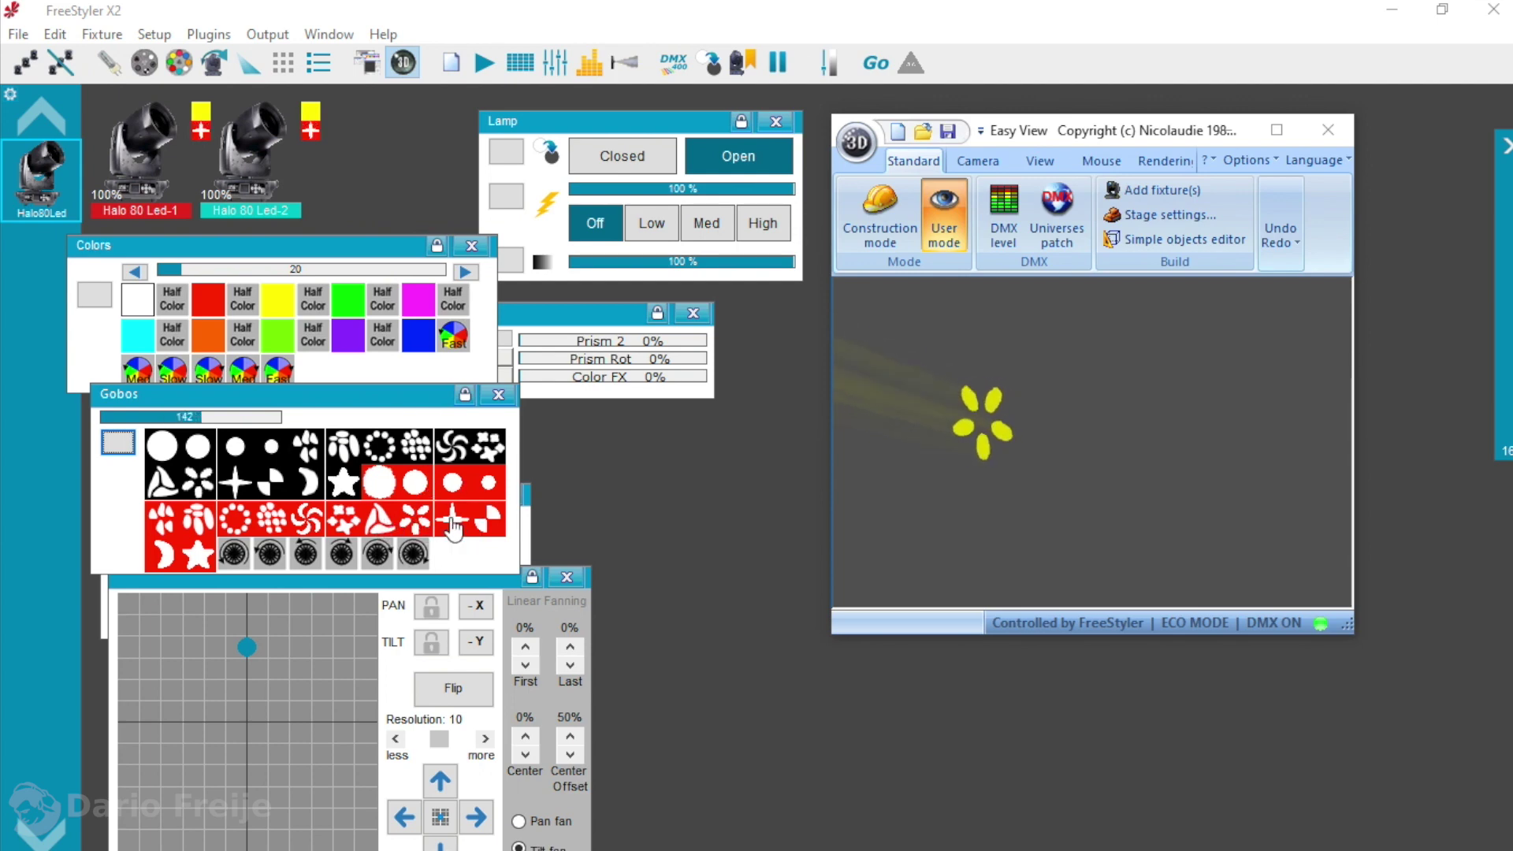
{"action": "left_click", "coordinate": [454, 520]}
{"action": "left_click", "coordinate": [489, 520]}
Step: Preview the gobo wheel rotation effects and set both fixtures to the footprint-like gobo with value 27
{"action": "left_click", "coordinate": [233, 554]}
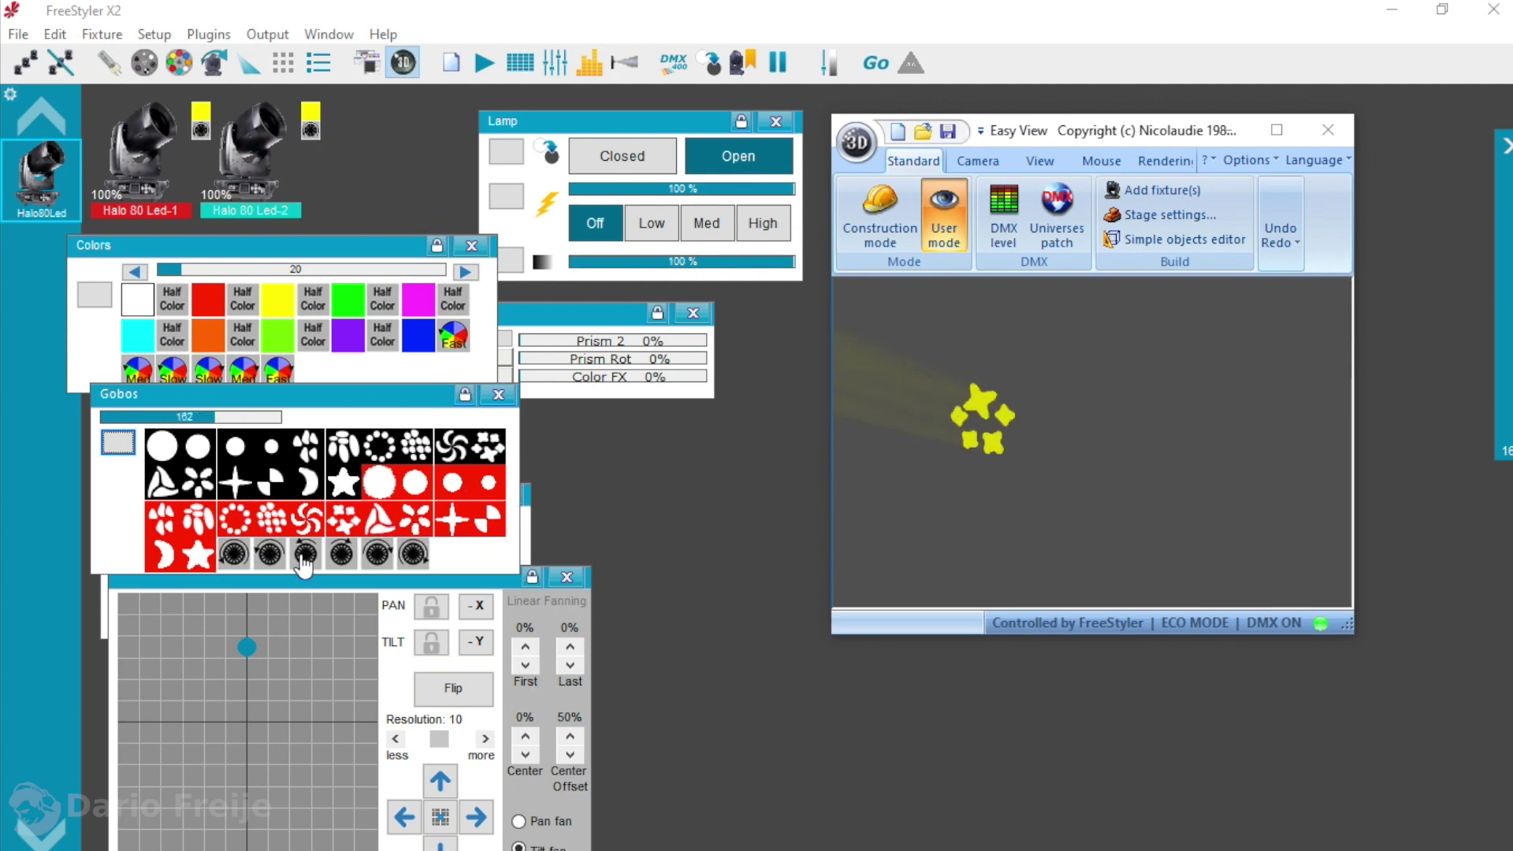
{"action": "left_click", "coordinate": [378, 554]}
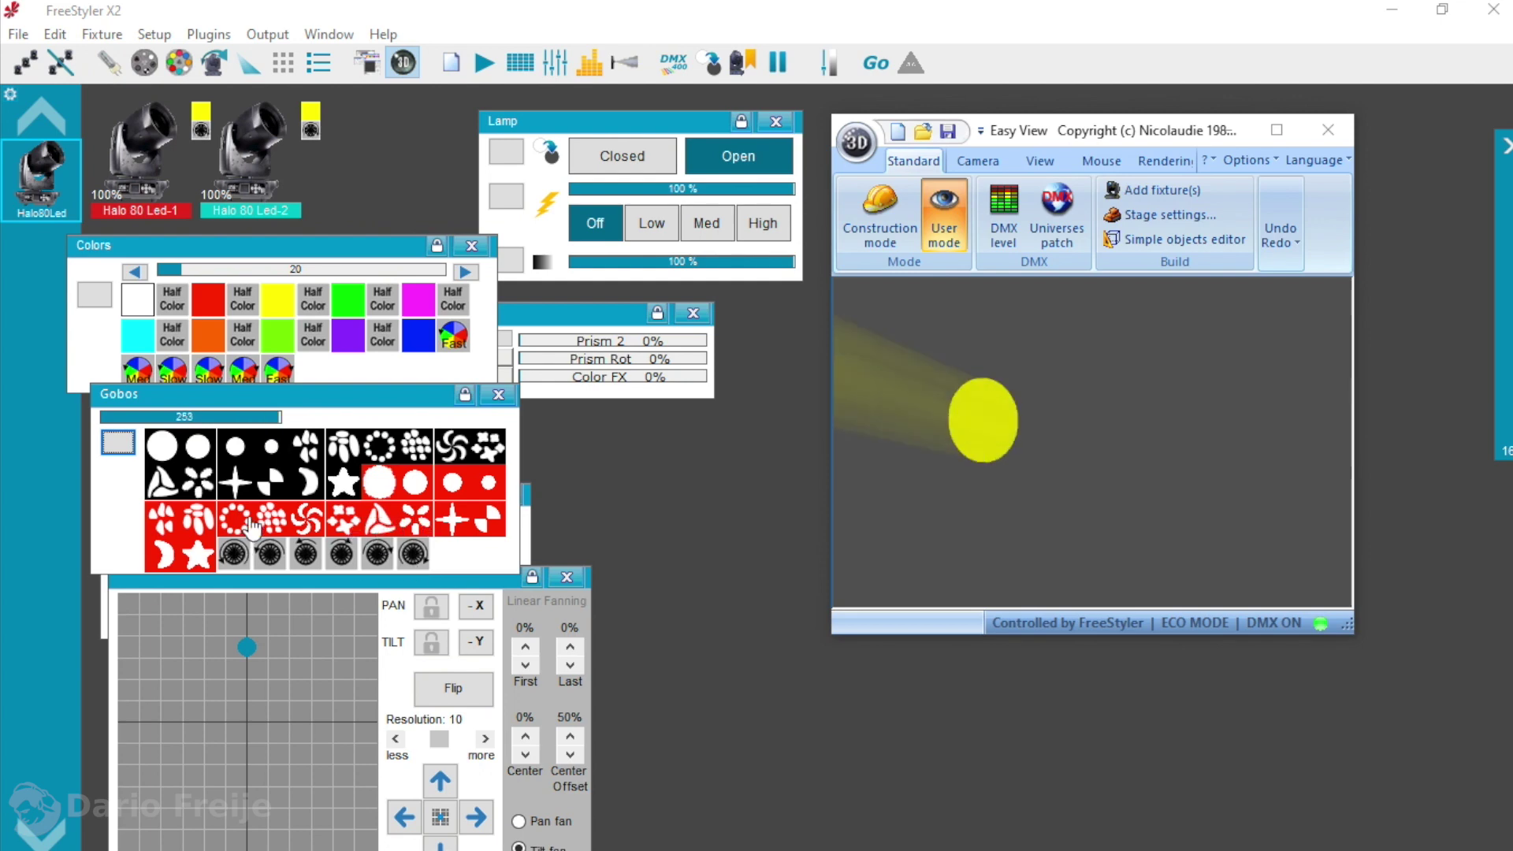
{"action": "left_click", "coordinate": [344, 446]}
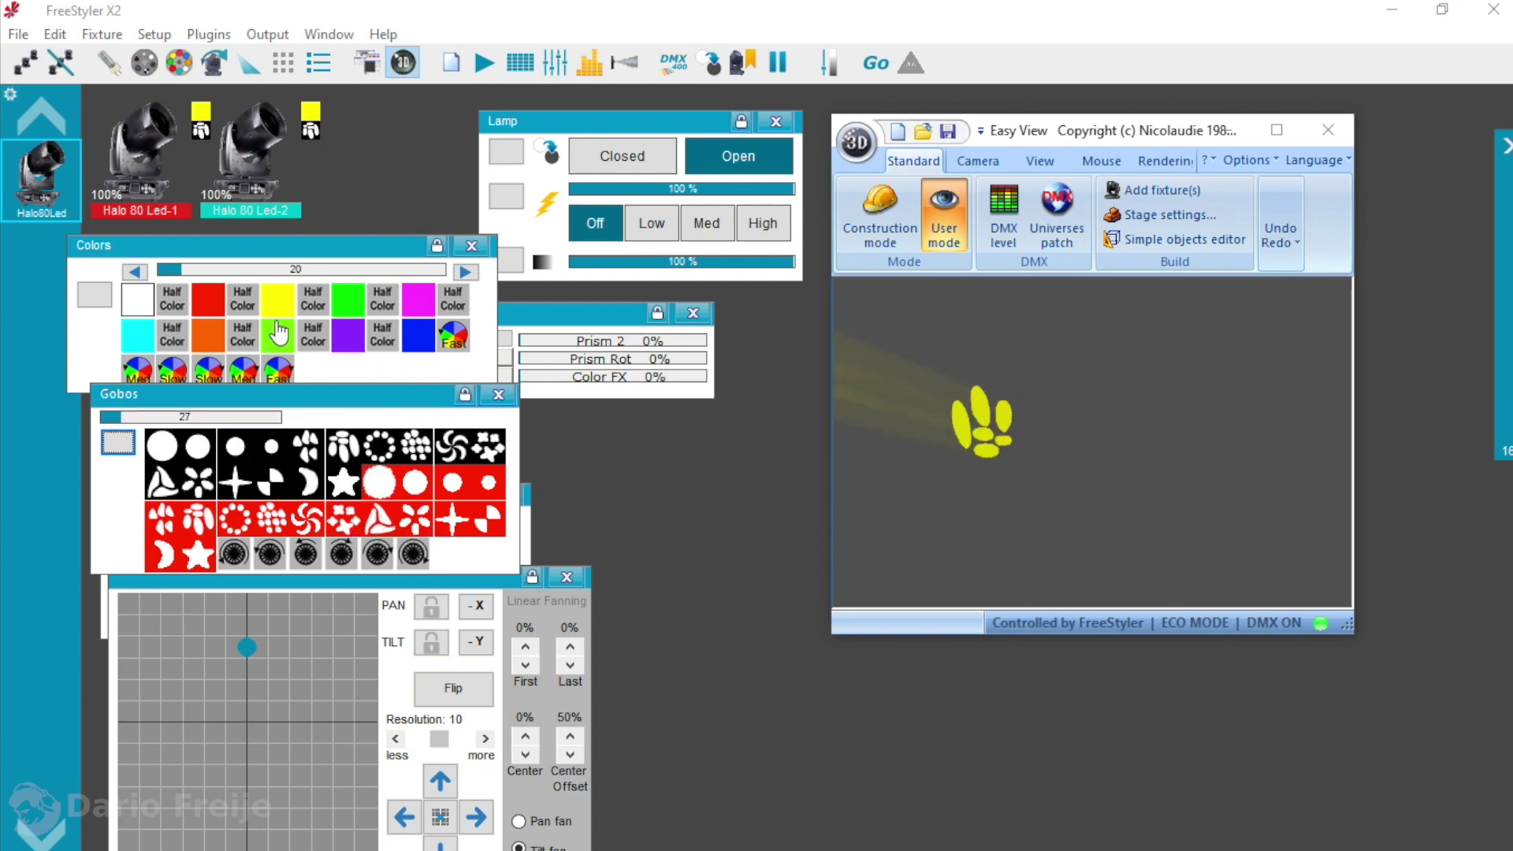
Step: Preview the Half Color positions across both colour rows, along with solid green
{"action": "left_click", "coordinate": [175, 303]}
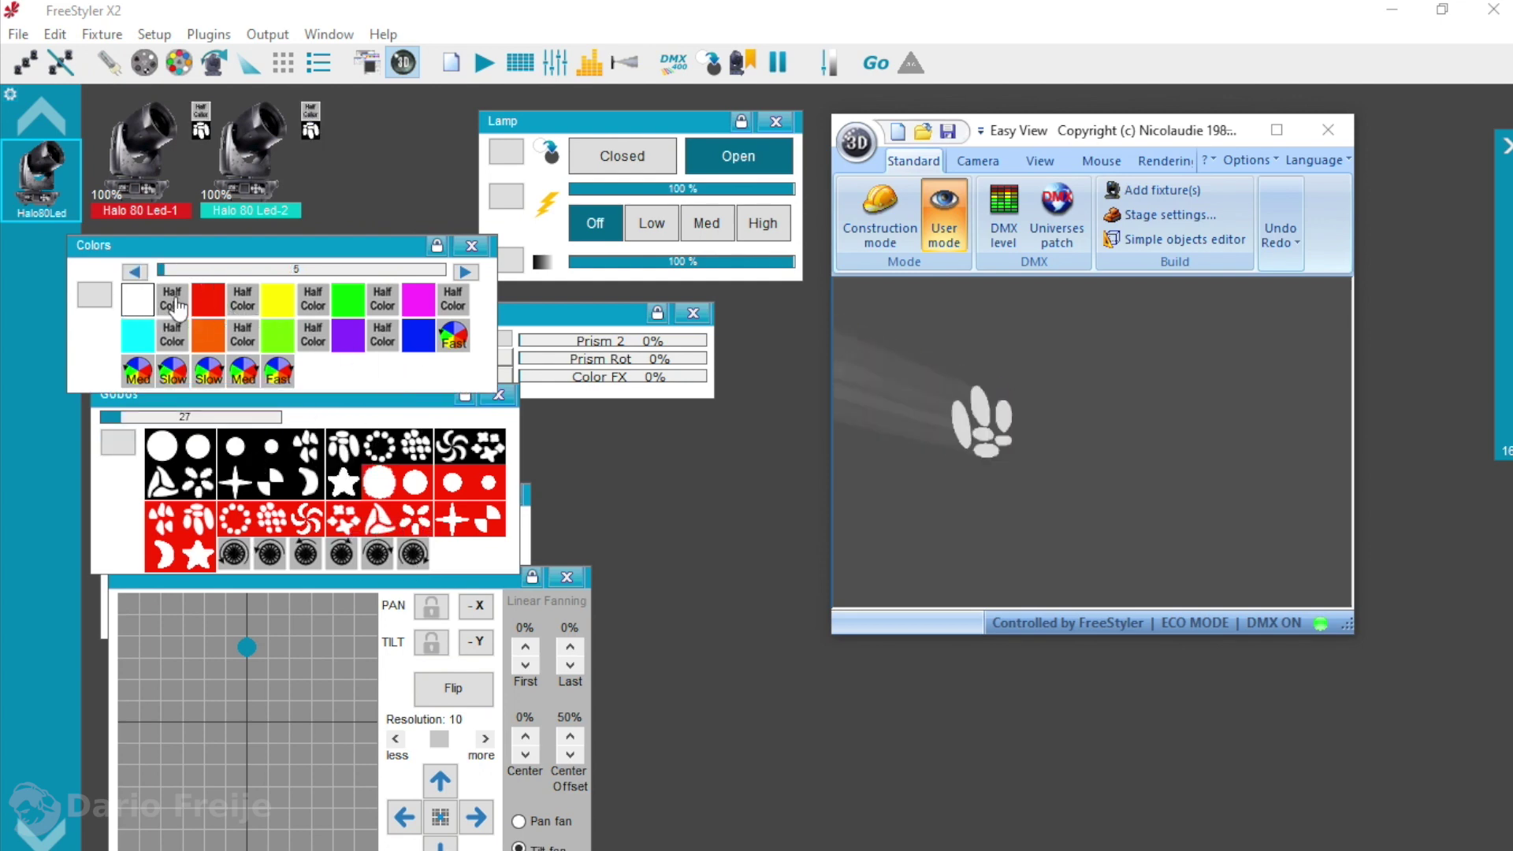
{"action": "left_click", "coordinate": [277, 308]}
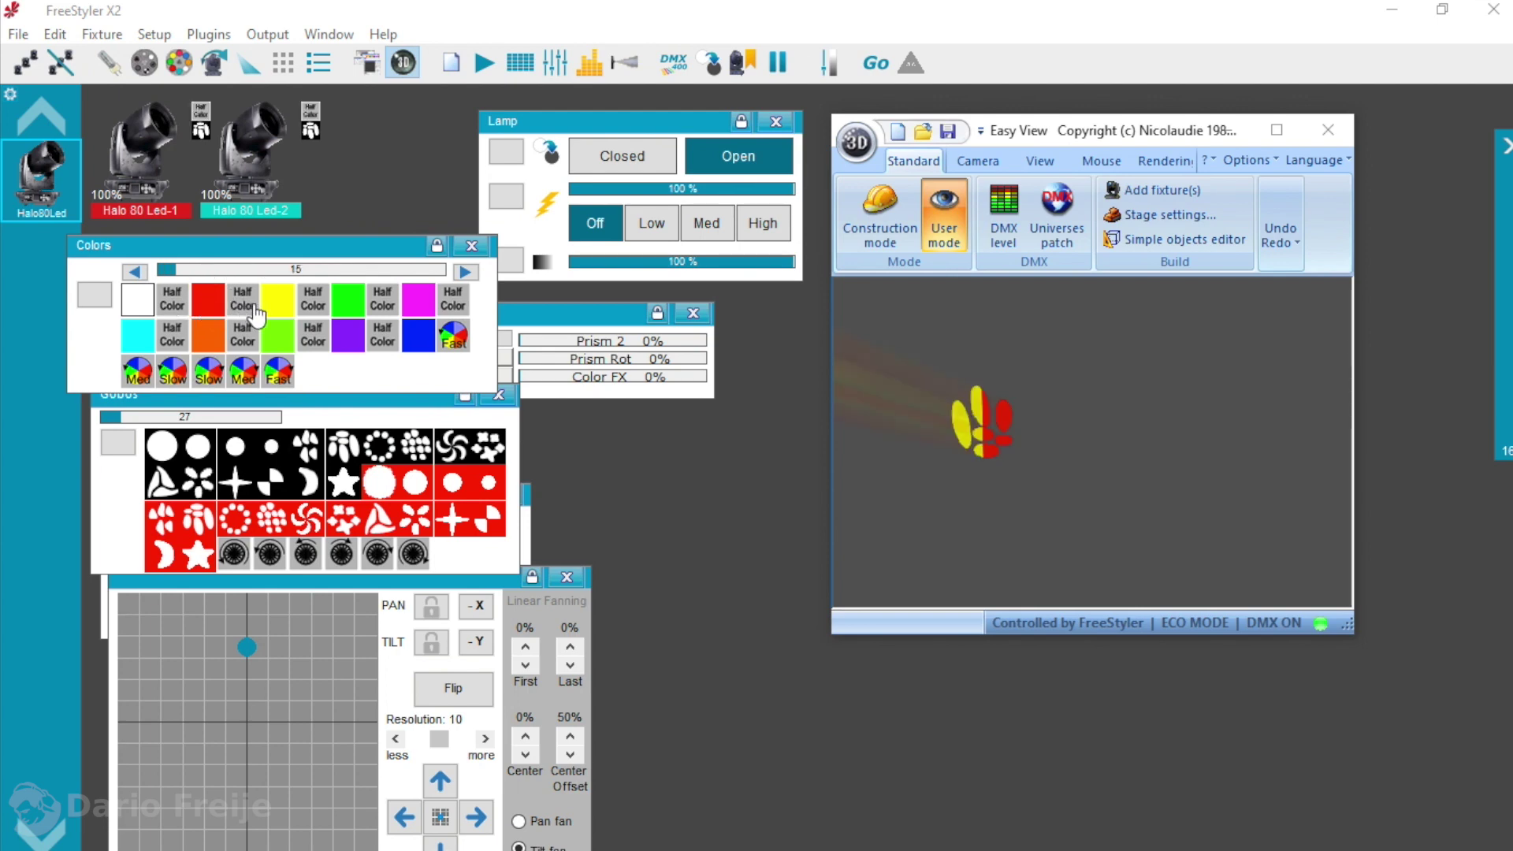
{"action": "left_click", "coordinate": [348, 304]}
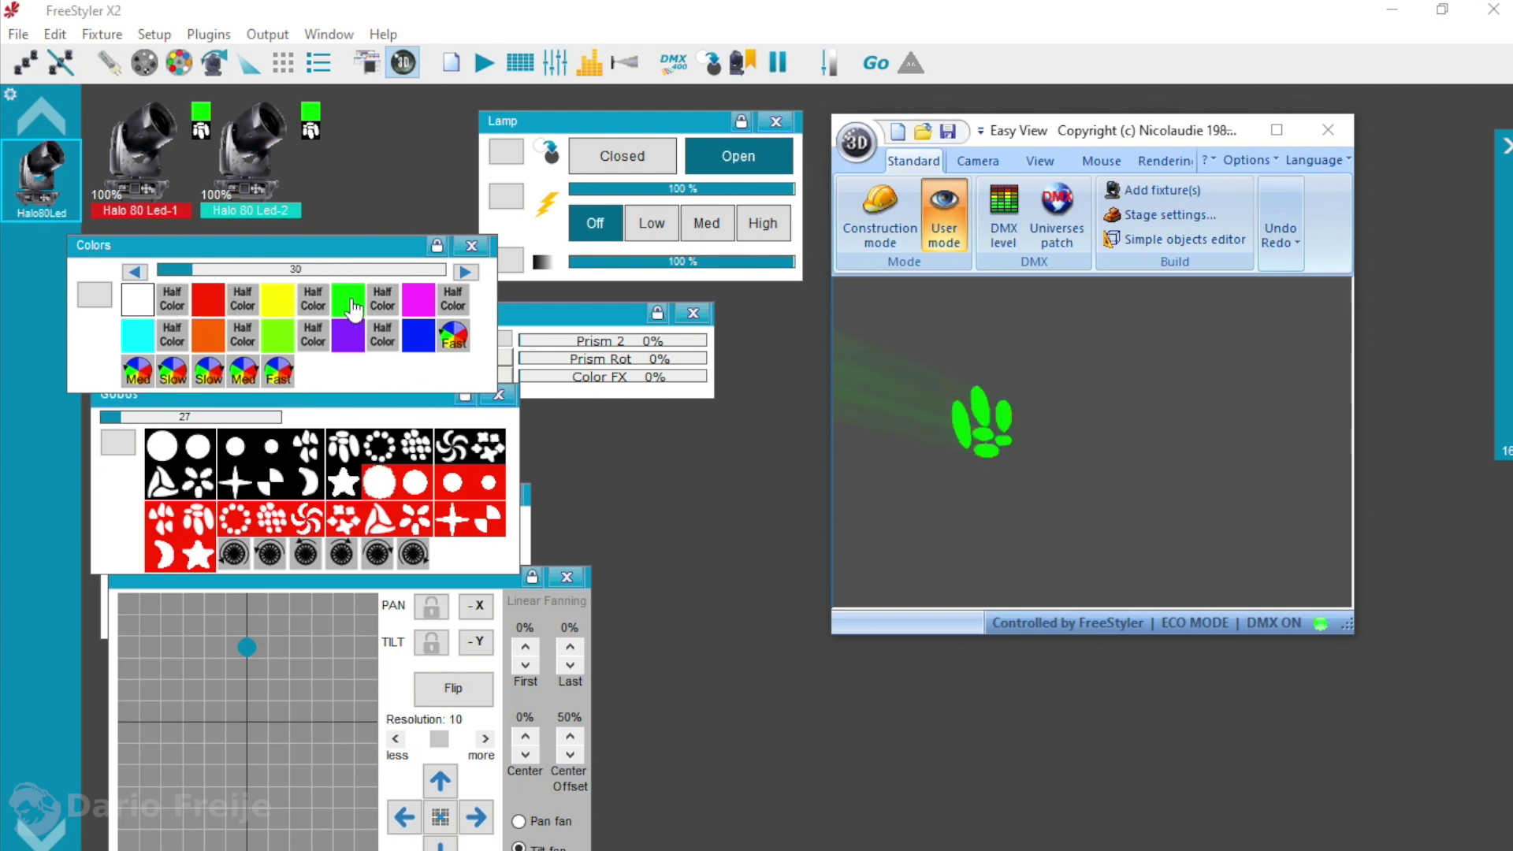
{"action": "left_click", "coordinate": [387, 307]}
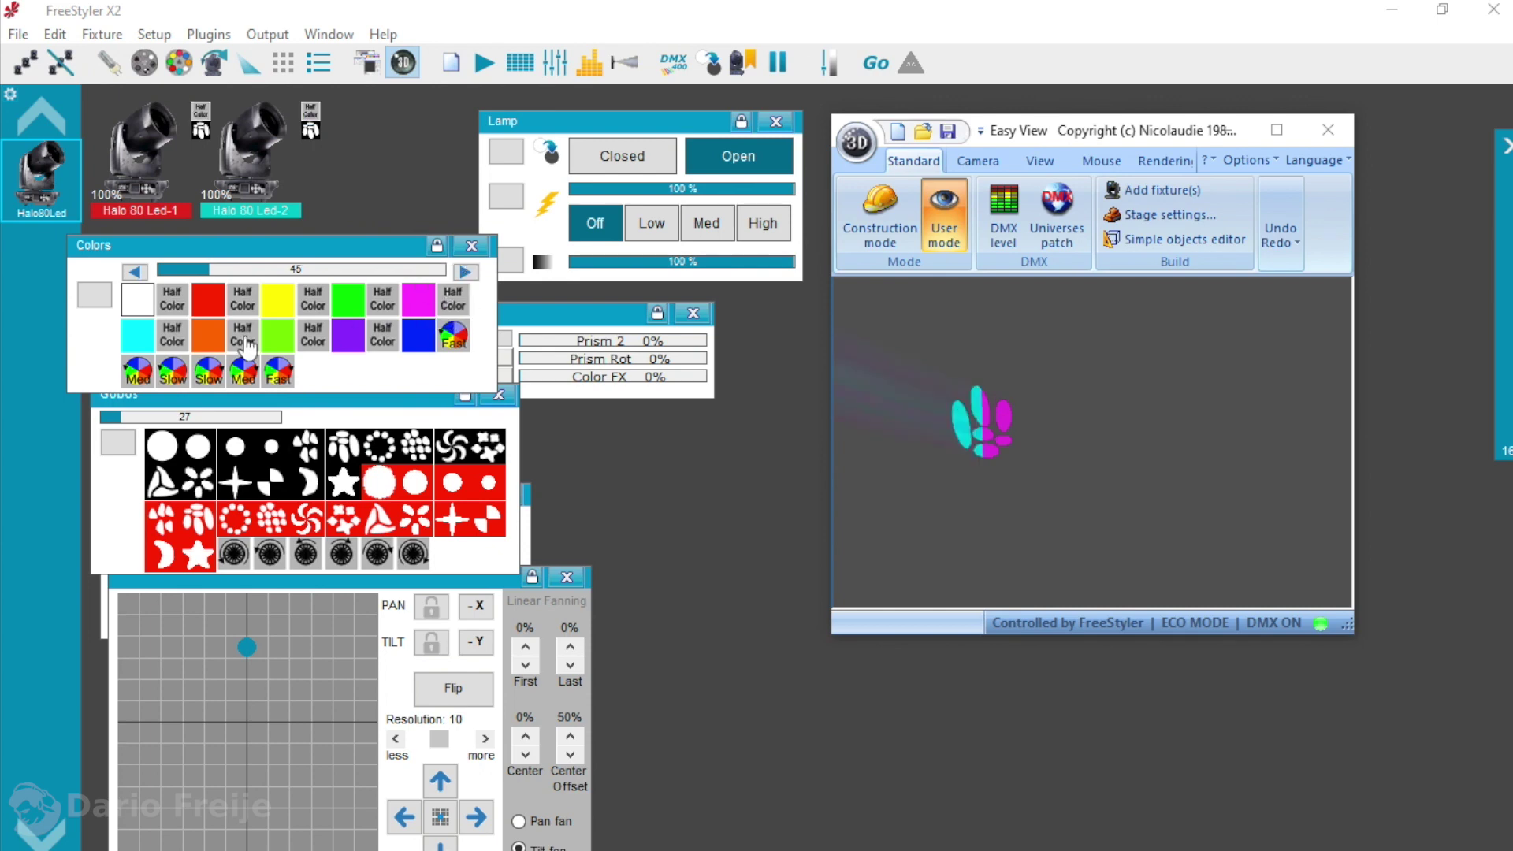
{"action": "left_click", "coordinate": [175, 341]}
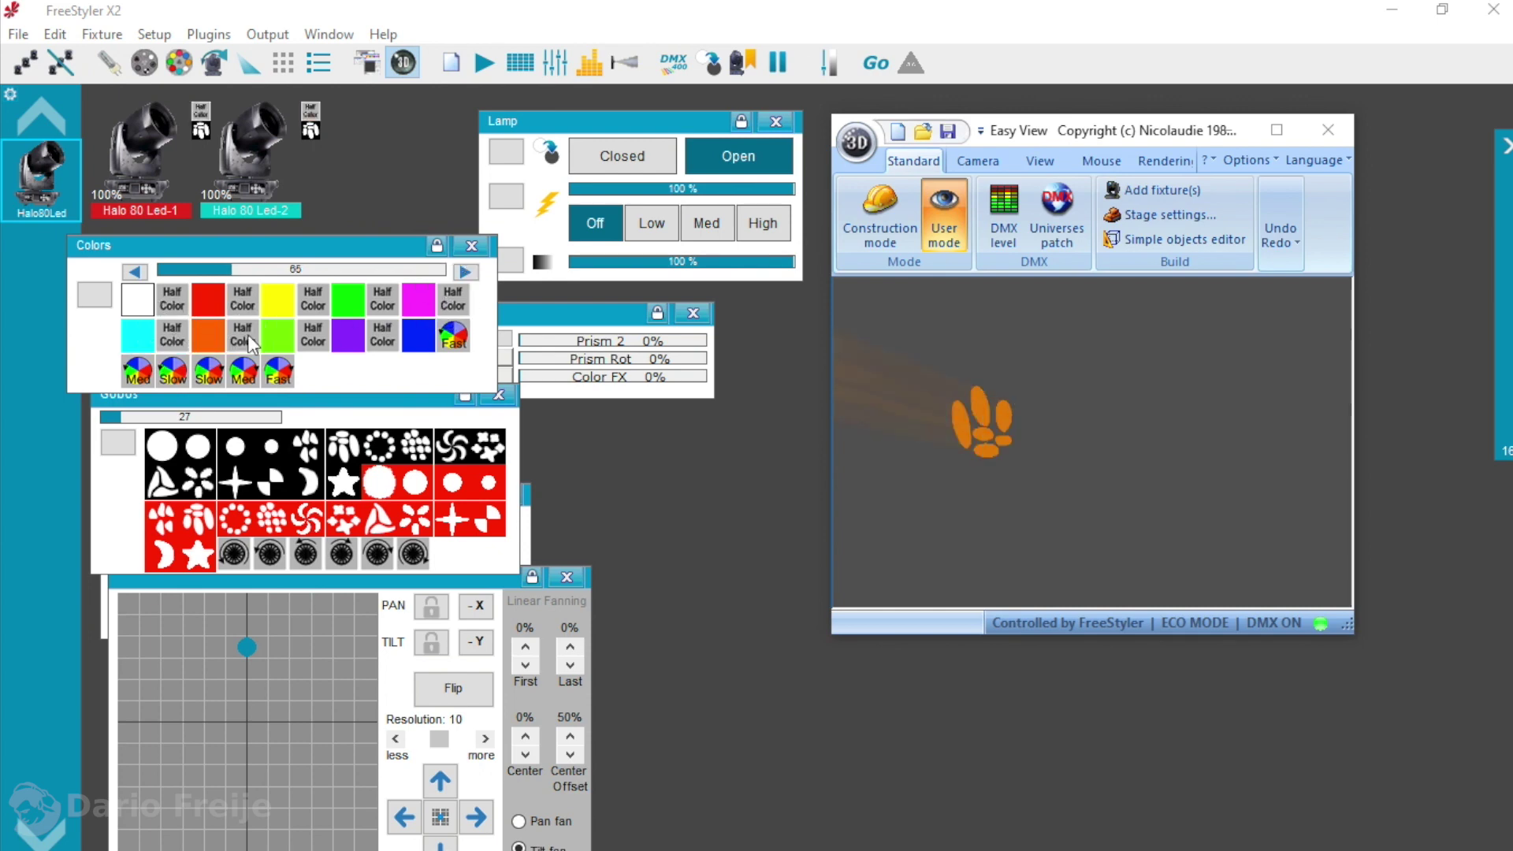
{"action": "left_click", "coordinate": [313, 338]}
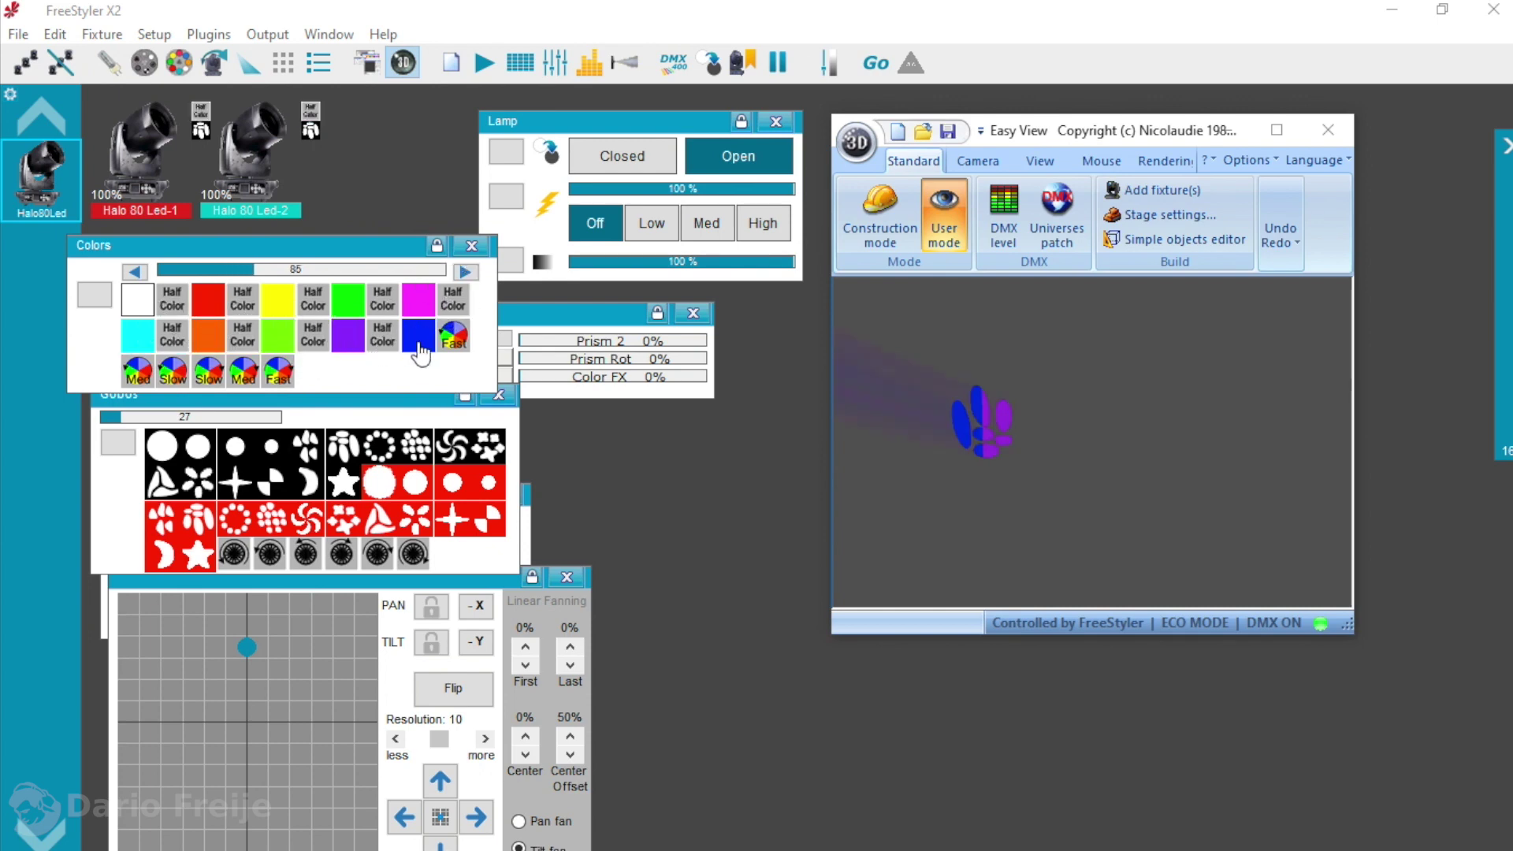
Step: Test the colour wheel rotations at Fast, Slow and Med speeds in both directions, and set both fixtures back to yellow
{"action": "left_click", "coordinate": [454, 335]}
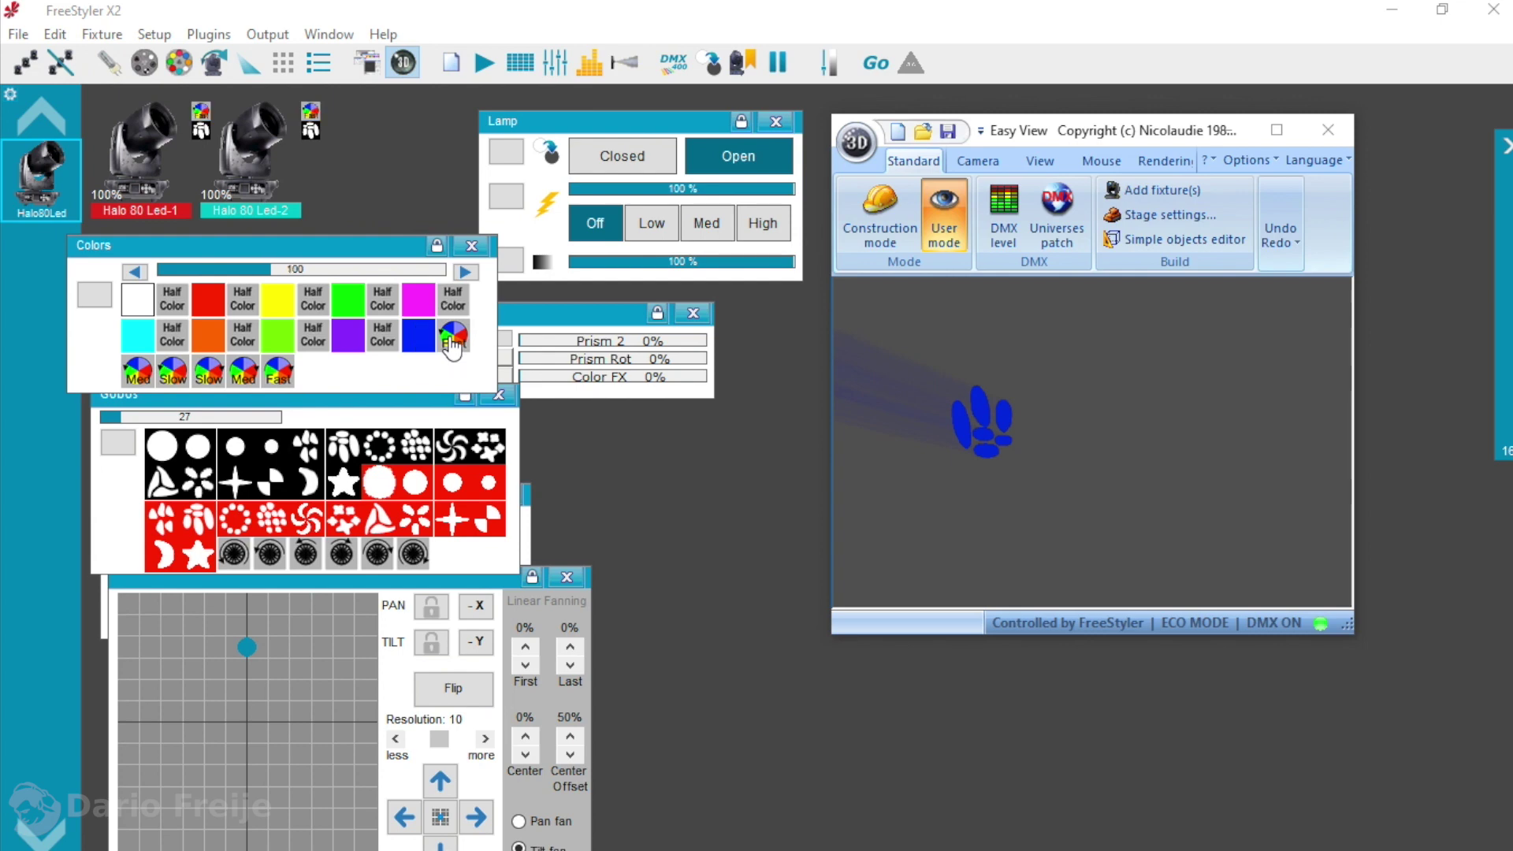
{"action": "left_click", "coordinate": [172, 382]}
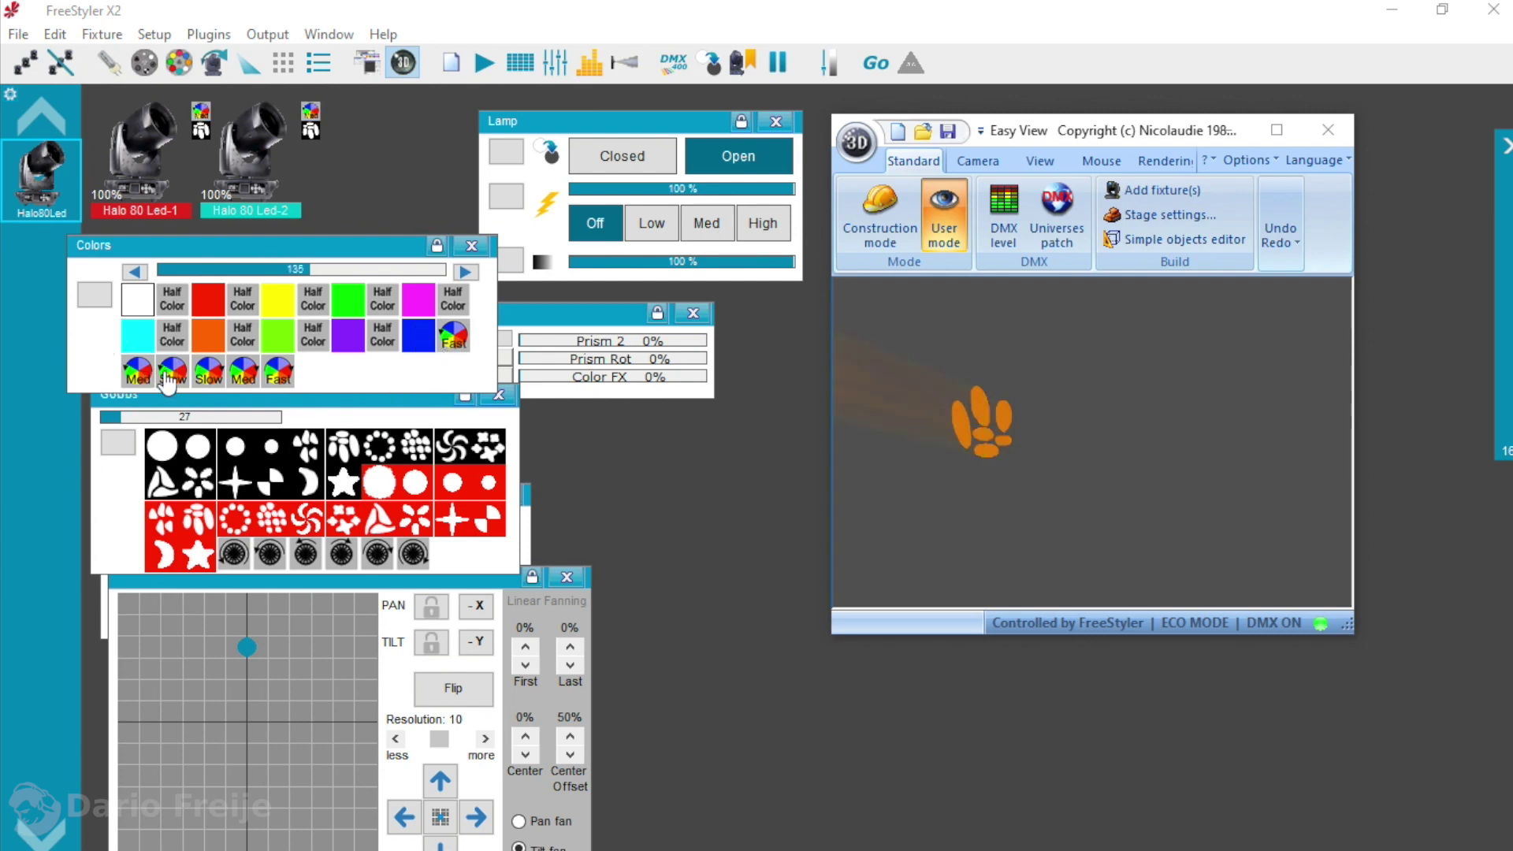
{"action": "left_click", "coordinate": [209, 378]}
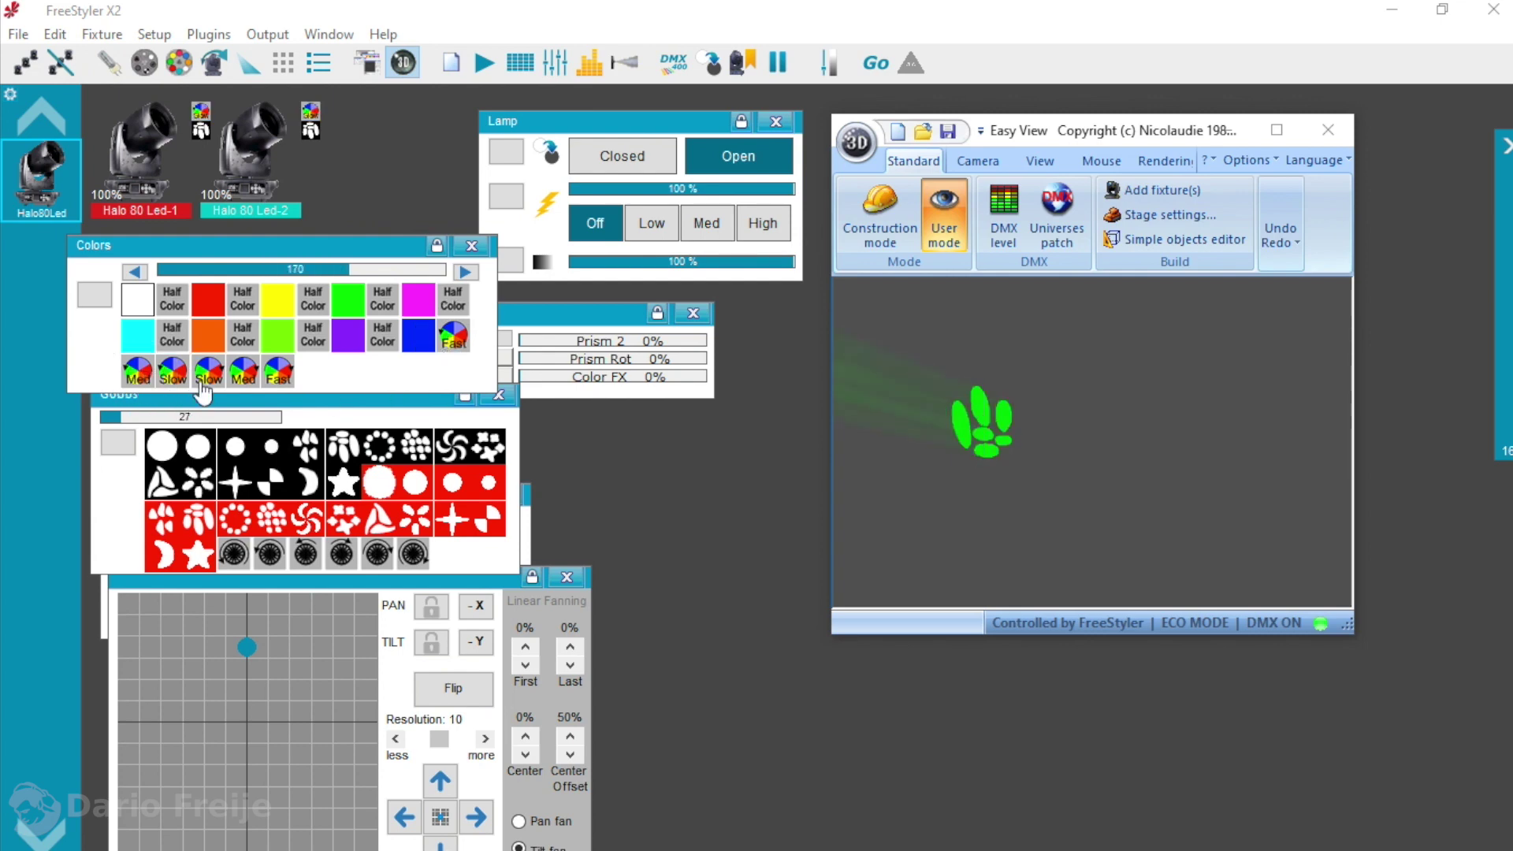
{"action": "left_click", "coordinate": [242, 375]}
{"action": "left_click", "coordinate": [278, 374]}
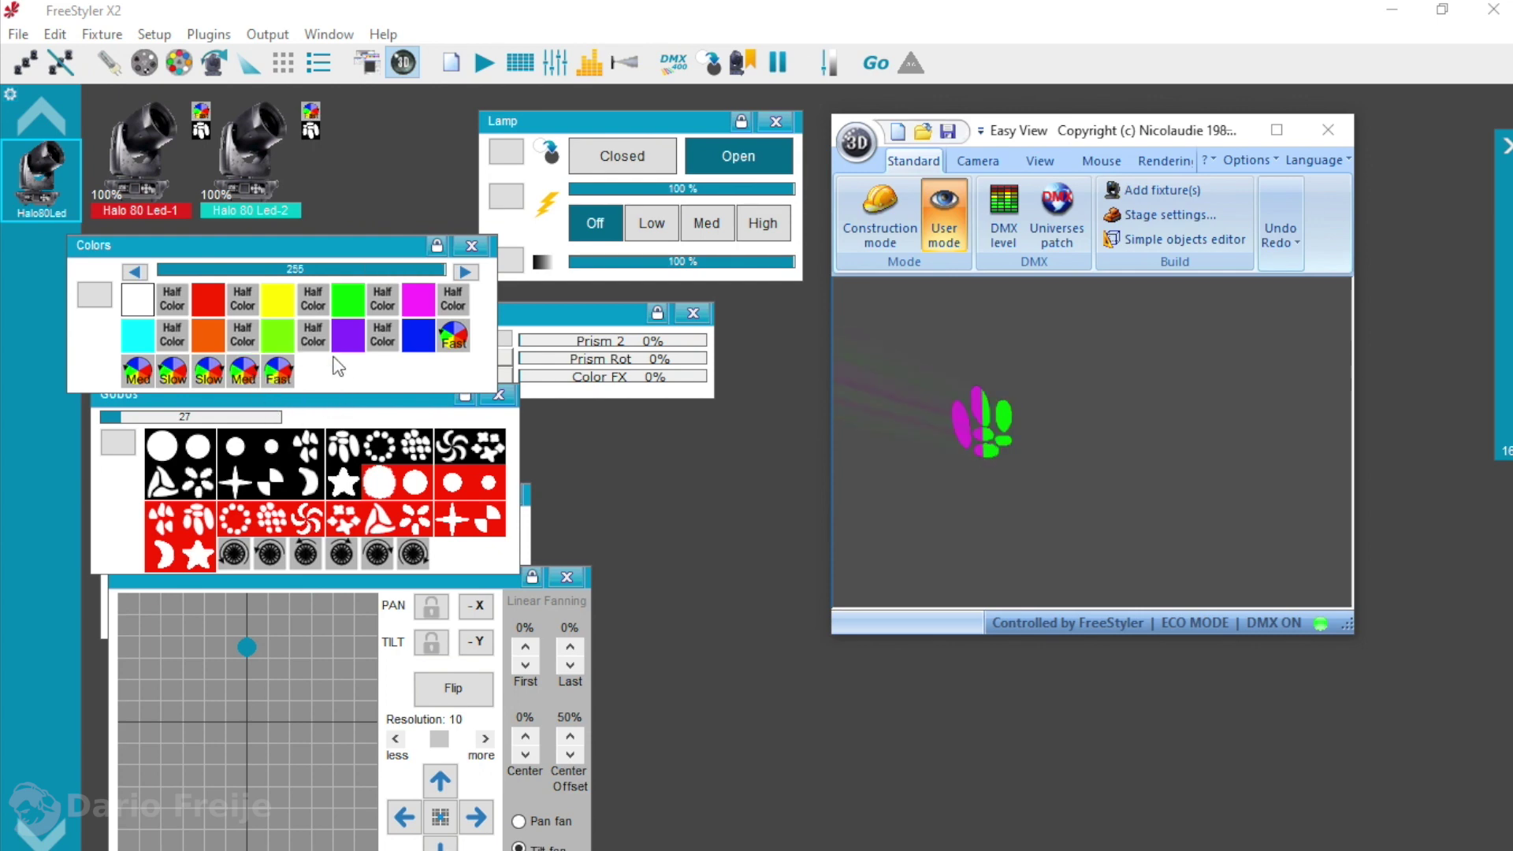
{"action": "left_click", "coordinate": [277, 299]}
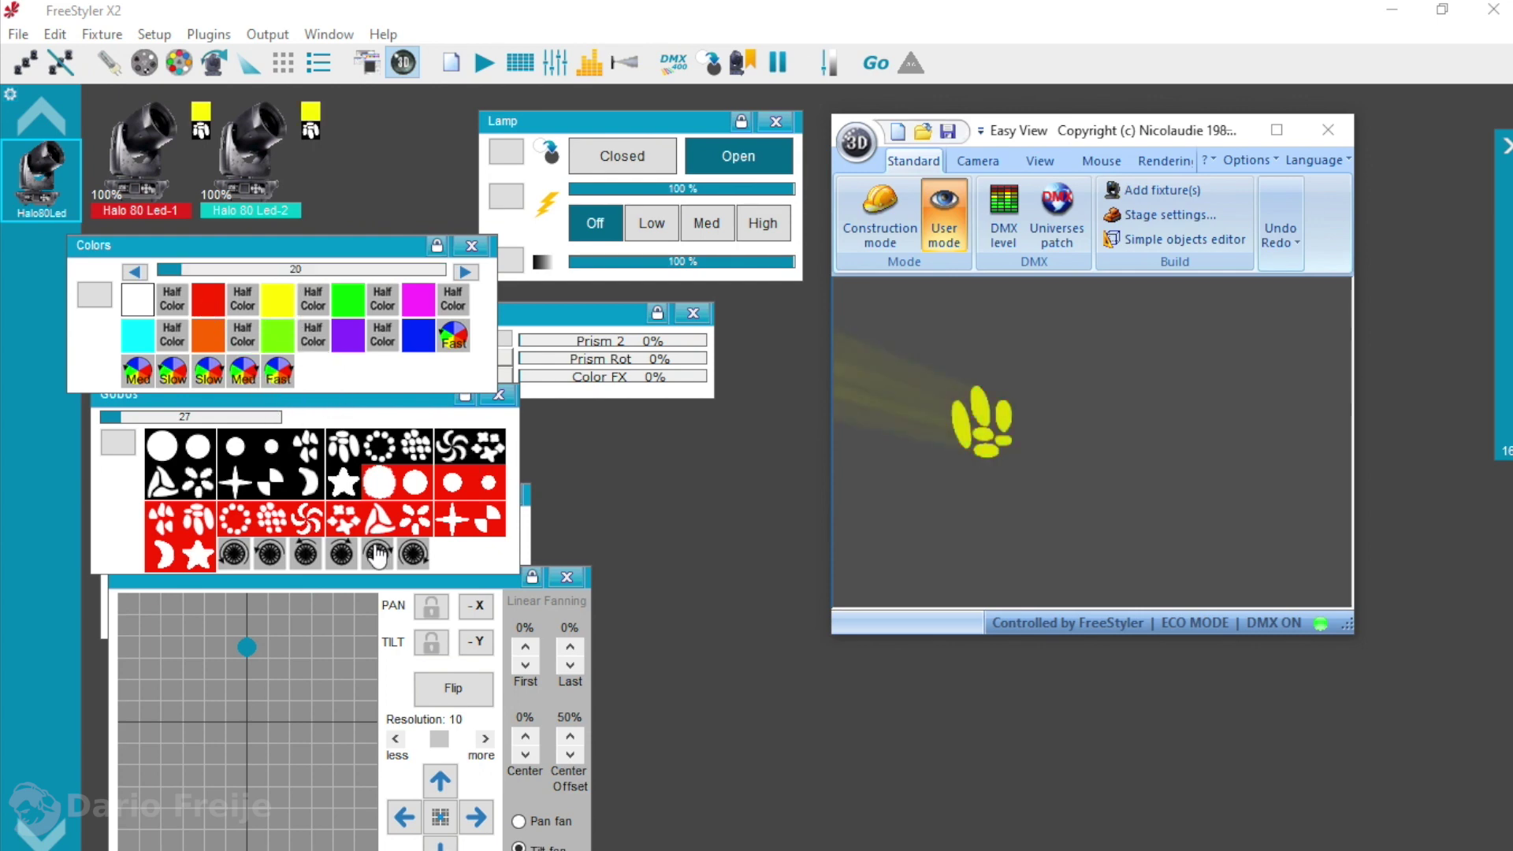
Step: Pan and tilt both fixtures so their beams land on the floor, with both fixtures framed in the 3D view
{"action": "left_click_drag", "start_coordinate": [253, 632], "coordinate": [201, 632]}
{"action": "left_click", "coordinate": [1118, 425]}
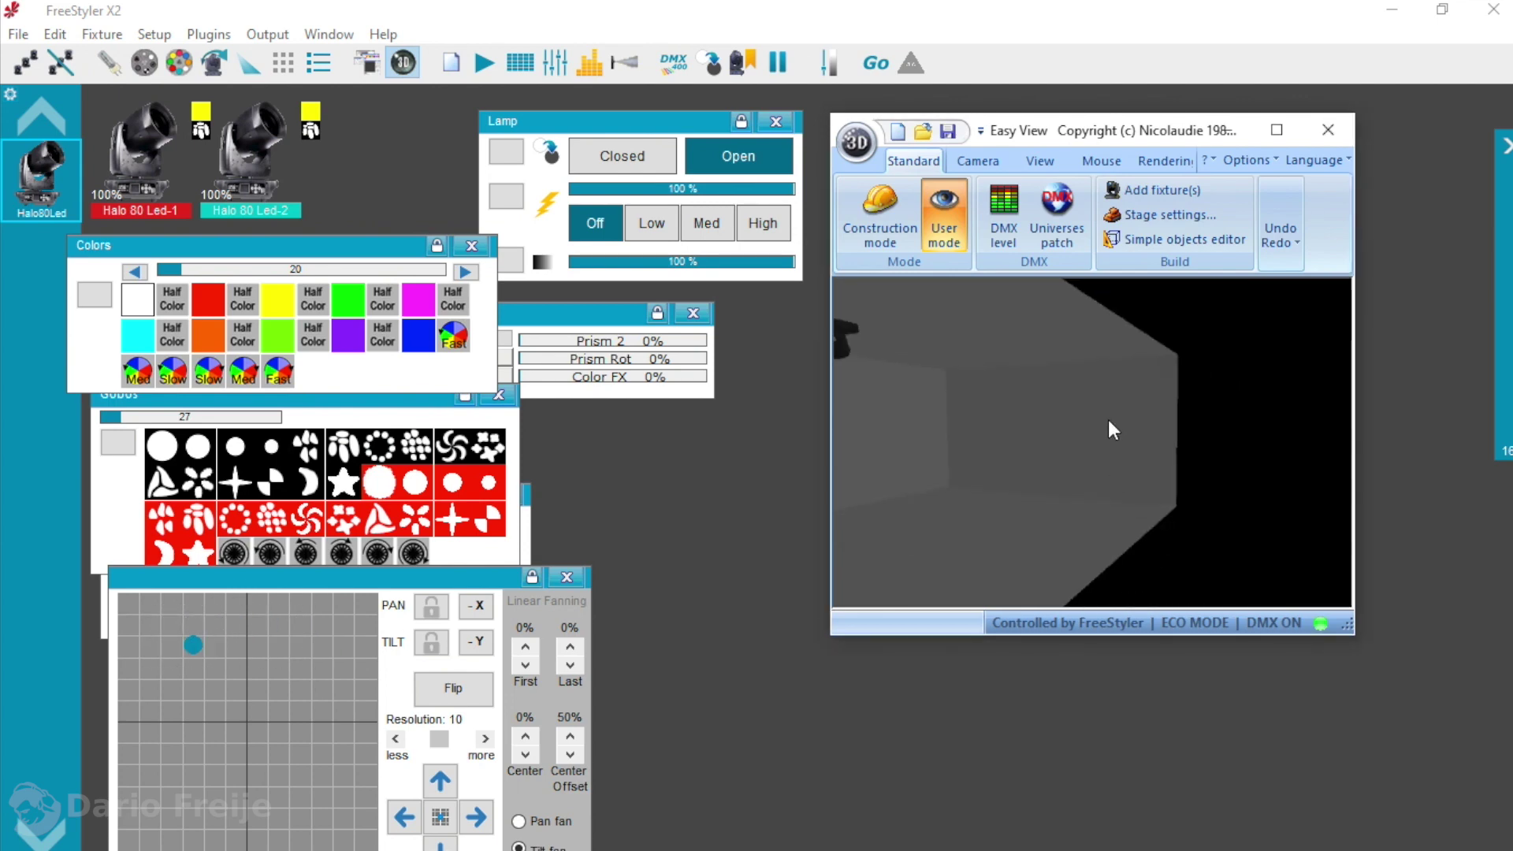
{"action": "left_click_drag", "start_coordinate": [1108, 419], "coordinate": [1139, 423]}
{"action": "left_click_drag", "start_coordinate": [260, 733], "coordinate": [244, 665]}
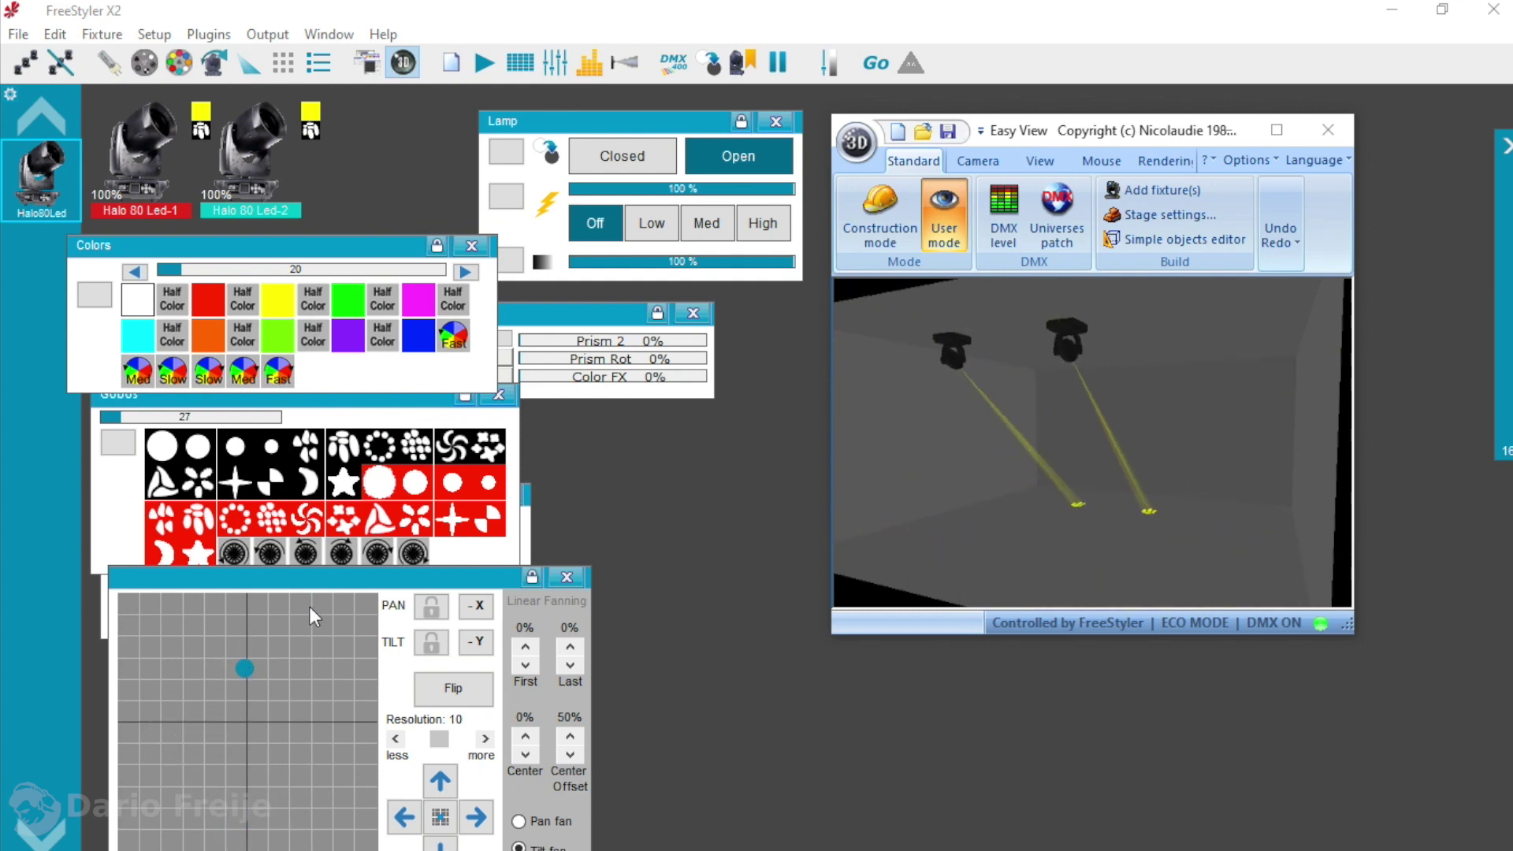
Step: Open the movement shape editor for the fixtures and choose the Square big shape
{"action": "left_click_drag", "start_coordinate": [314, 579], "coordinate": [354, 315]}
{"action": "left_click", "coordinate": [192, 650]}
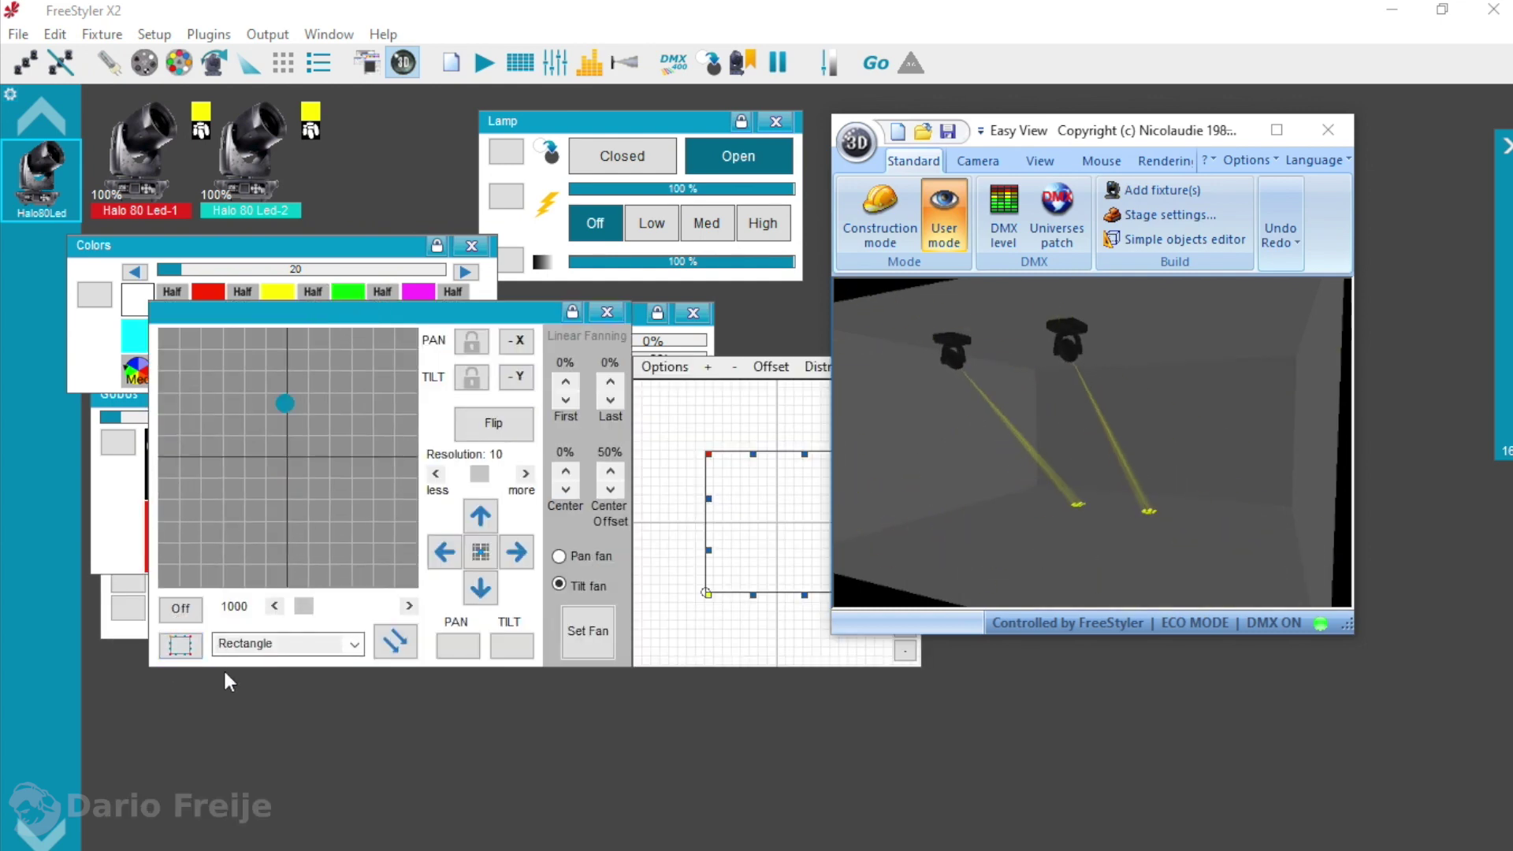
{"action": "left_click_drag", "start_coordinate": [494, 315], "coordinate": [442, 336]}
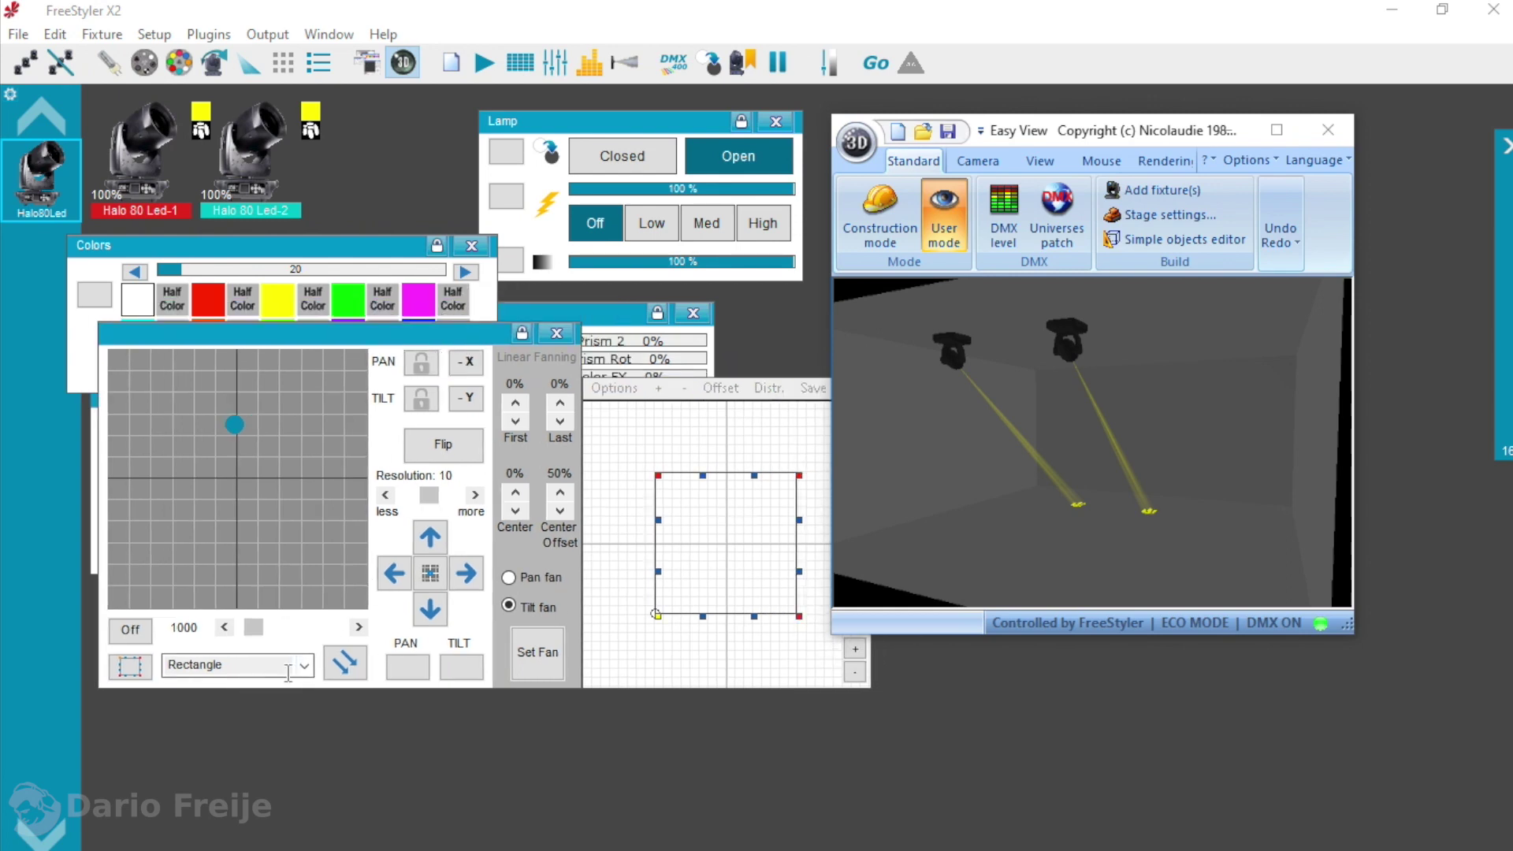
{"action": "left_click", "coordinate": [304, 667]}
{"action": "left_click", "coordinate": [199, 388]}
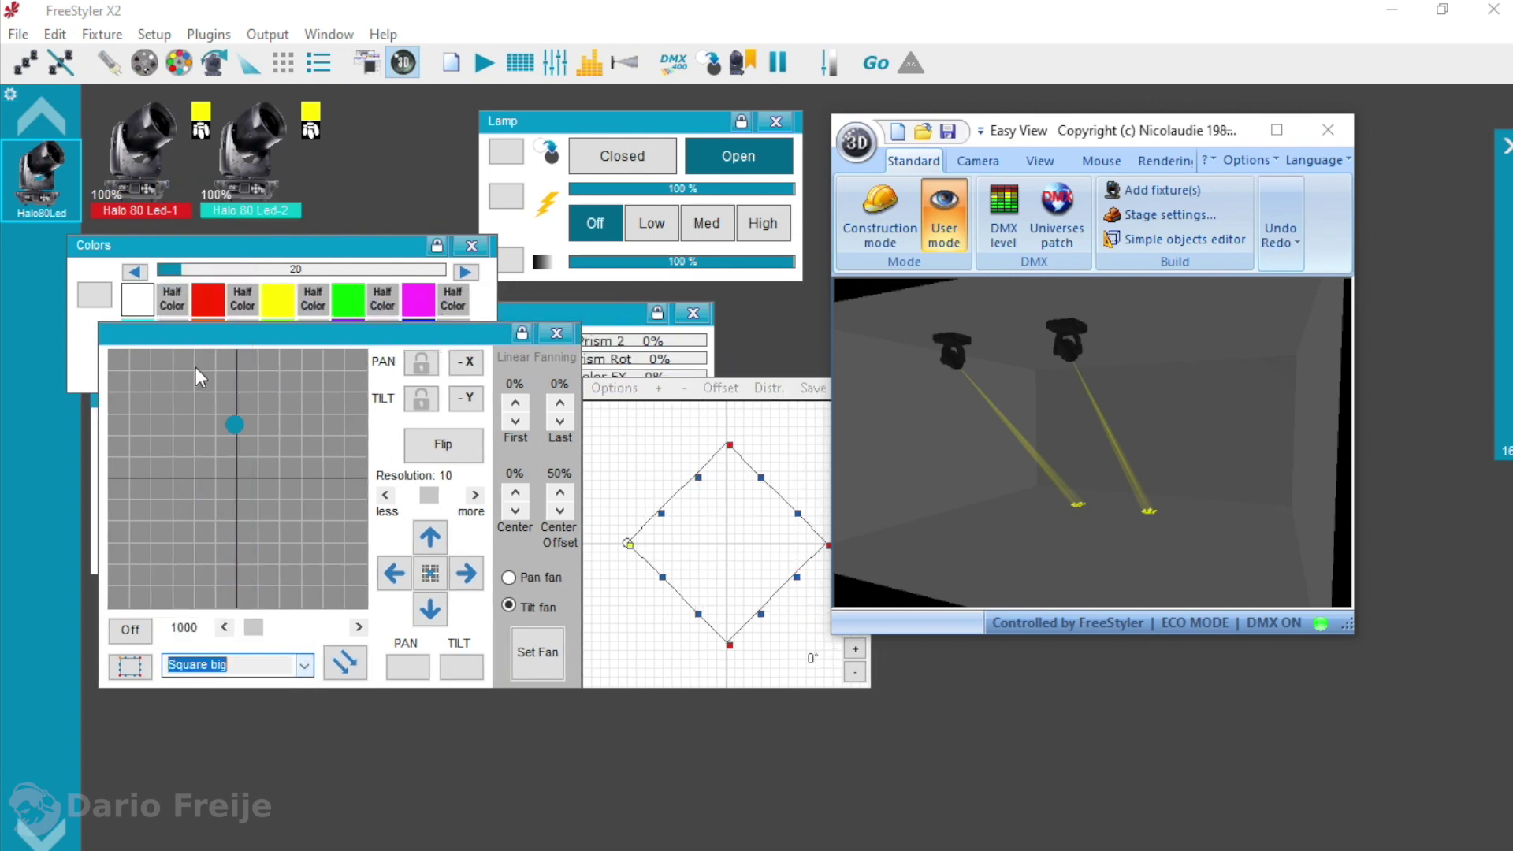
Step: Shrink the Square big shape by four increments, shift it above the horizontal centre line and start the movement
{"action": "left_click", "coordinate": [684, 388]}
{"action": "left_click", "coordinate": [684, 388]}
{"action": "left_click", "coordinate": [684, 388]}
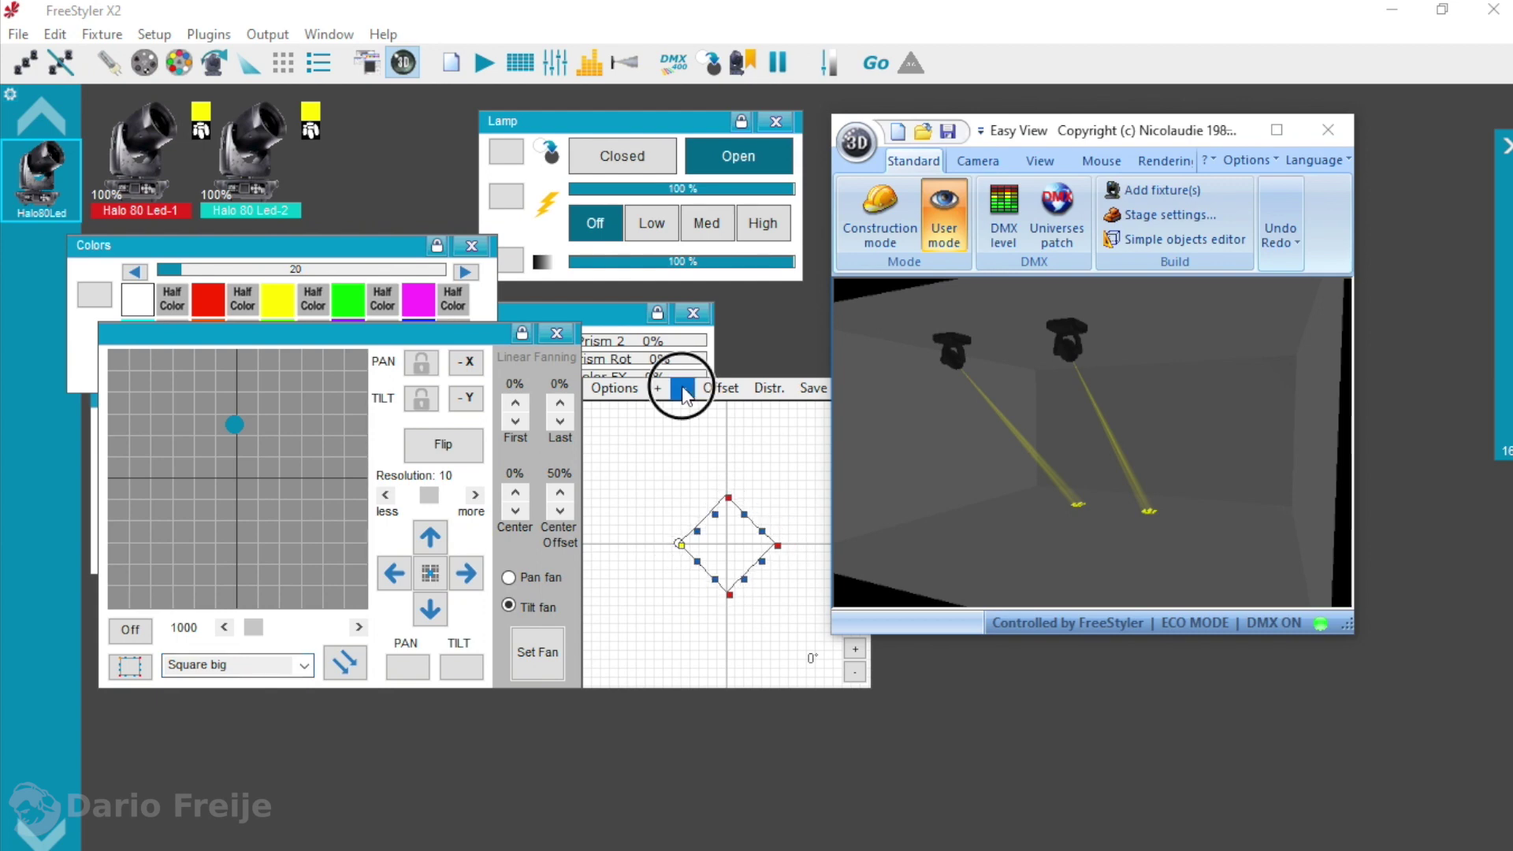
{"action": "left_click", "coordinate": [684, 388]}
{"action": "left_click_drag", "start_coordinate": [707, 549], "coordinate": [706, 487]}
{"action": "left_click", "coordinate": [146, 632]}
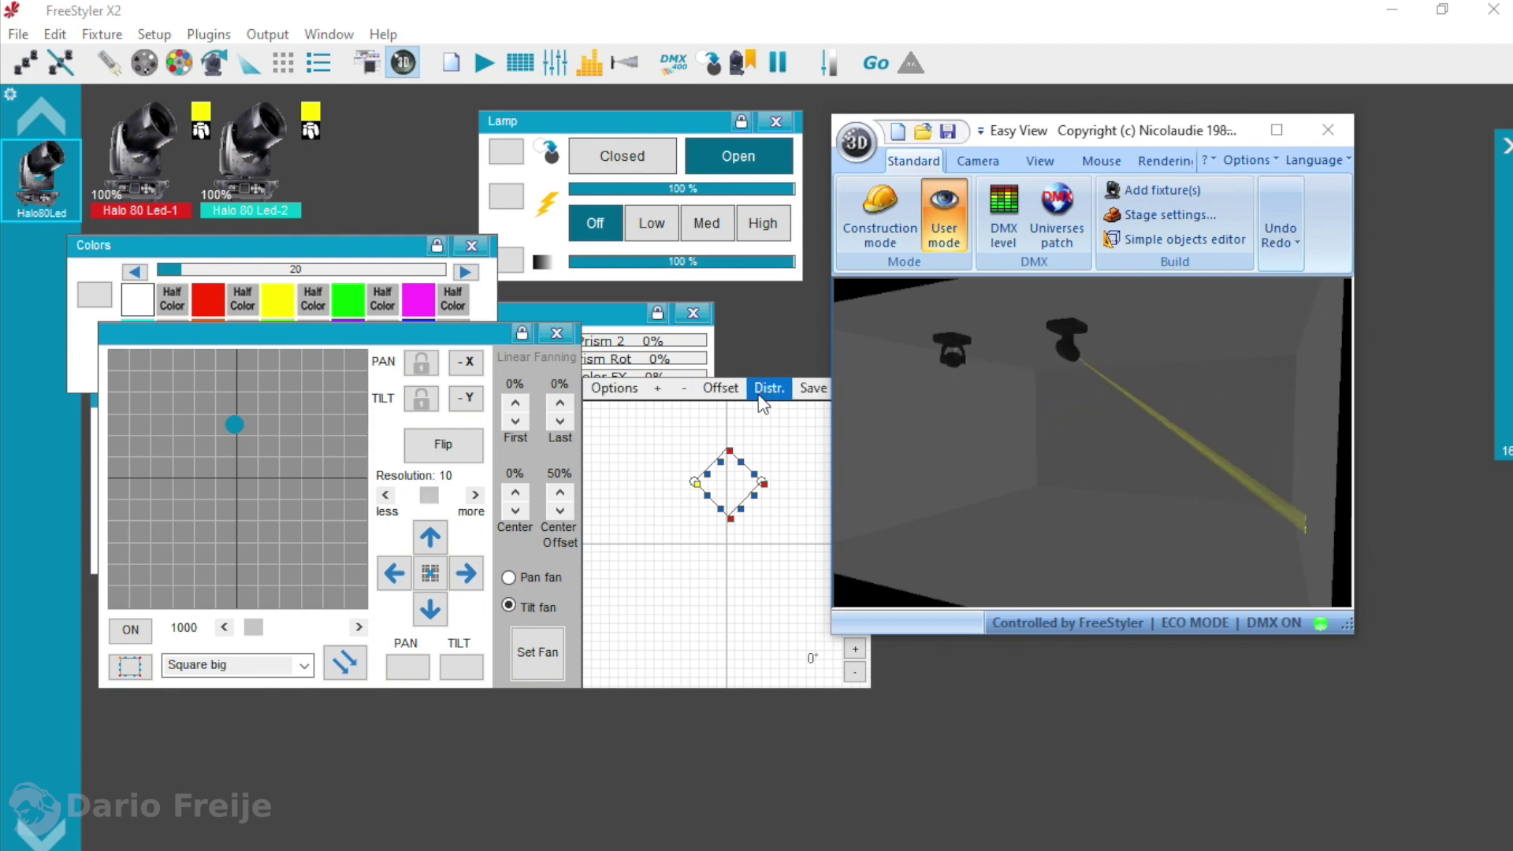
Step: Uncover the Beam controls, set the first beam channel to 53 % and stop the shape movement
{"action": "left_click_drag", "start_coordinate": [455, 341], "coordinate": [450, 693]}
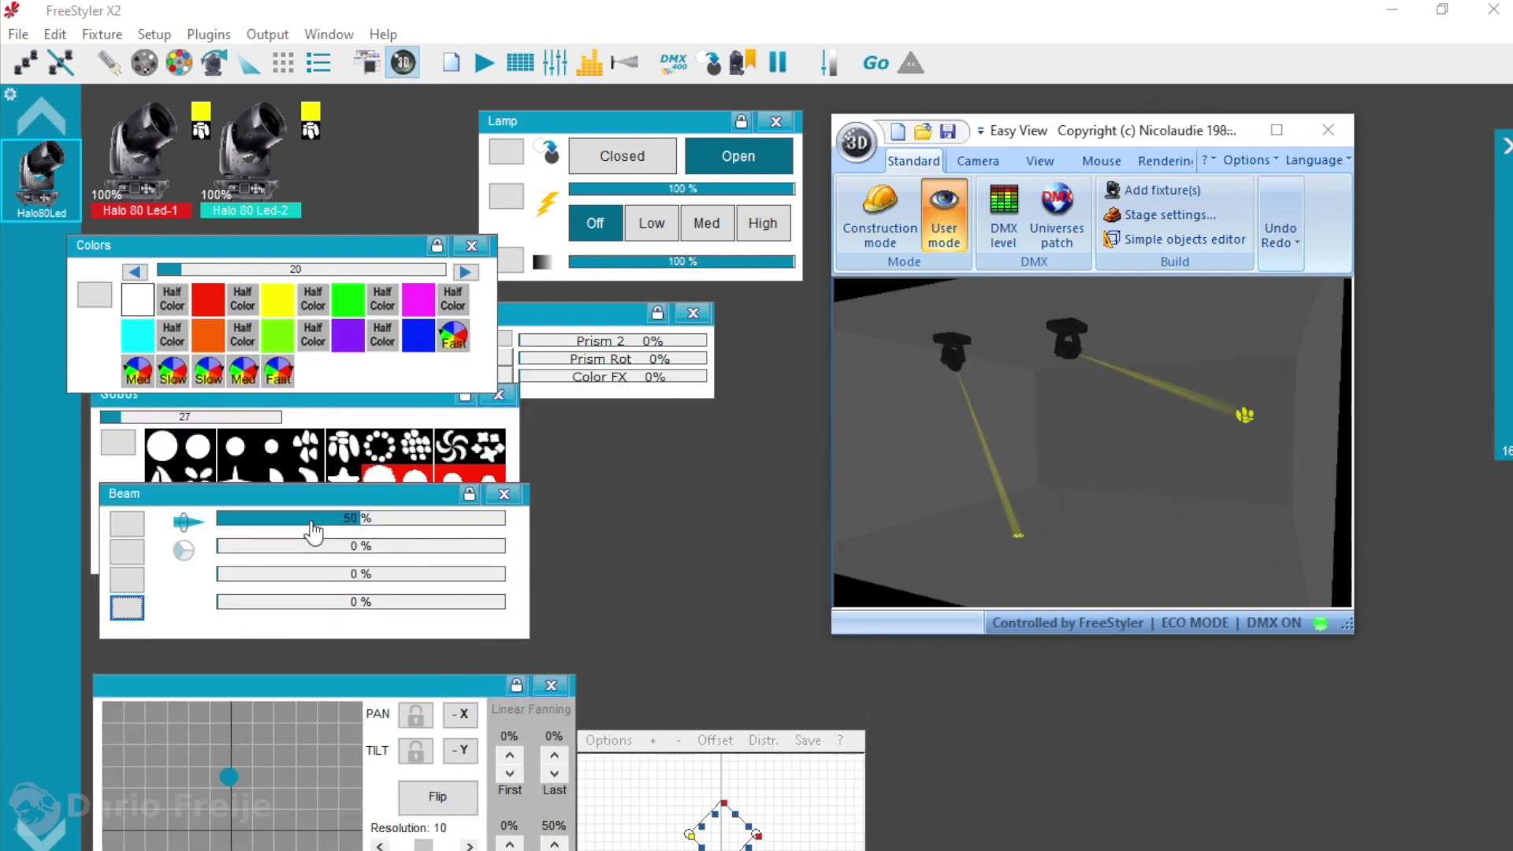
{"action": "left_click_drag", "start_coordinate": [311, 522], "coordinate": [370, 522]}
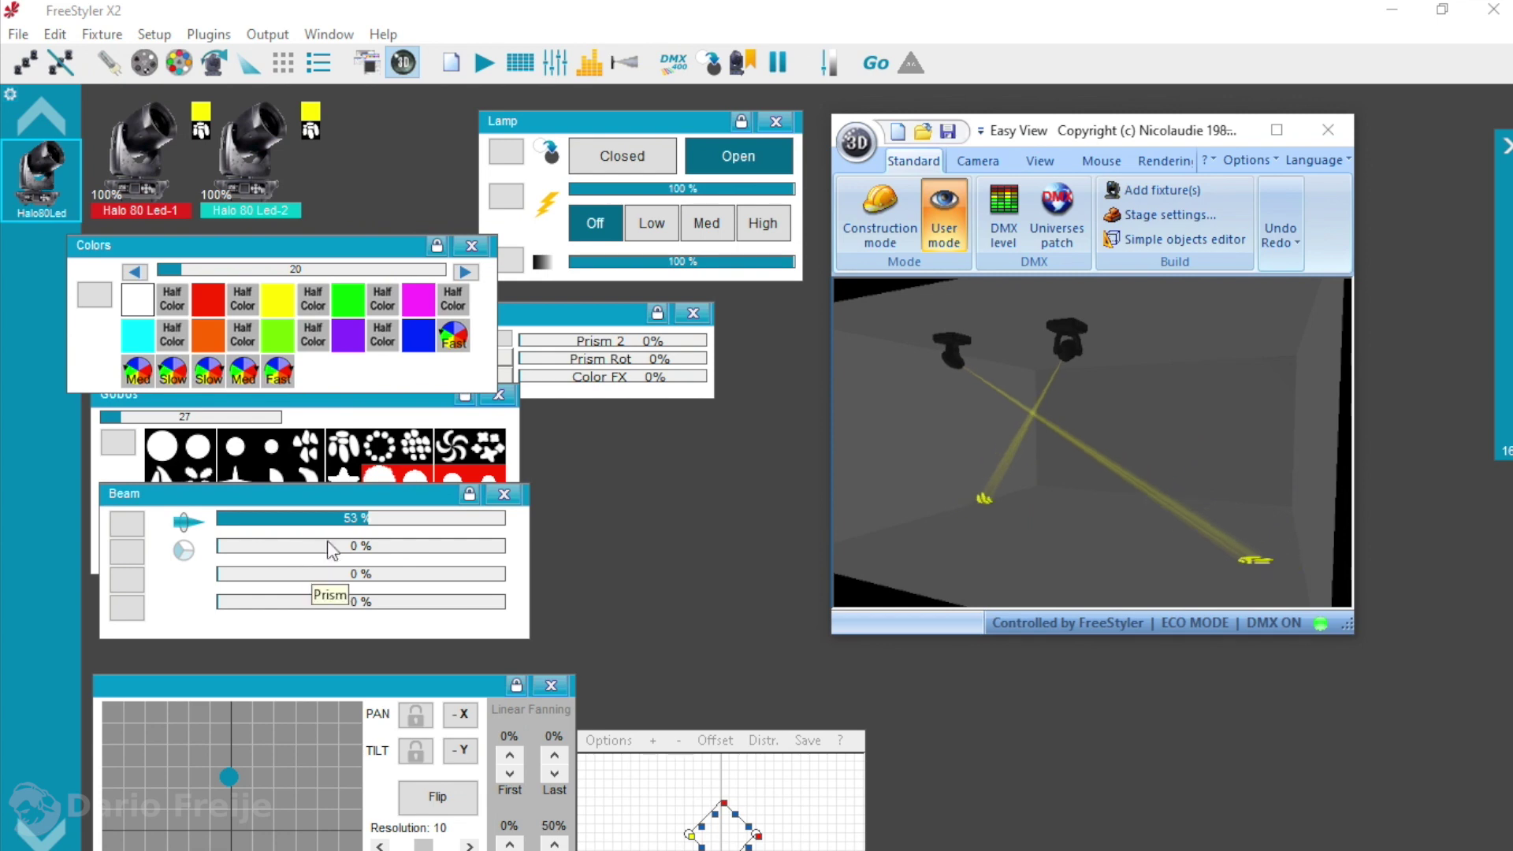
{"action": "left_click_drag", "start_coordinate": [371, 691], "coordinate": [409, 506]}
{"action": "left_click", "coordinate": [219, 750]}
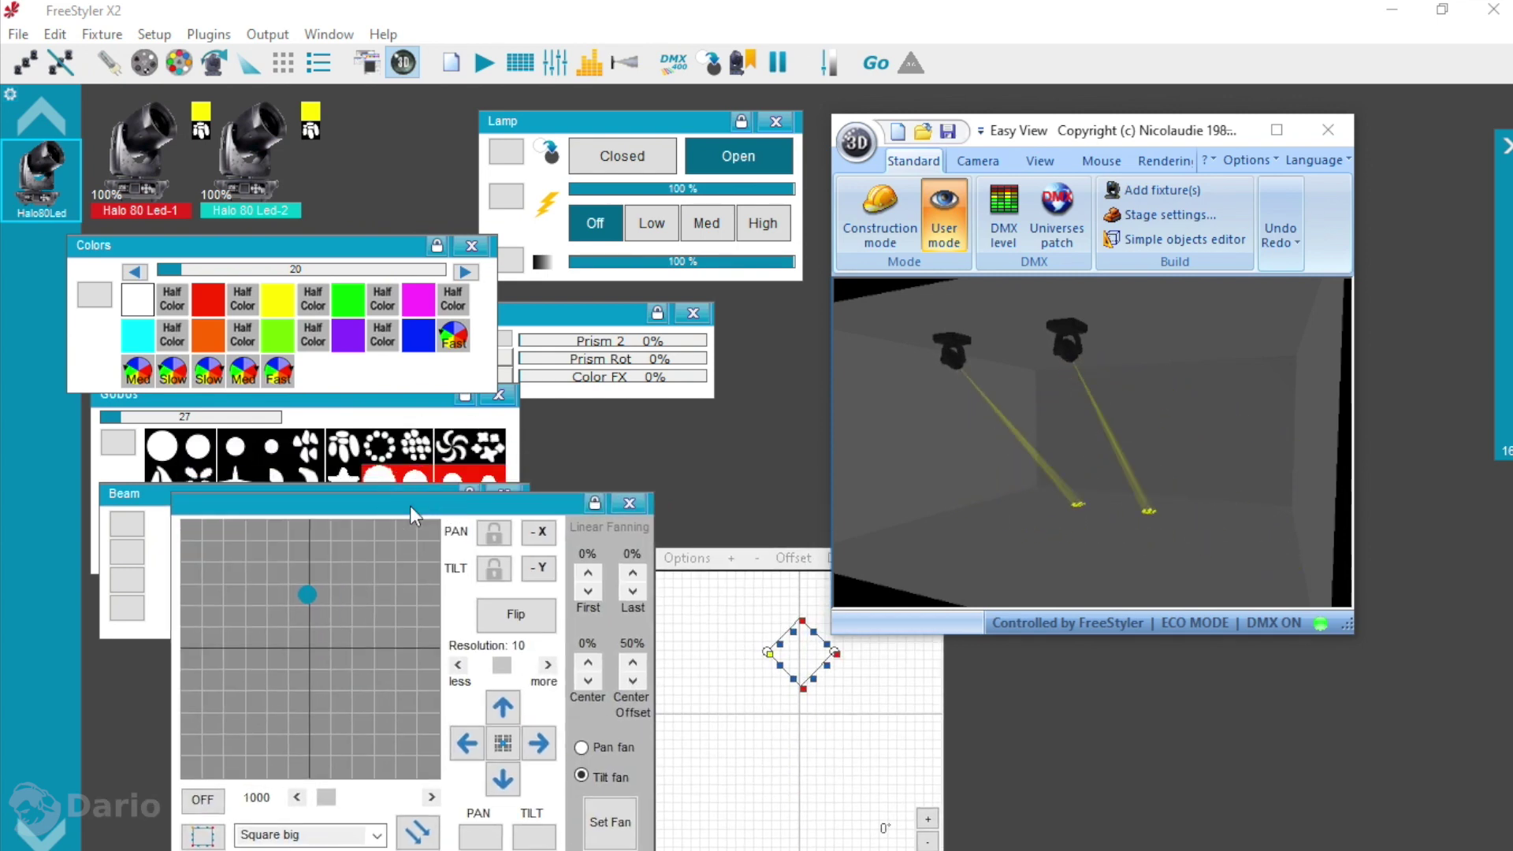
Step: Aim both fixtures at the wall, inspect the projected gobo up close and set the first beam channel to 49 %
{"action": "left_click_drag", "start_coordinate": [308, 597], "coordinate": [314, 573]}
{"action": "scroll", "coordinate": [1062, 465], "scroll_direction": "up", "scroll_amount": 3}
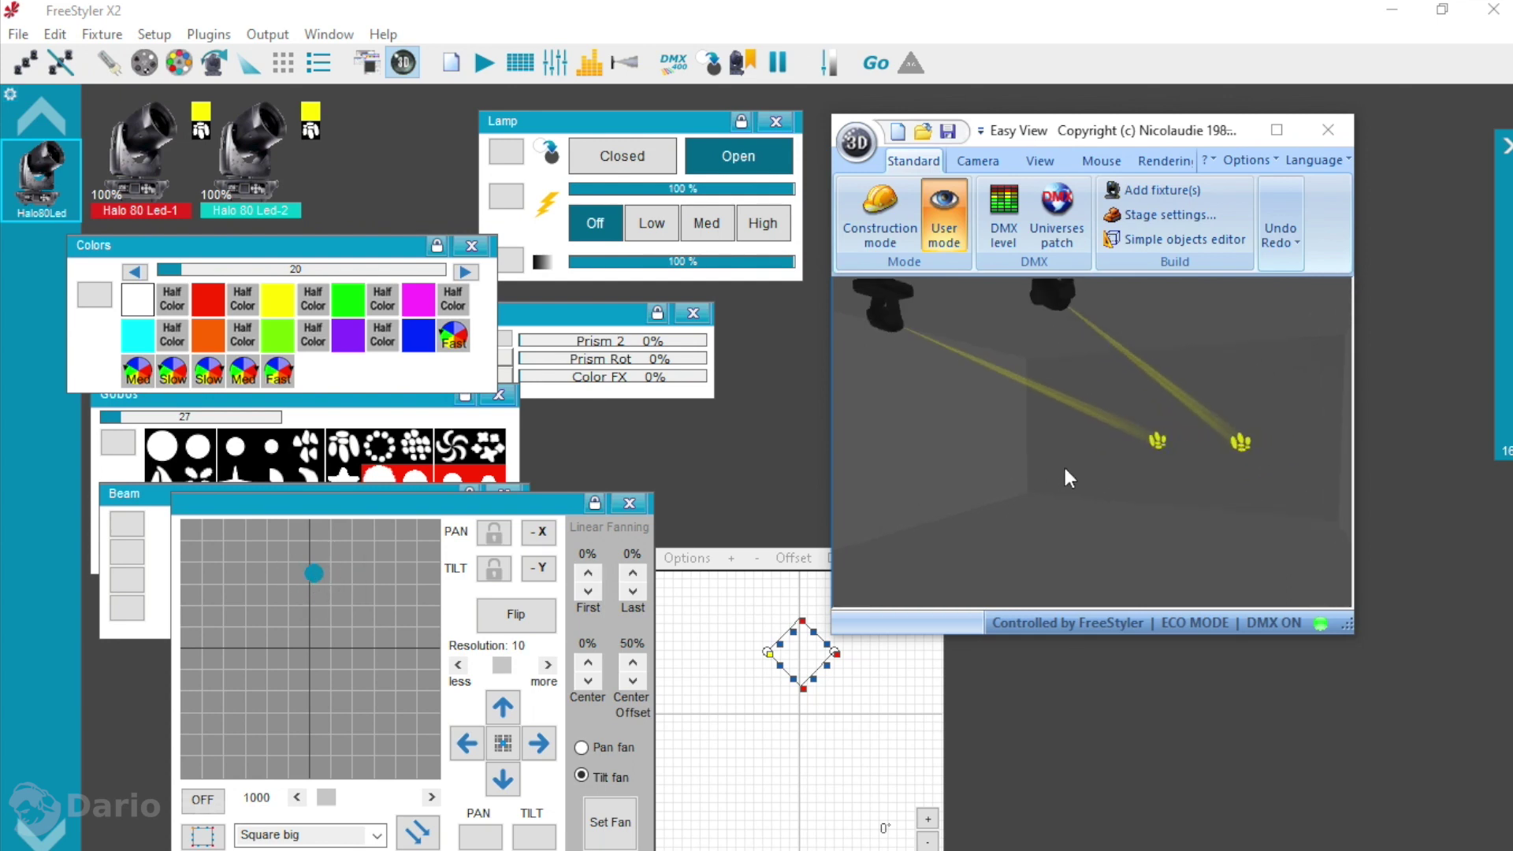
{"action": "scroll", "coordinate": [1169, 472], "scroll_direction": "up", "scroll_amount": 2}
{"action": "left_click_drag", "start_coordinate": [453, 501], "coordinate": [421, 585]}
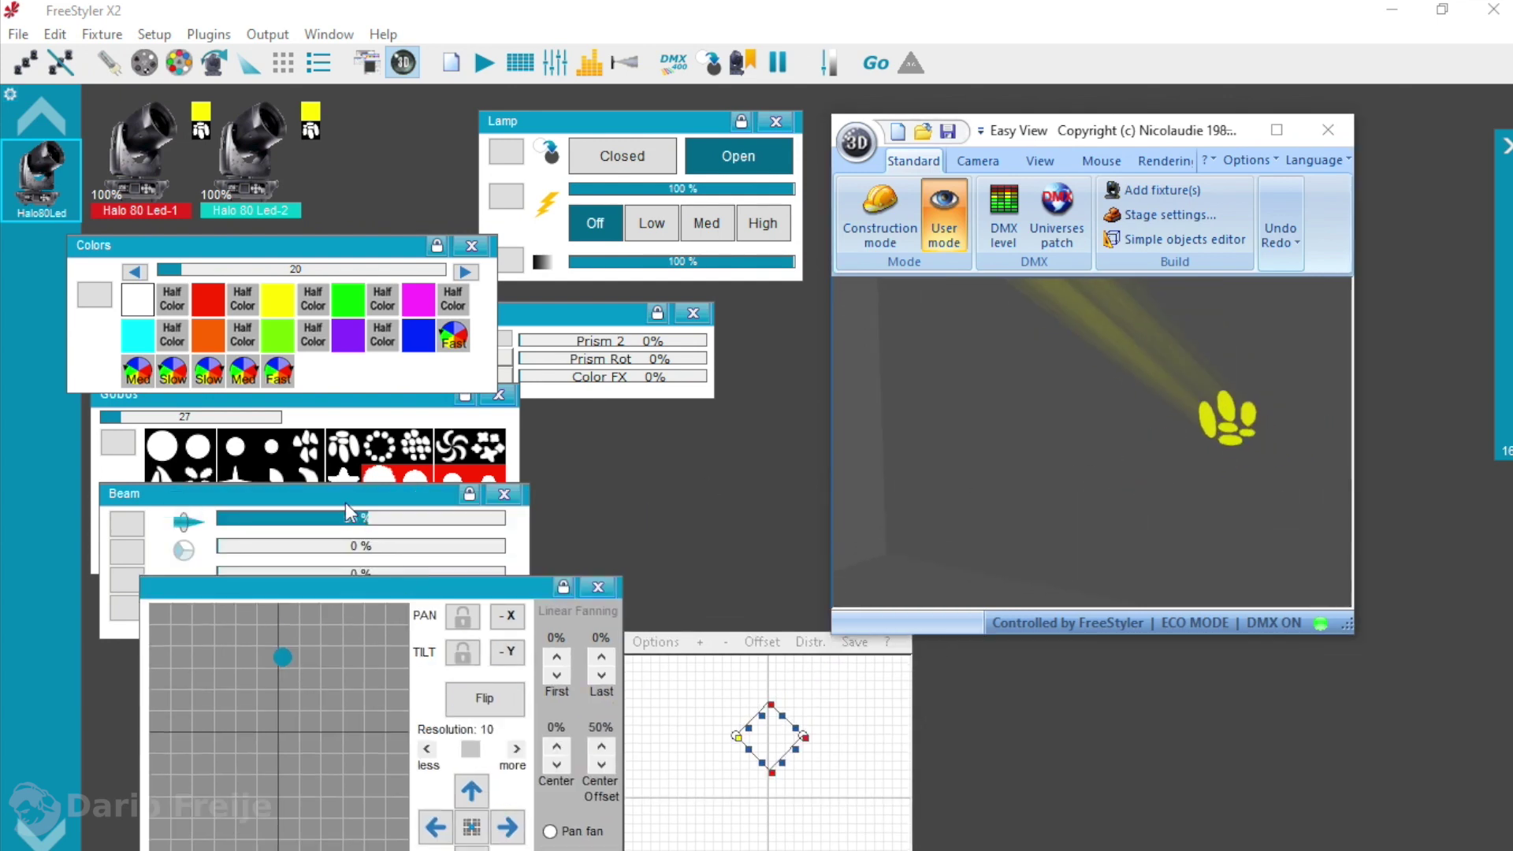
{"action": "left_click", "coordinate": [309, 527]}
{"action": "left_click_drag", "start_coordinate": [308, 526], "coordinate": [361, 527]}
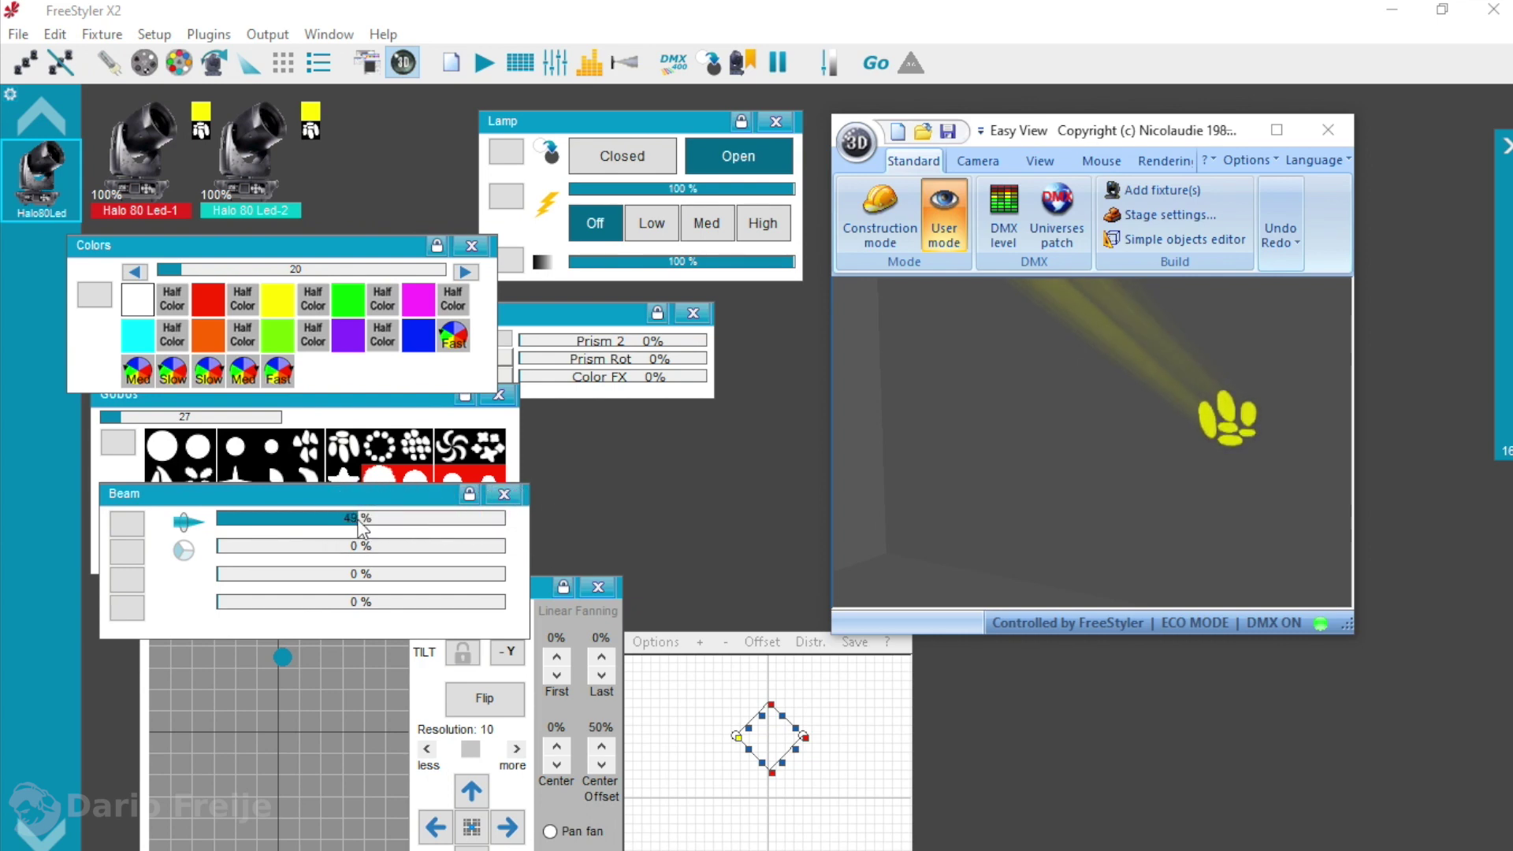
Step: Set the prism to 100 % and the prism rotation to 54 % in the Beam controls
{"action": "left_click_drag", "start_coordinate": [275, 610], "coordinate": [218, 609]}
{"action": "left_click_drag", "start_coordinate": [240, 550], "coordinate": [507, 543]}
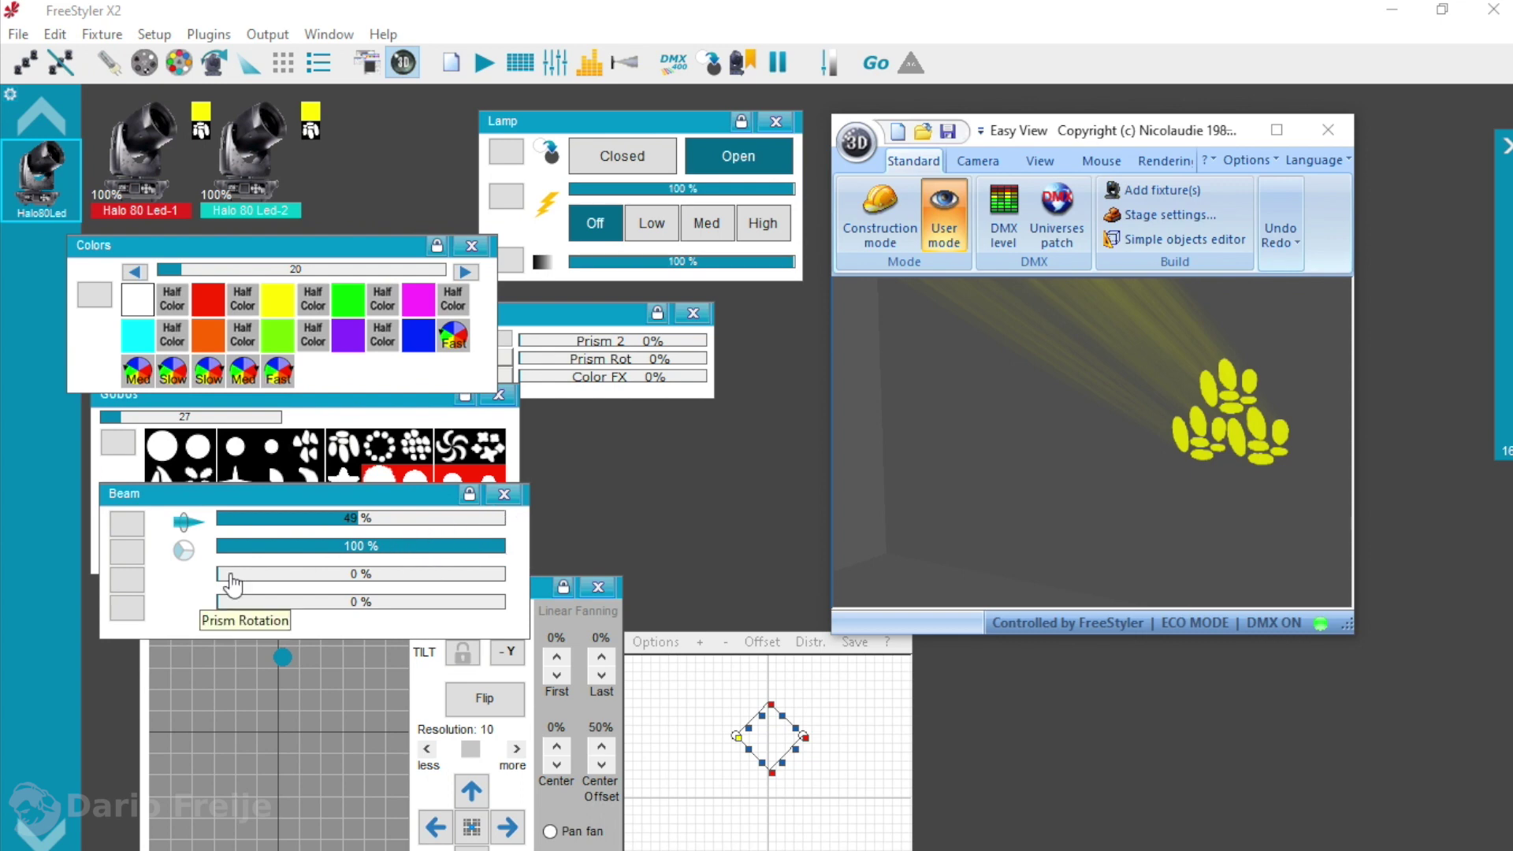
{"action": "left_click_drag", "start_coordinate": [232, 584], "coordinate": [349, 583]}
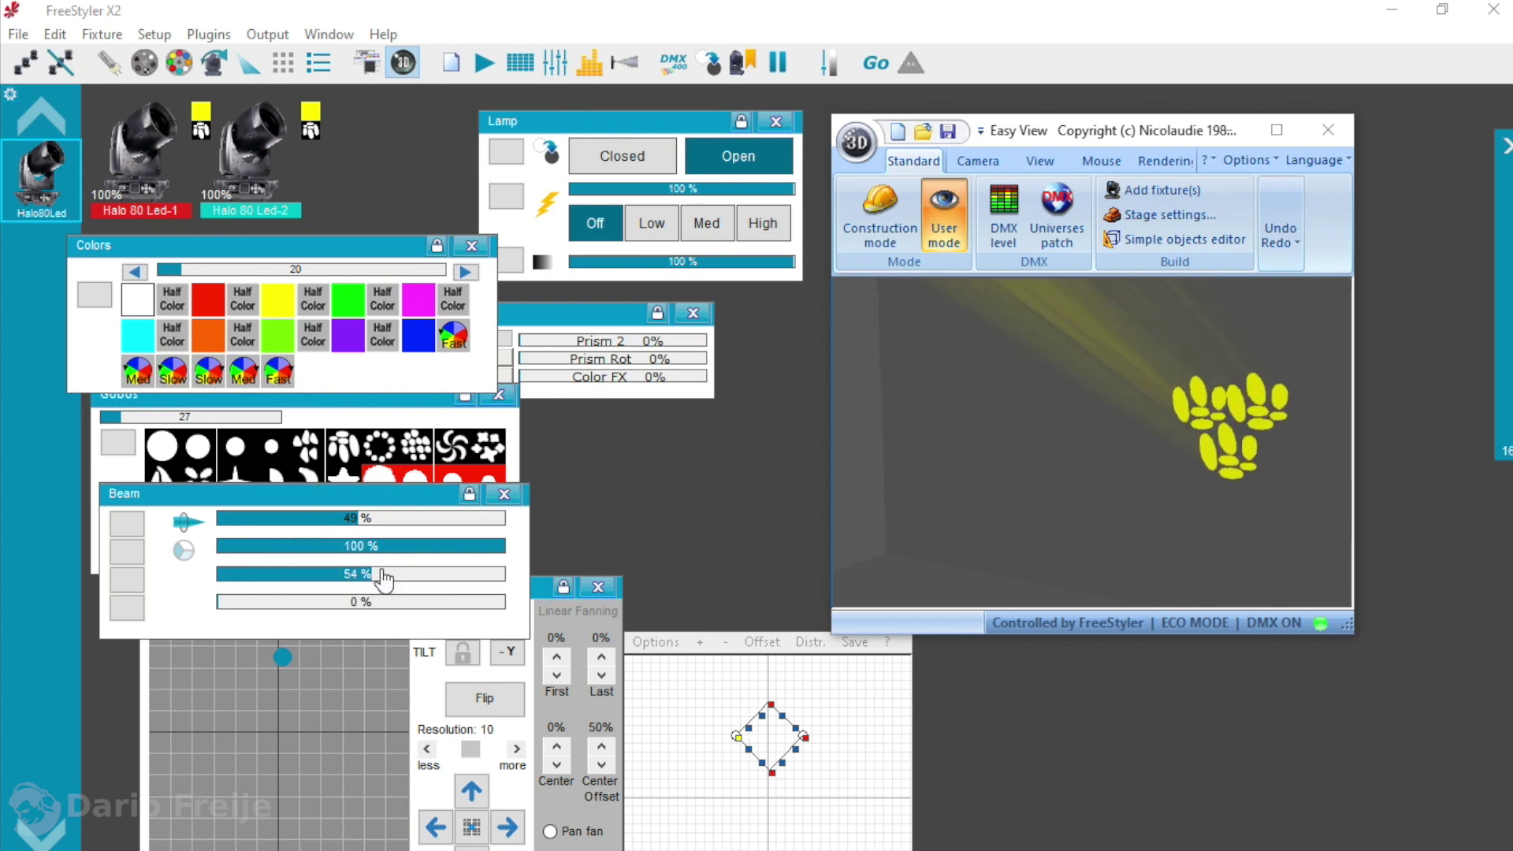
Step: Raise the prism rotation of both fixtures to 98 % in the Beam controls
{"action": "left_click", "coordinate": [384, 582]}
{"action": "left_click_drag", "start_coordinate": [409, 585], "coordinate": [488, 581]}
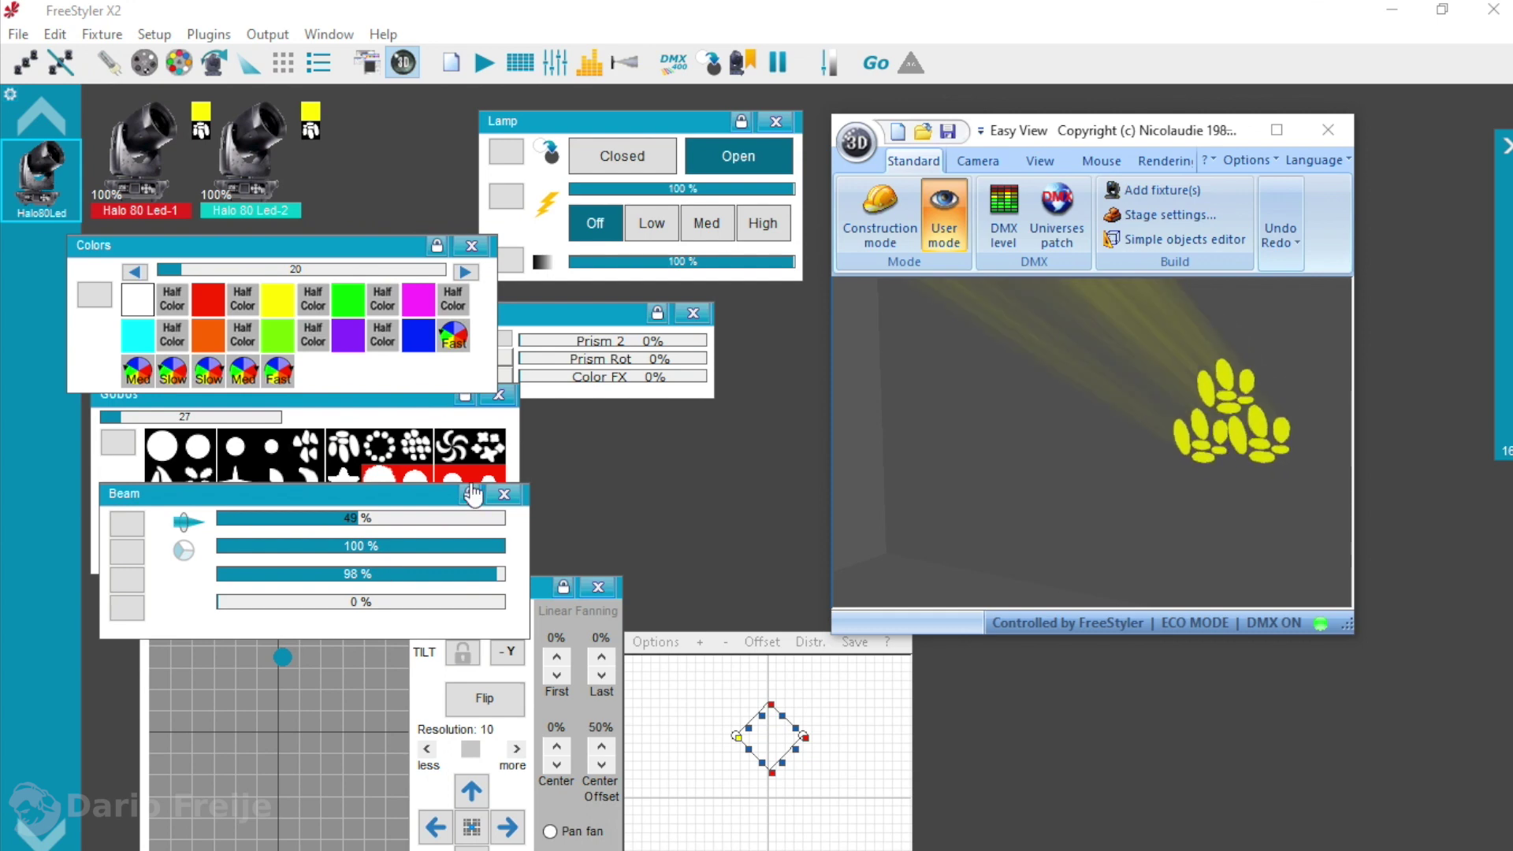
Step: Test the Low, Med and High strobe speeds, turn the strobe off, and close and reopen the shutter with the colour set to white
{"action": "left_click", "coordinate": [652, 223]}
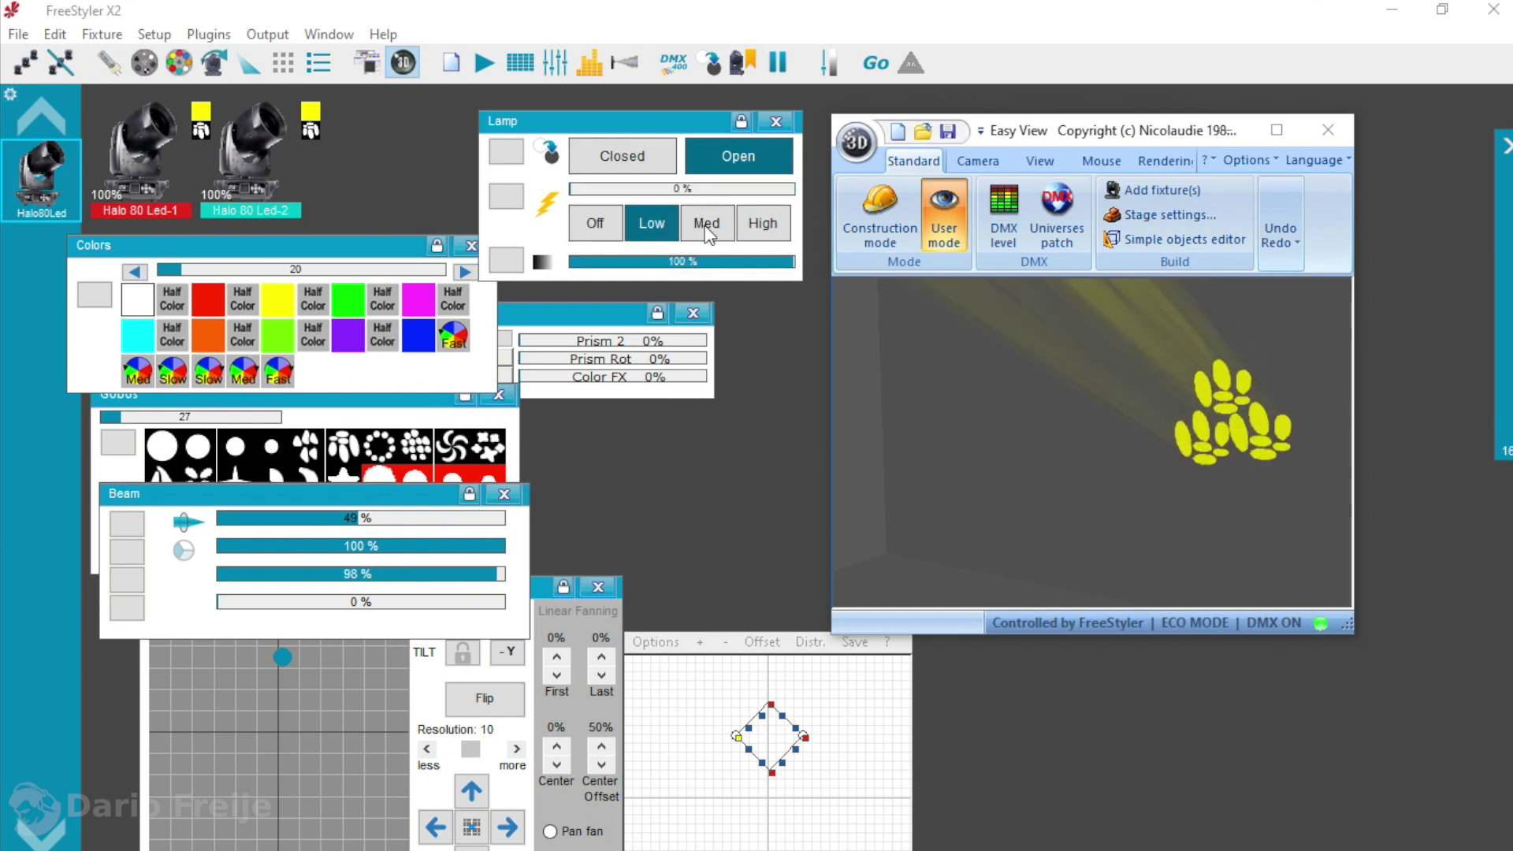
{"action": "left_click", "coordinate": [705, 224]}
{"action": "left_click", "coordinate": [762, 230]}
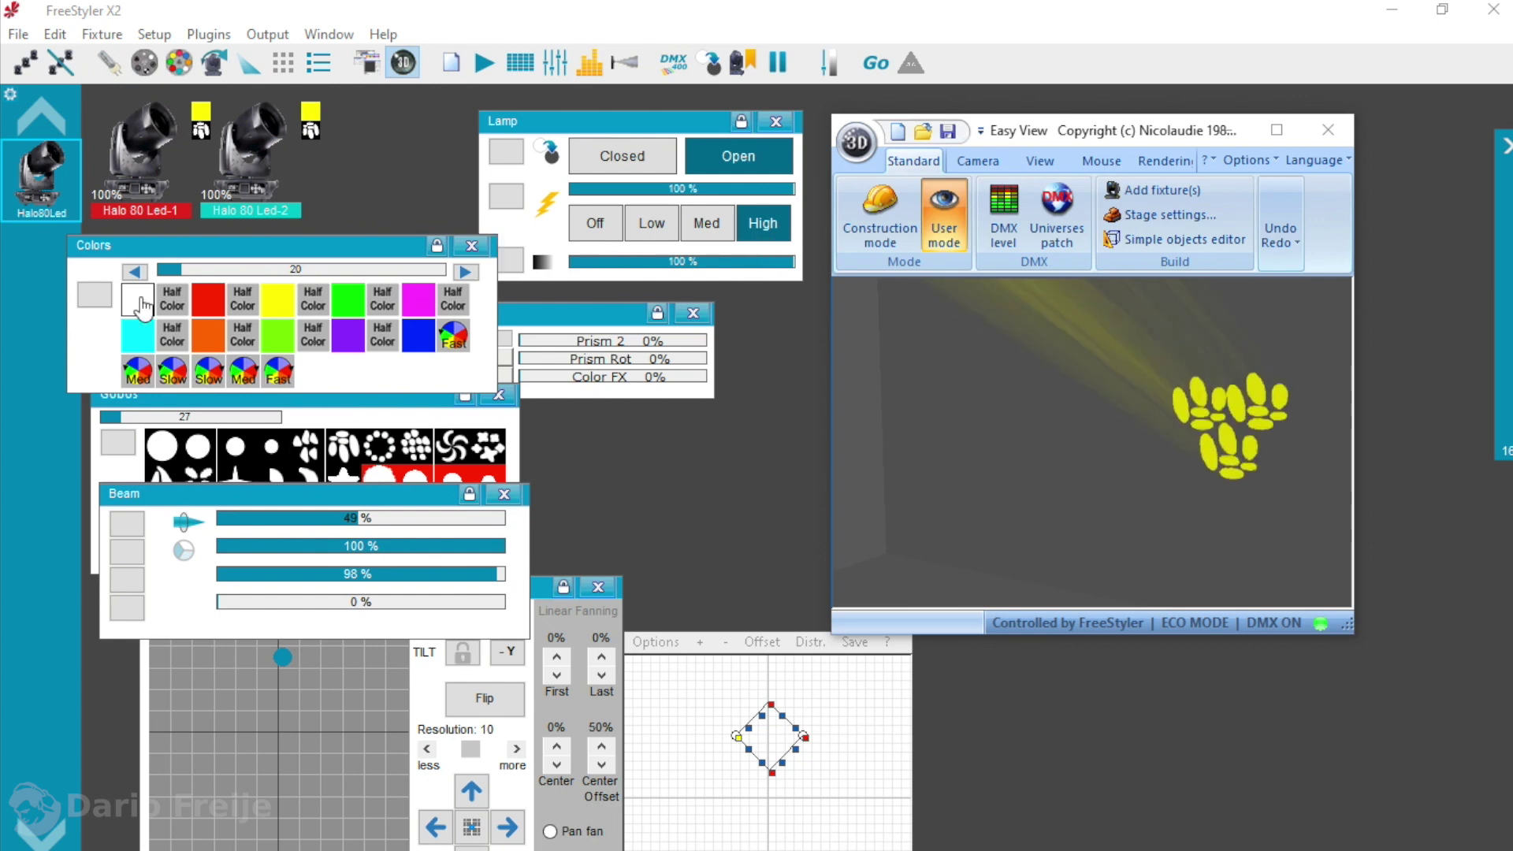
{"action": "left_click", "coordinate": [614, 222]}
{"action": "left_click", "coordinate": [666, 157]}
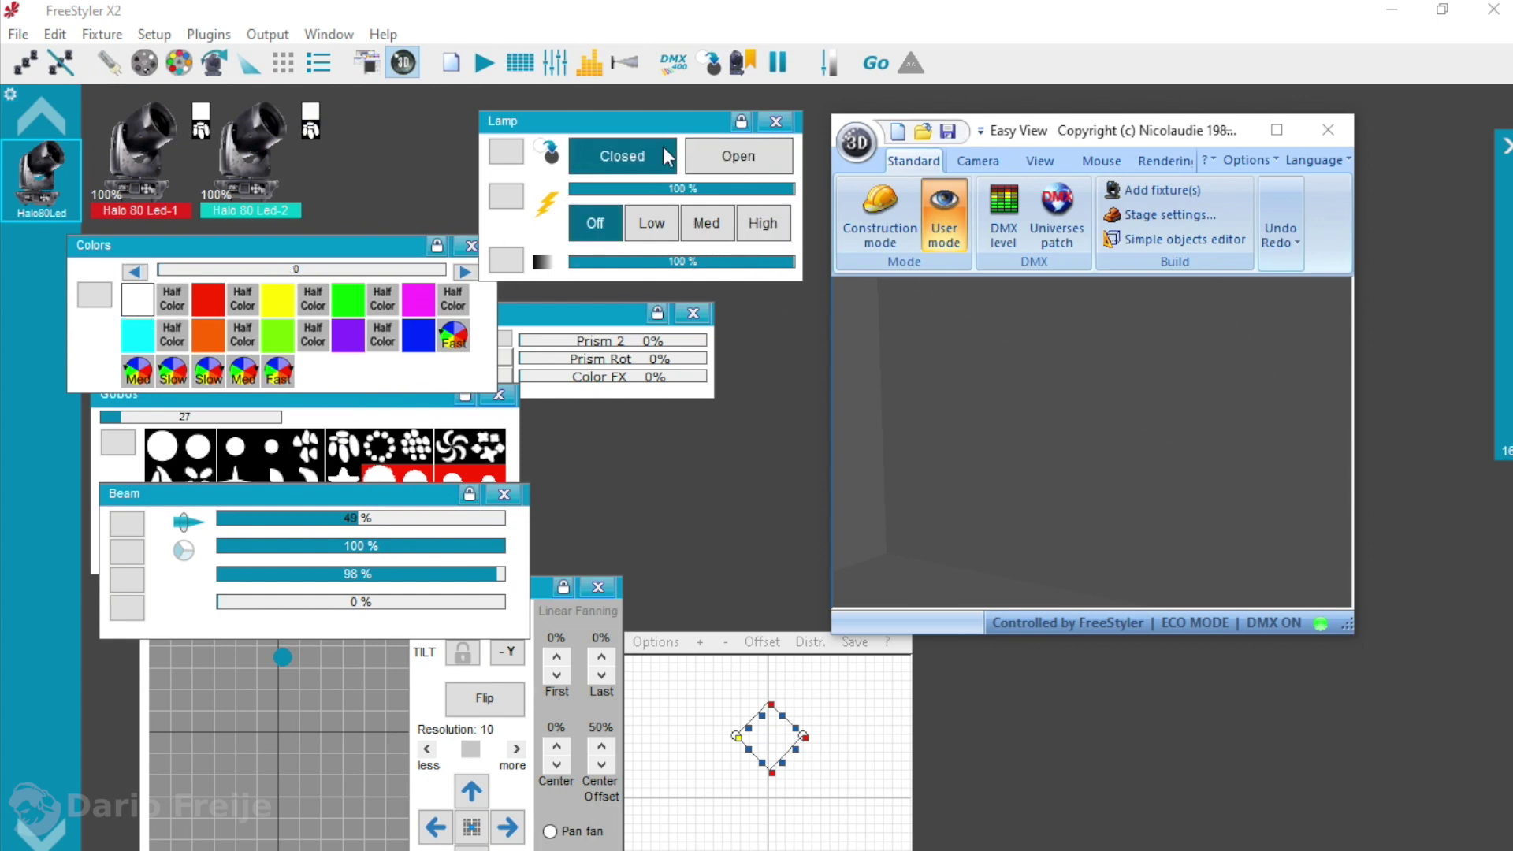
{"action": "left_click", "coordinate": [740, 161]}
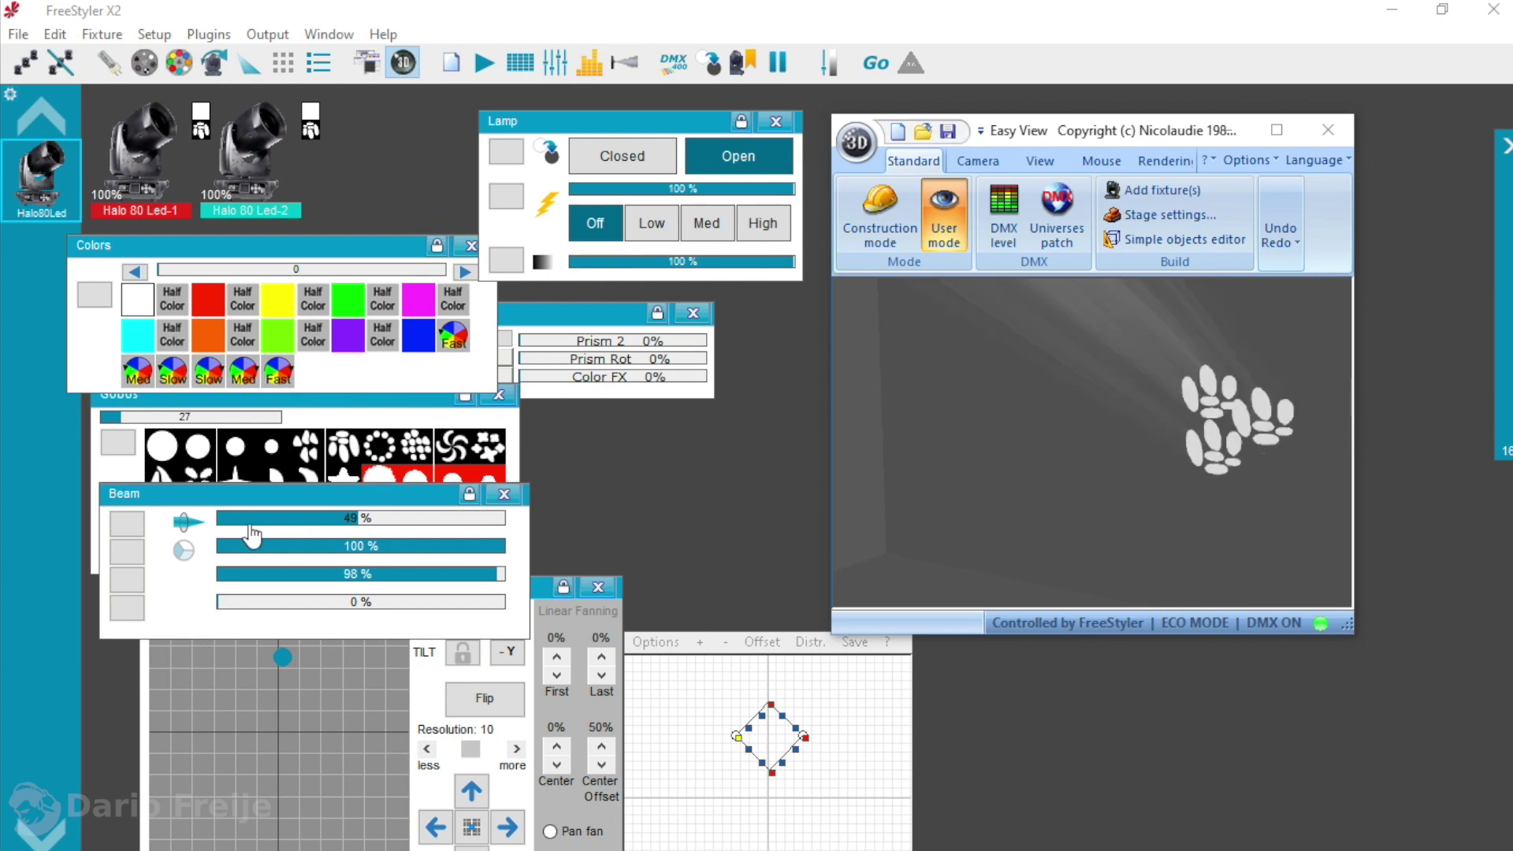
Step: Reset the prism rotation and the prism to 0 % in the Beam controls
{"action": "left_click_drag", "start_coordinate": [256, 583], "coordinate": [87, 578]}
{"action": "left_click_drag", "start_coordinate": [248, 551], "coordinate": [213, 551]}
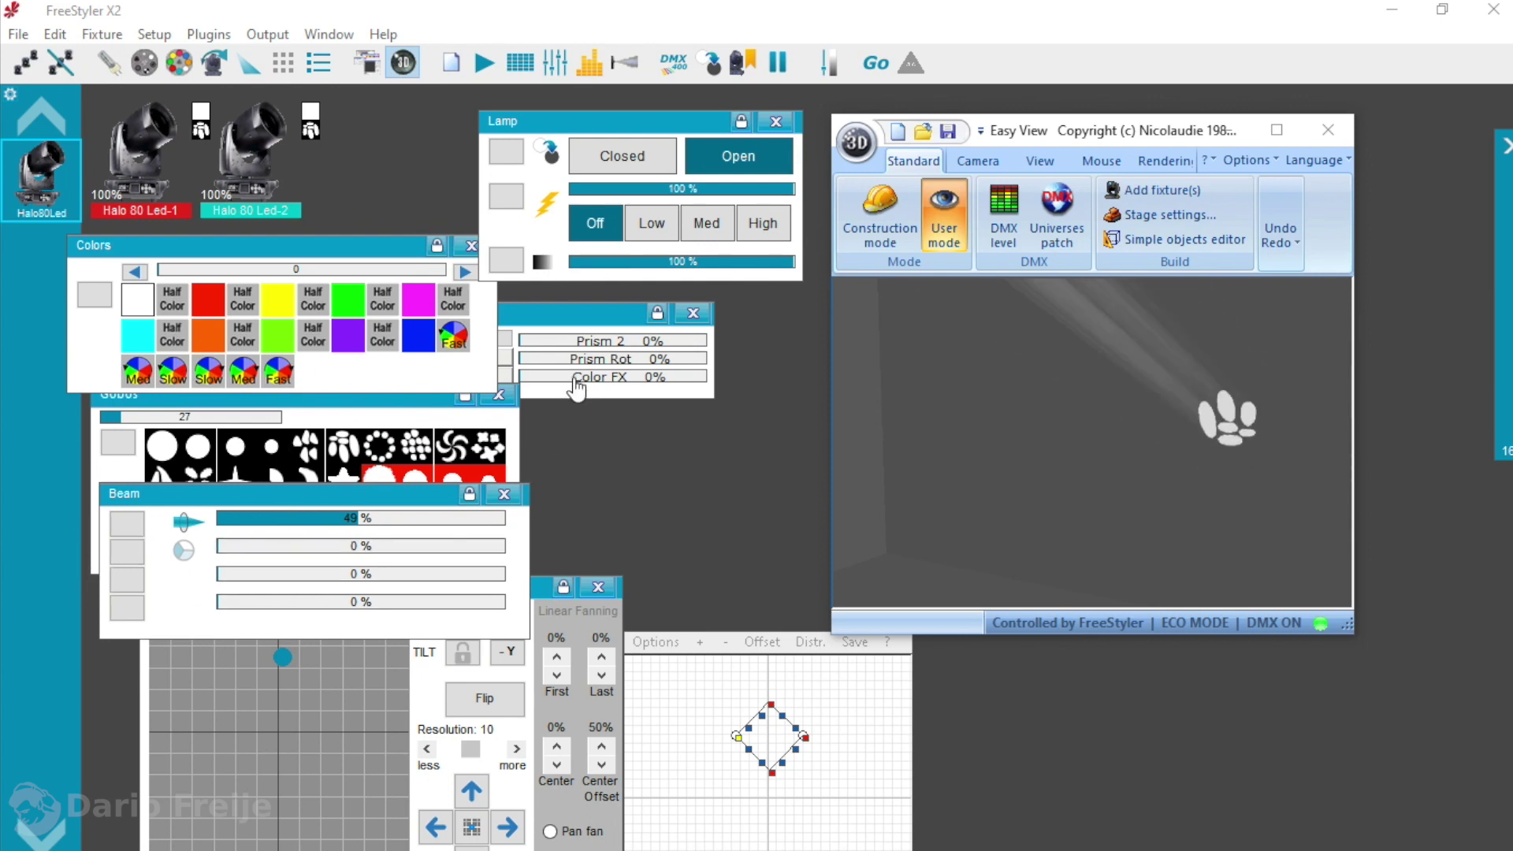
Step: Try Color FX at 79 %, reset it to 0 %, and switch both fixtures to full green
{"action": "left_click_drag", "start_coordinate": [577, 386], "coordinate": [615, 391]}
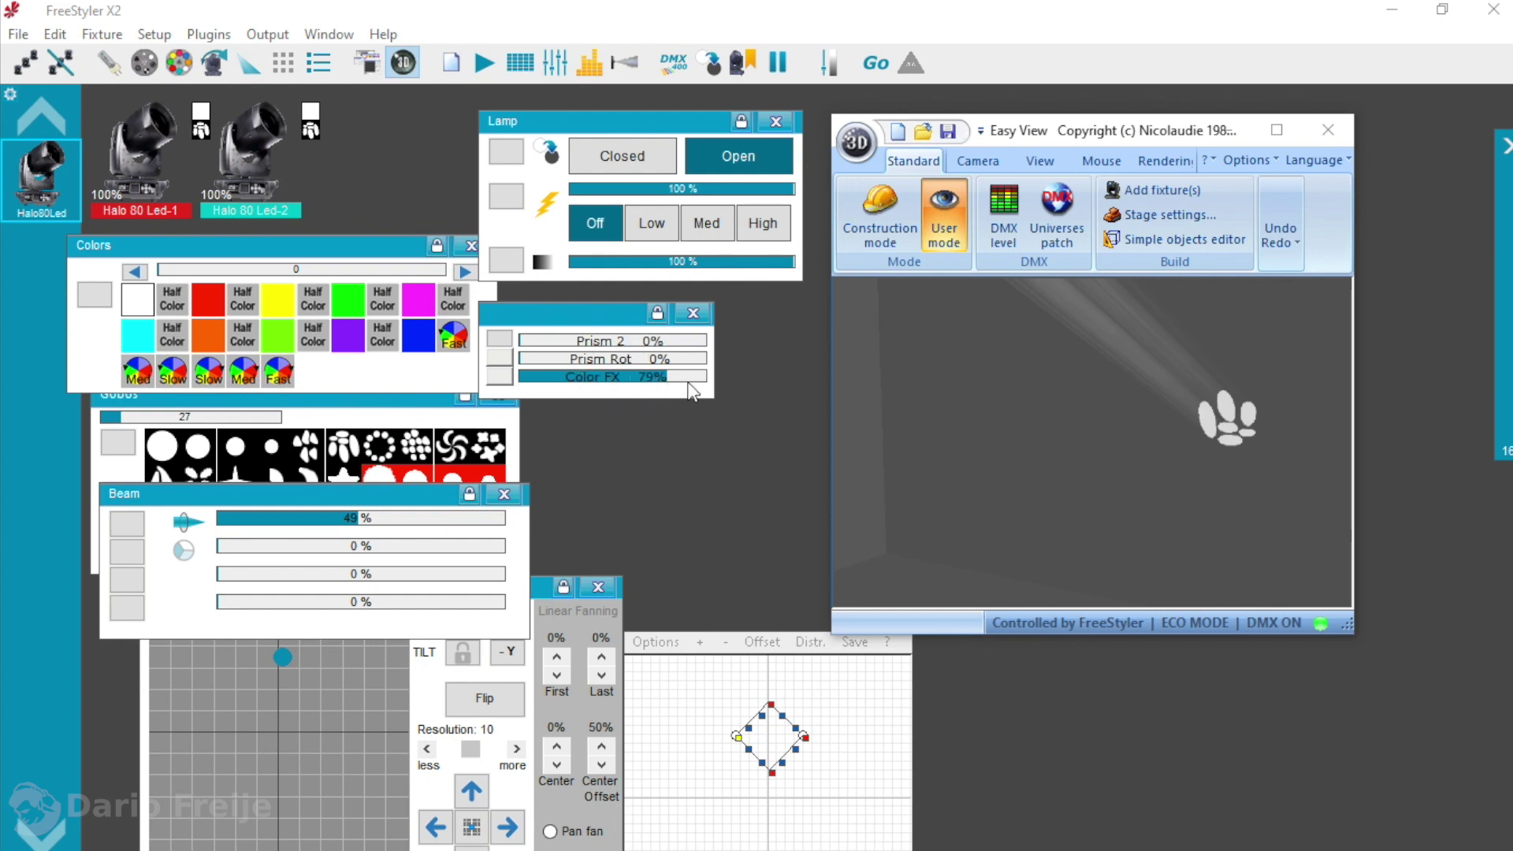
{"action": "left_click", "coordinate": [351, 313]}
{"action": "left_click_drag", "start_coordinate": [666, 376], "coordinate": [660, 312]}
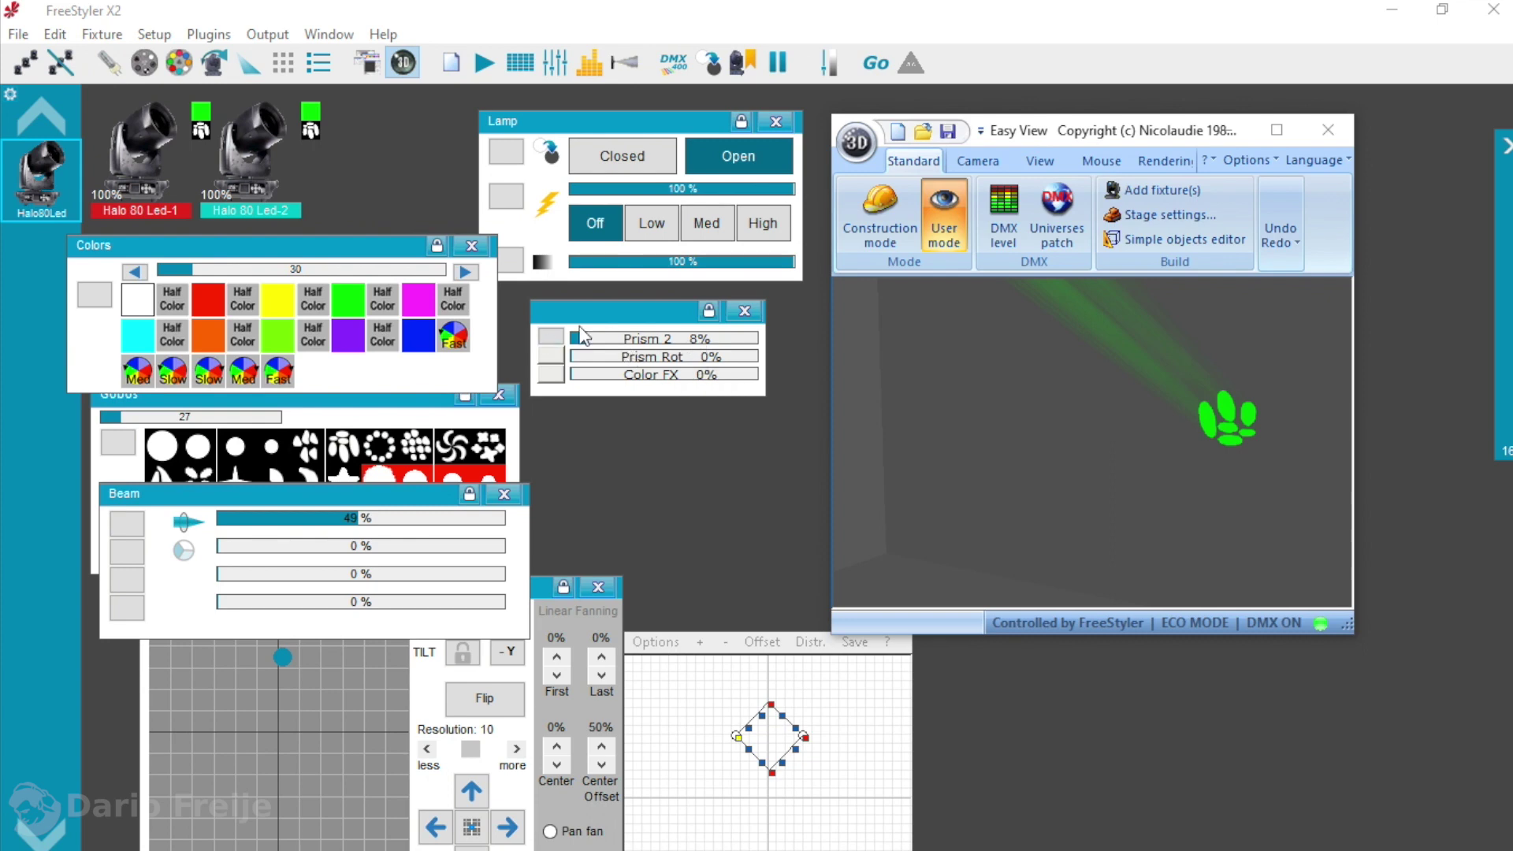
Step: Test Prism 2 at 100 % with Prism Rot at 92 %, and reset both channels to 0 %
{"action": "left_click_drag", "start_coordinate": [609, 341], "coordinate": [748, 338]}
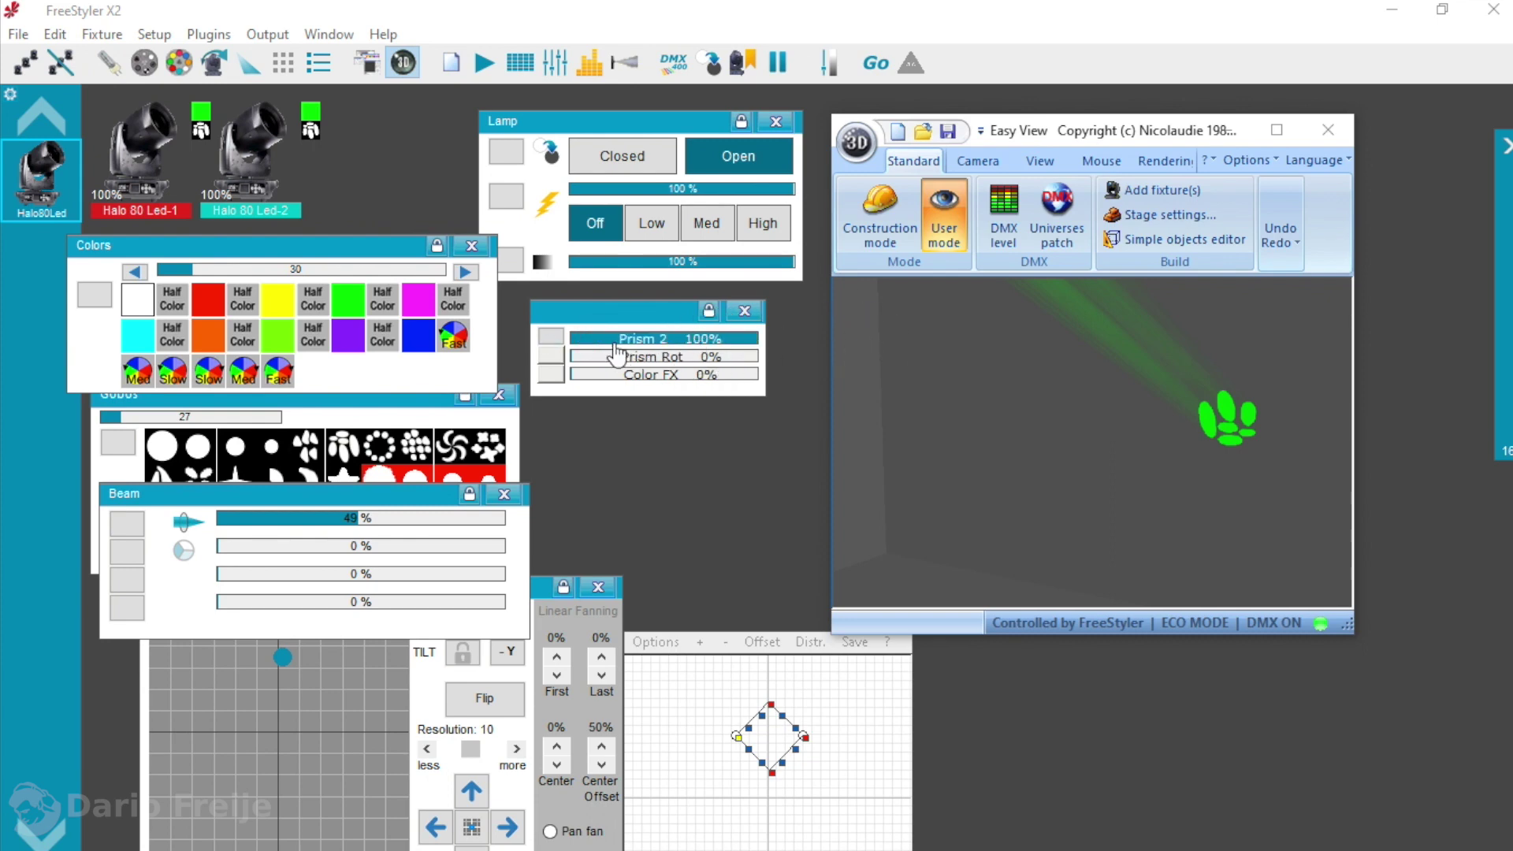
{"action": "left_click_drag", "start_coordinate": [614, 358], "coordinate": [679, 359]}
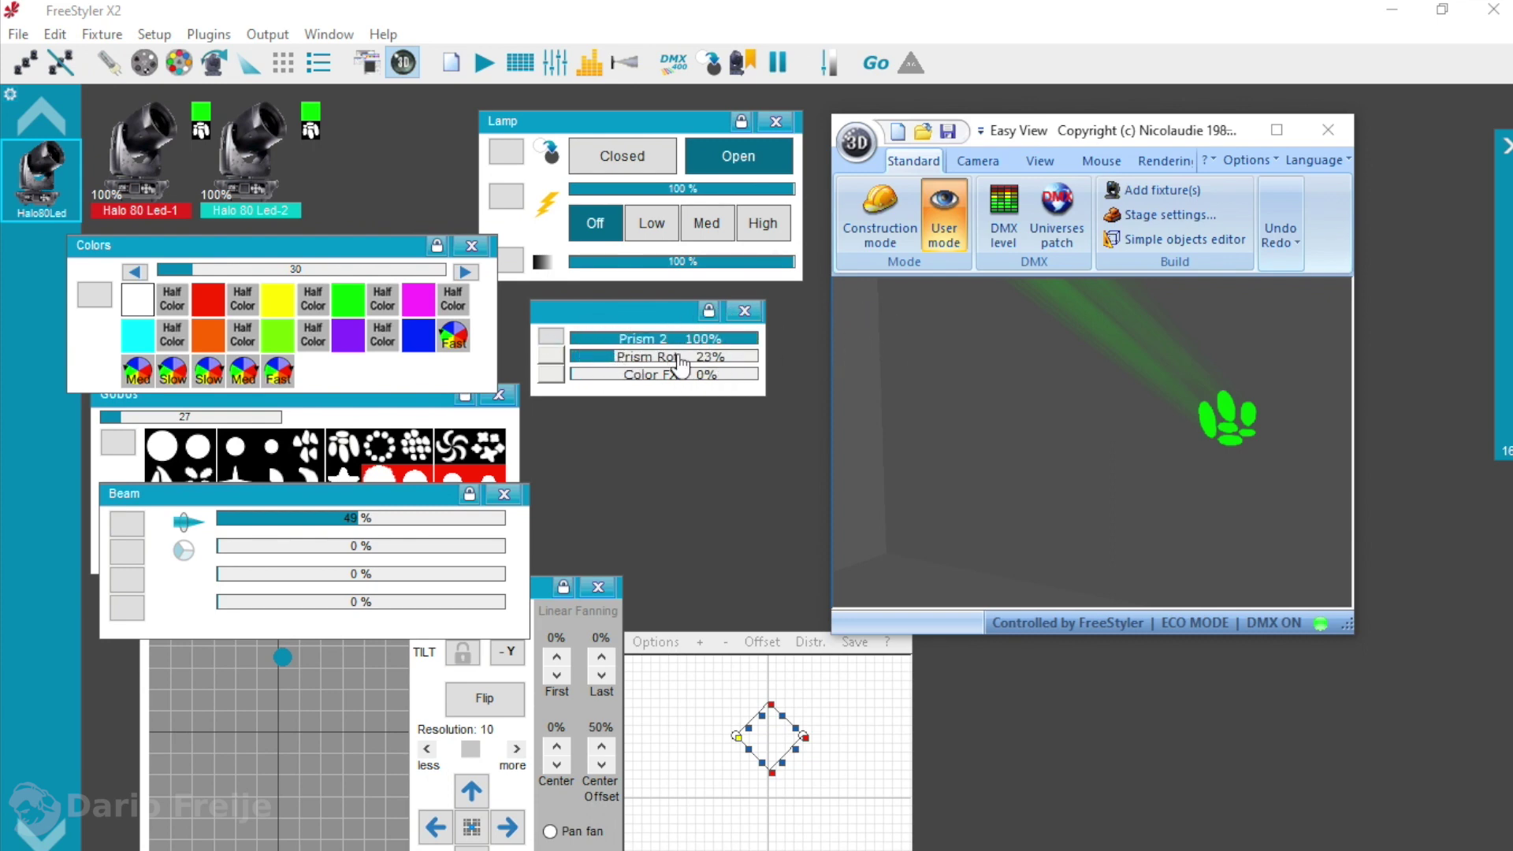
{"action": "left_click", "coordinate": [740, 356]}
{"action": "left_click", "coordinate": [605, 341]}
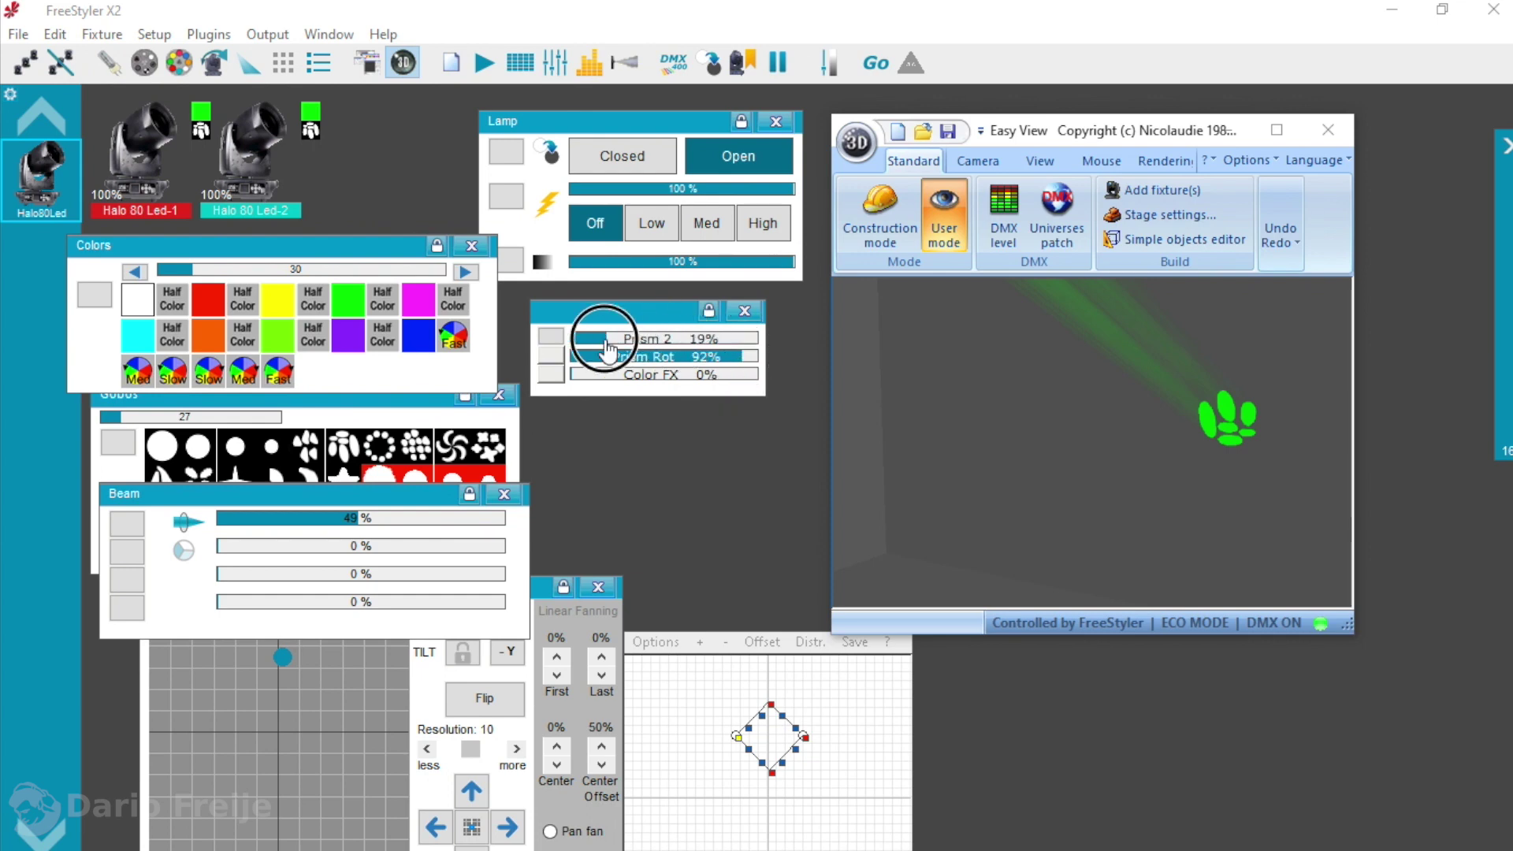
{"action": "left_click_drag", "start_coordinate": [606, 341], "coordinate": [572, 359]}
{"action": "left_click", "coordinate": [622, 359]}
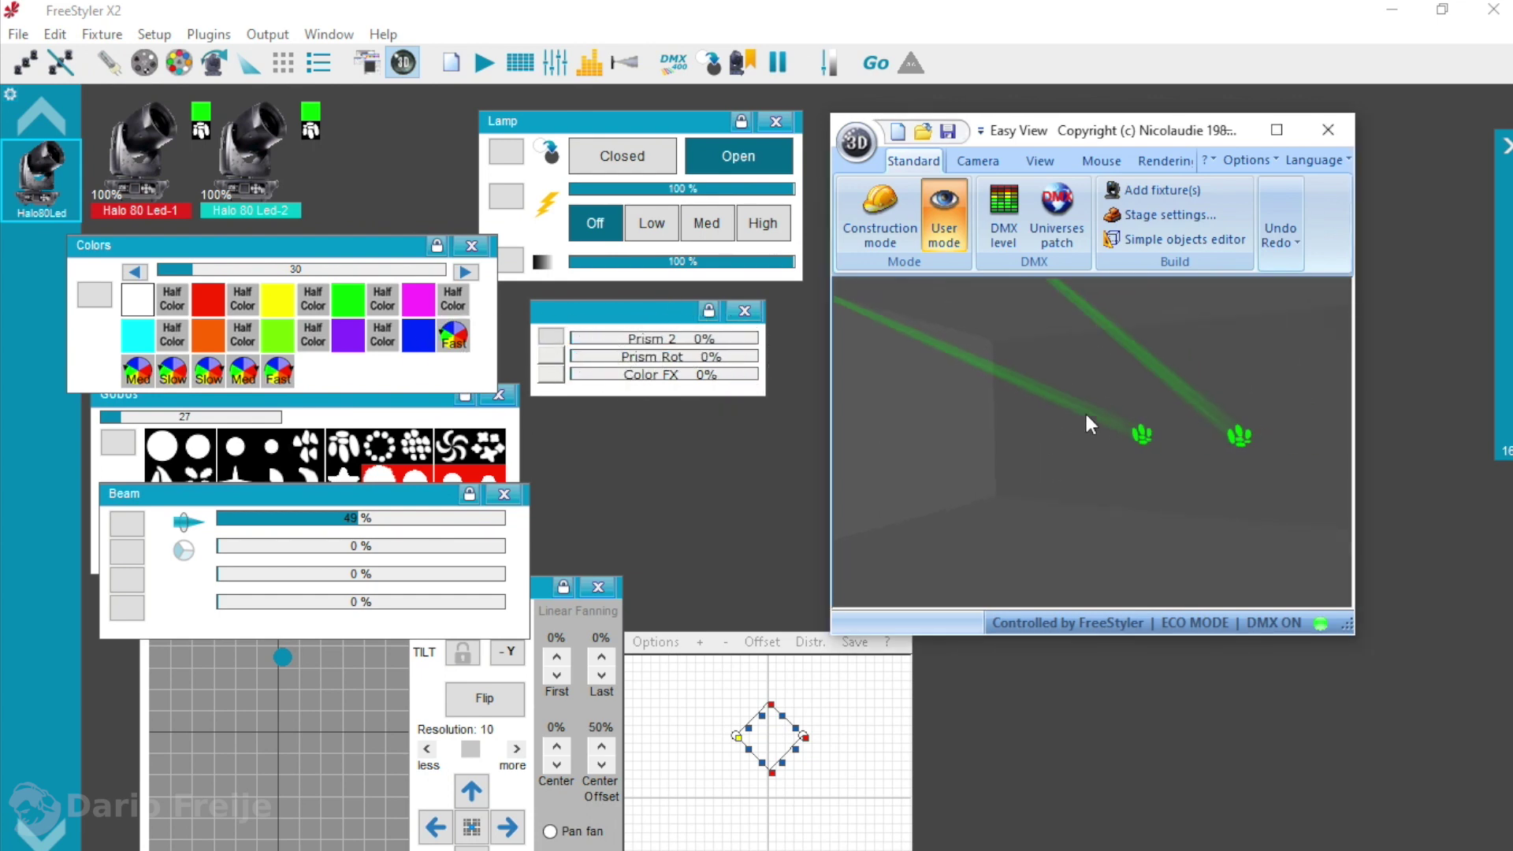